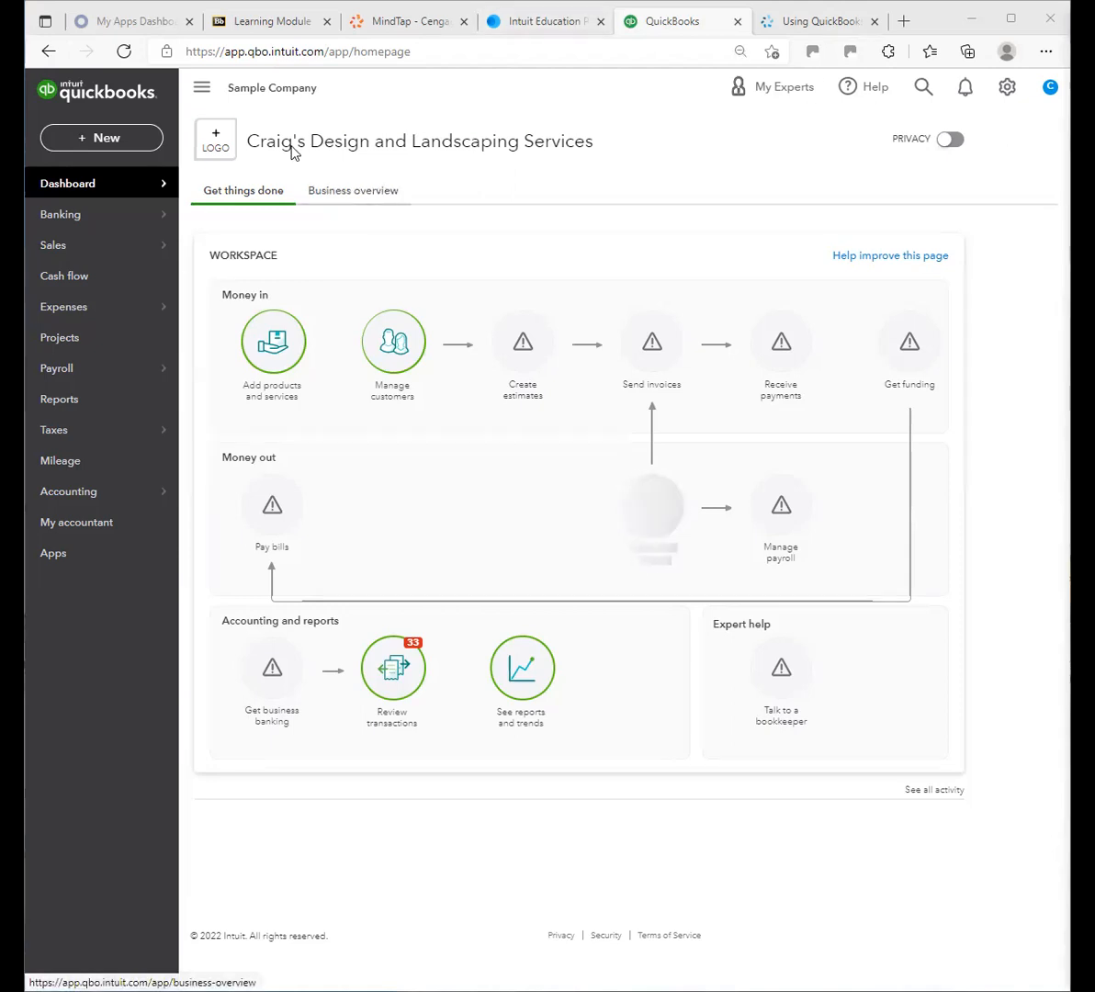
Switch to the Blackboard Learning Module 1 page and open its QuickBook - Test Drive link
click(265, 24)
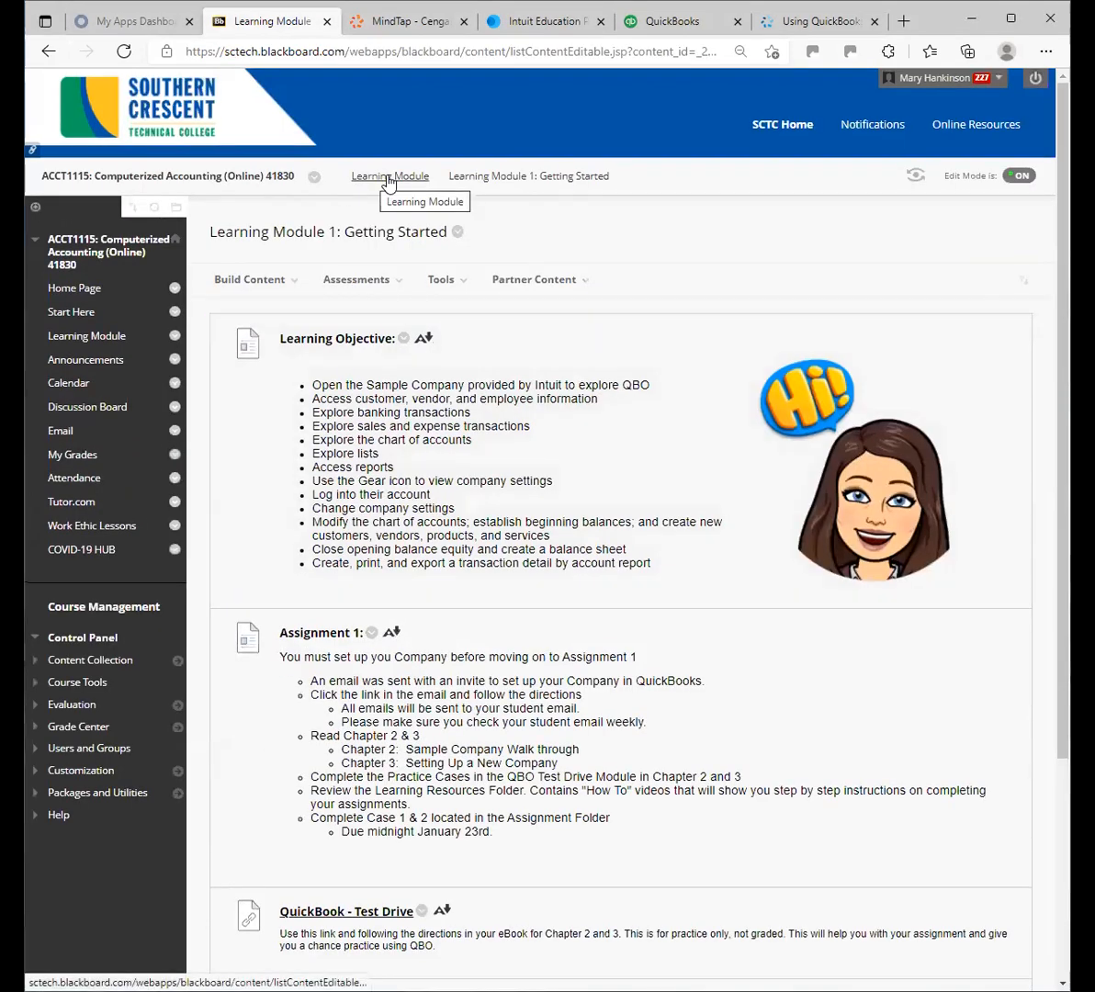
scroll(478, 443, down, 3)
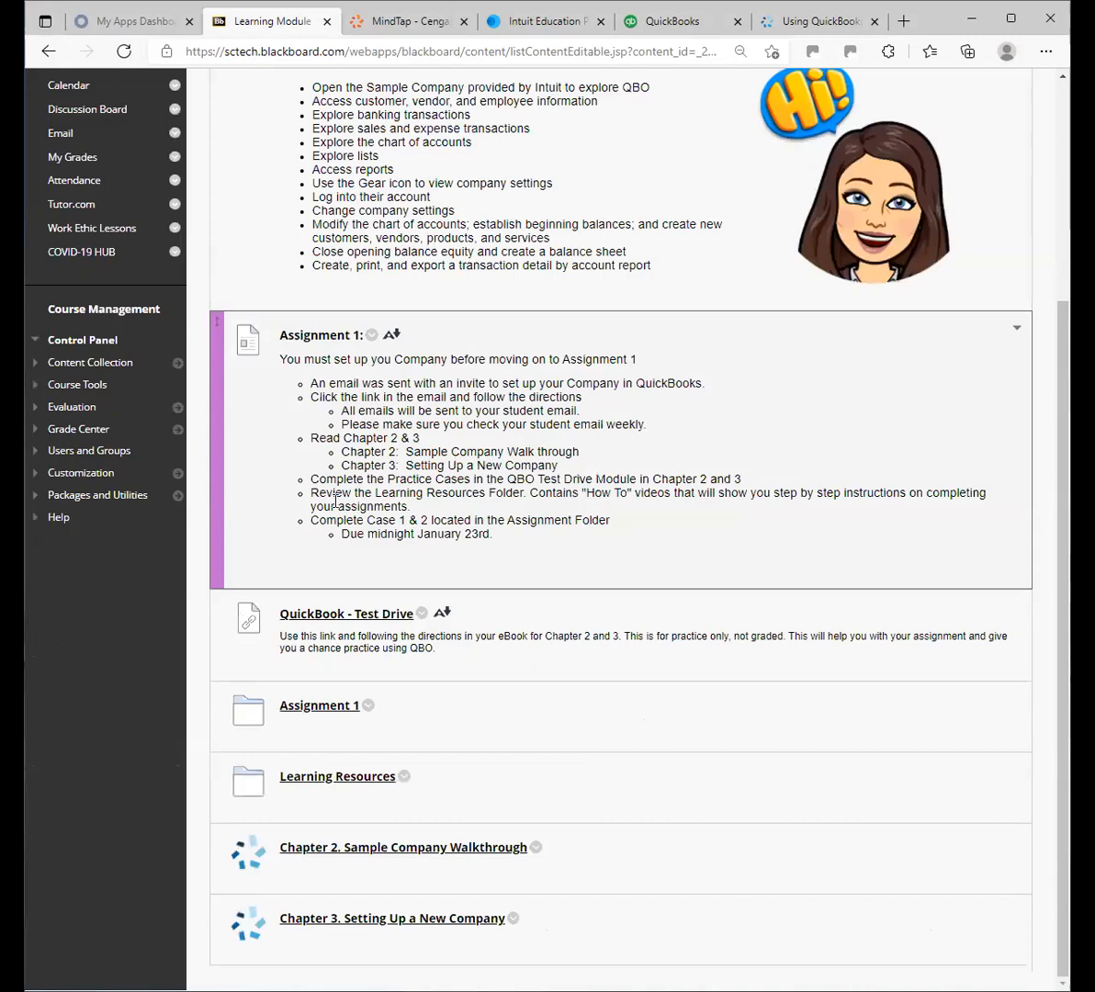
click(352, 613)
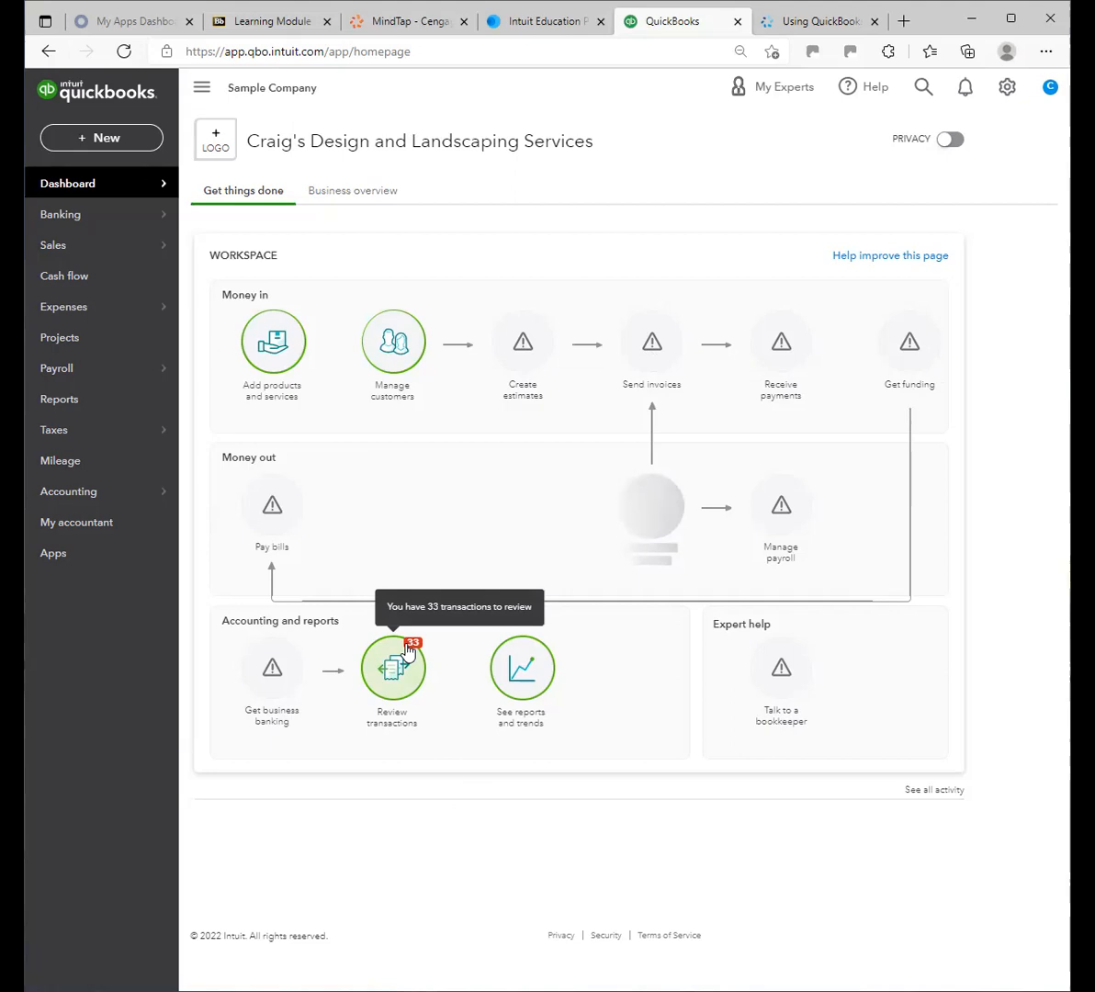
View the sample company's business overview and look through the list of new transaction types, closing it again
click(352, 195)
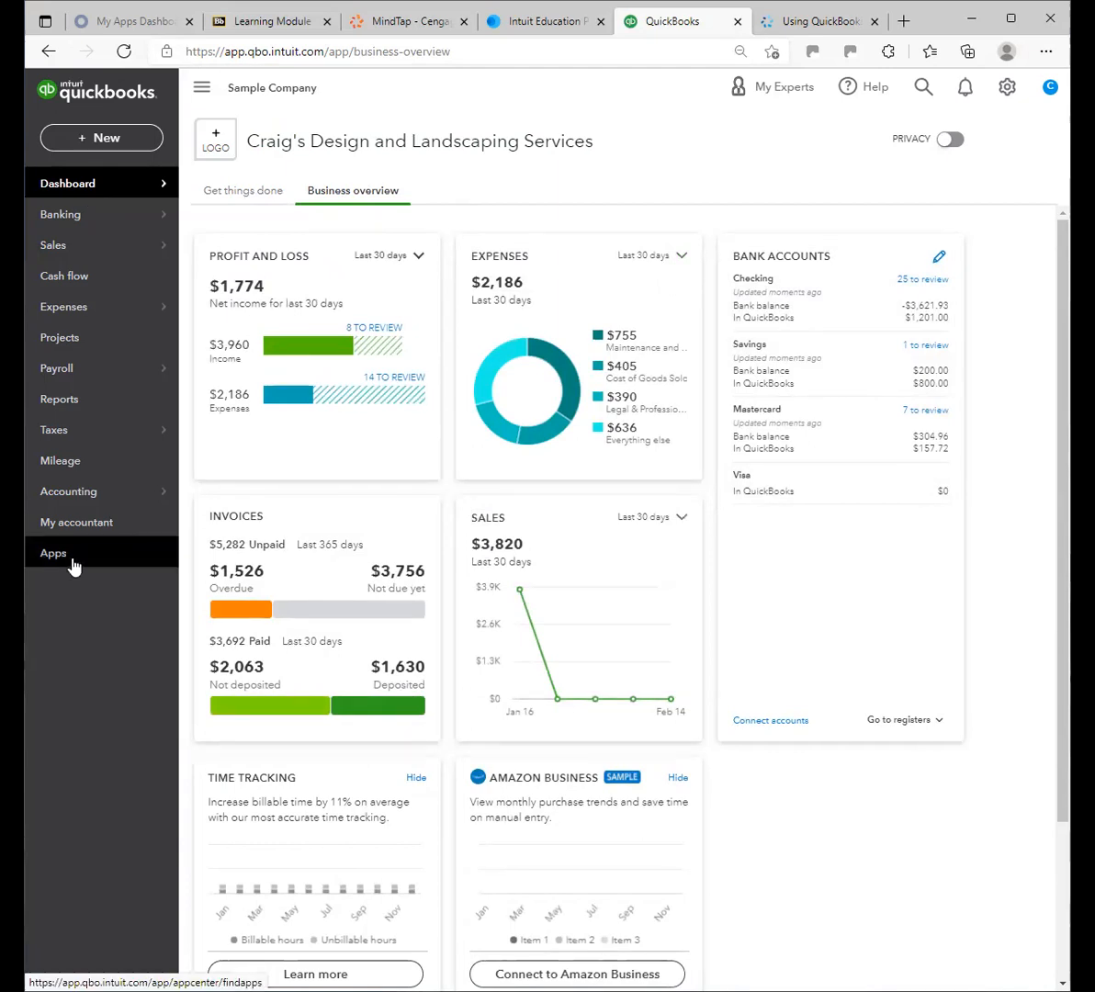
click(104, 139)
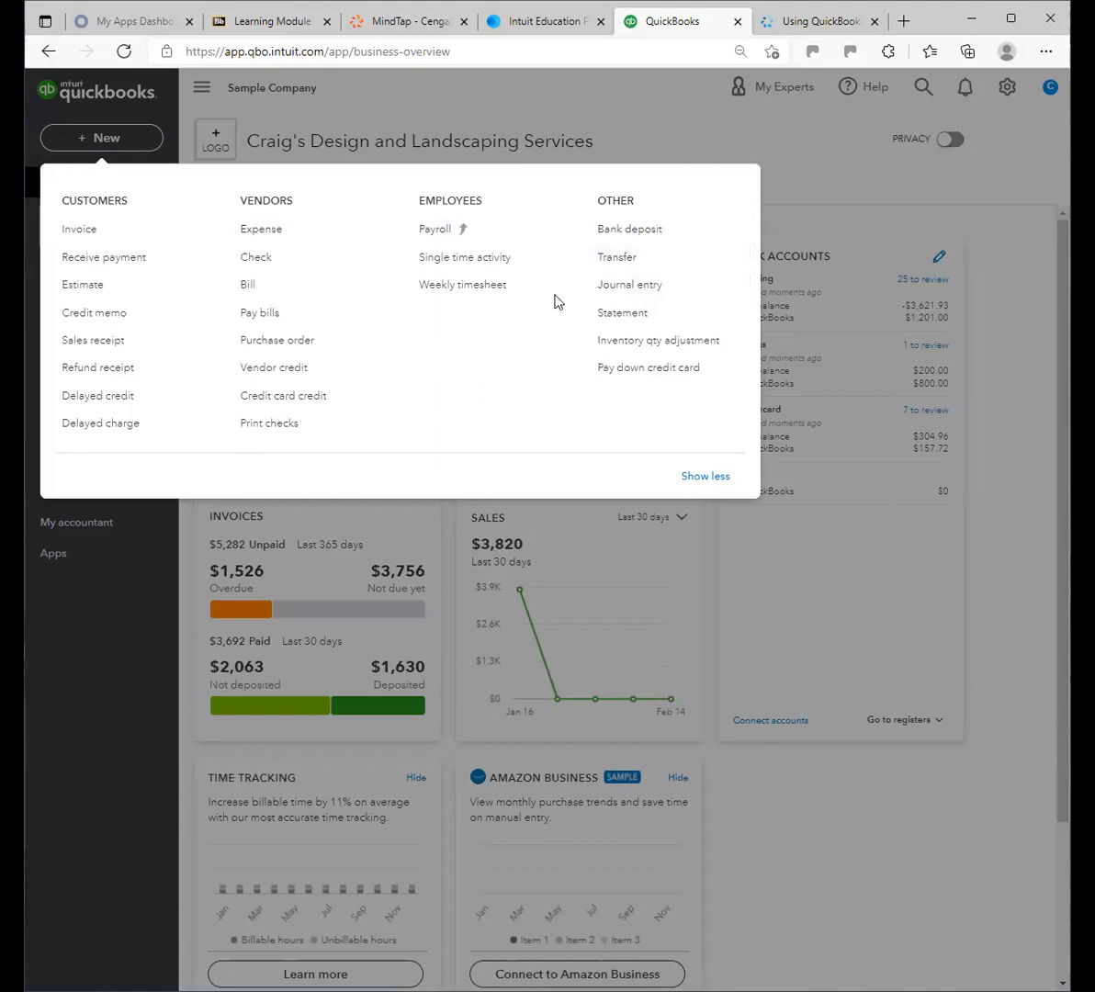
click(746, 152)
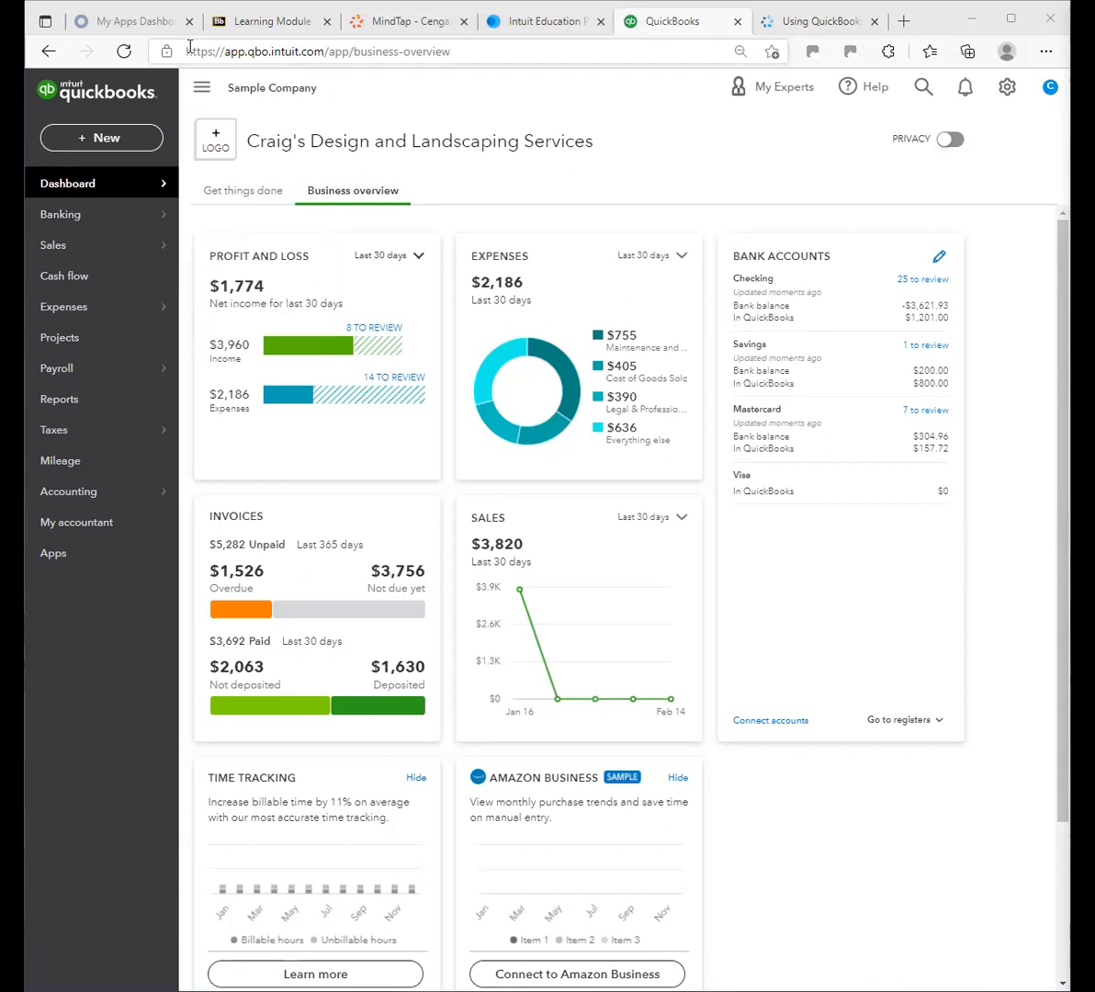
Open the Customers list under Sales and look through all listed customers and their open balances
mouse_move(80, 187)
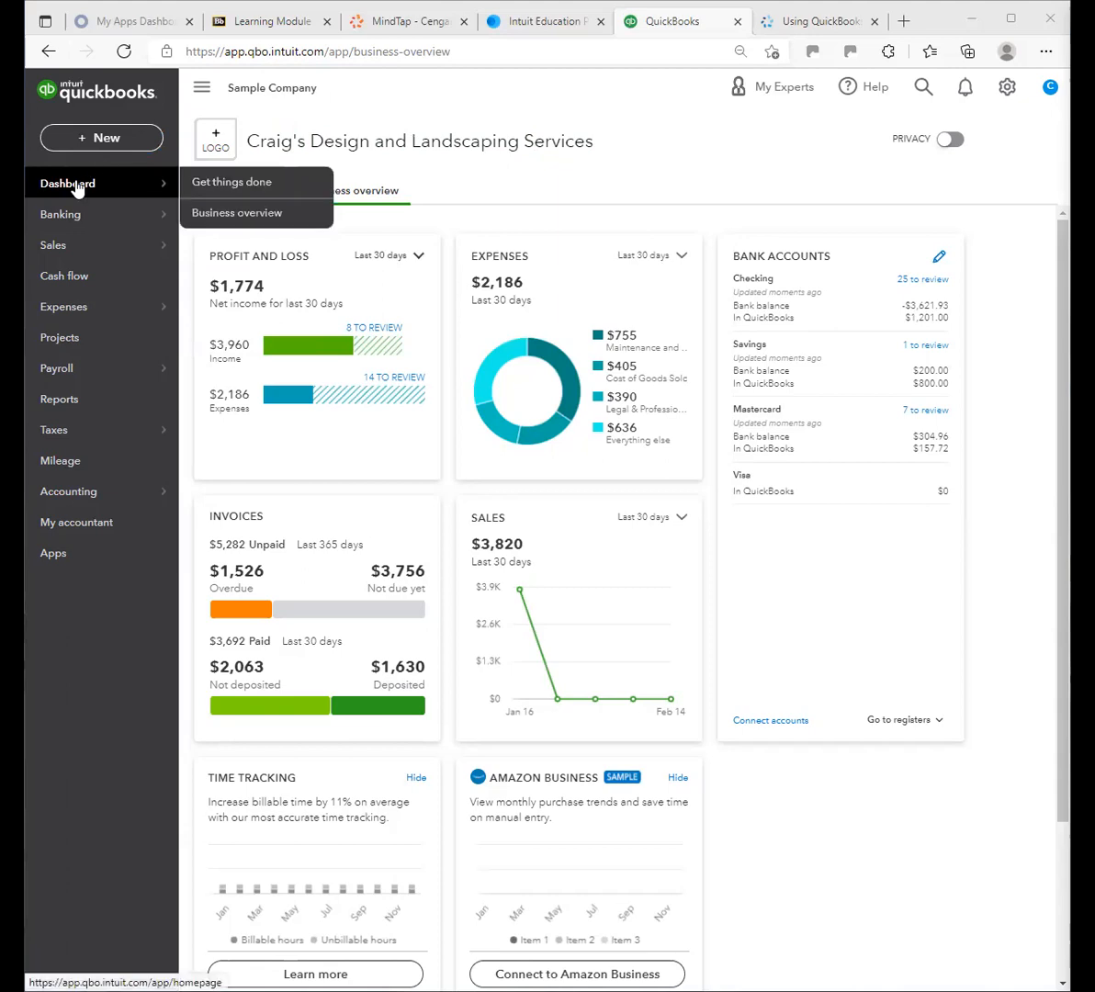
mouse_move(73, 248)
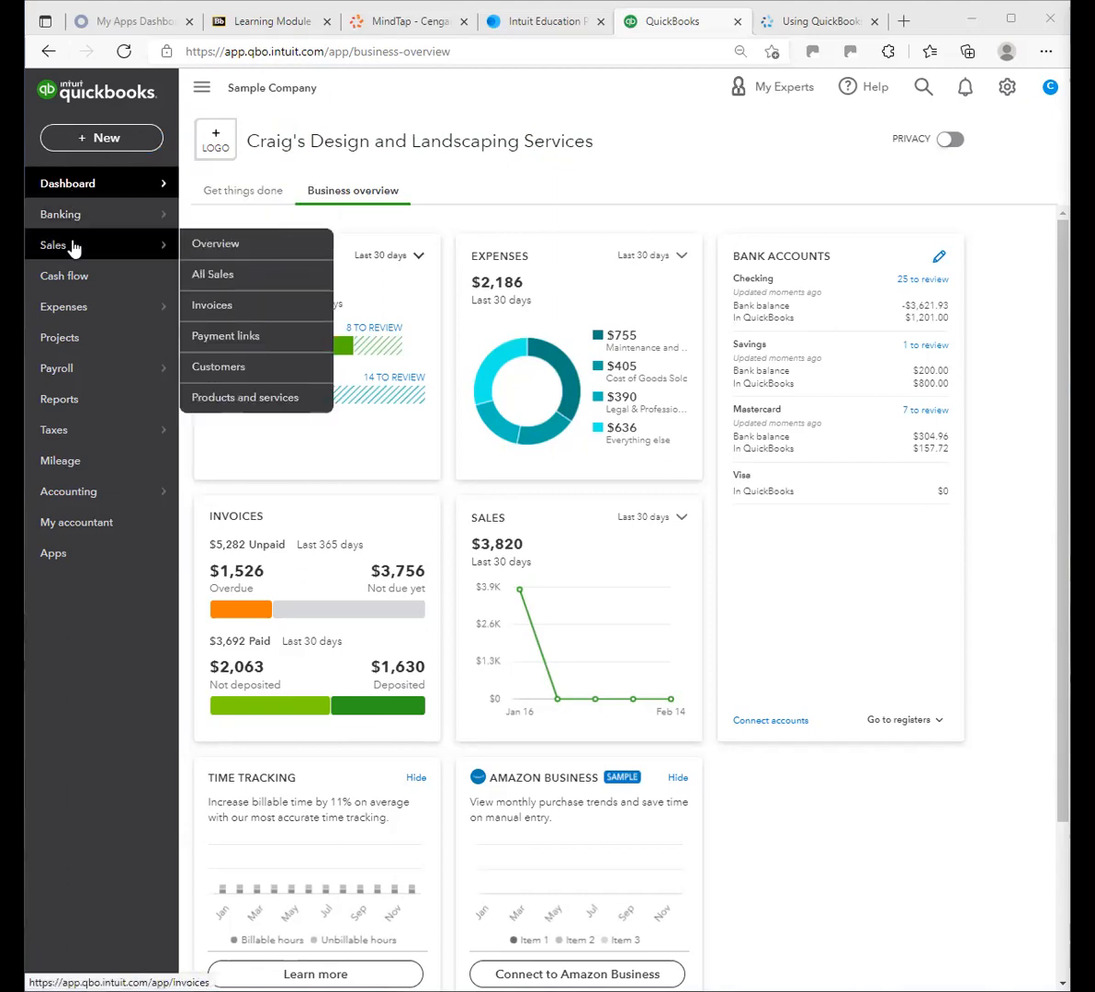
mouse_move(64, 324)
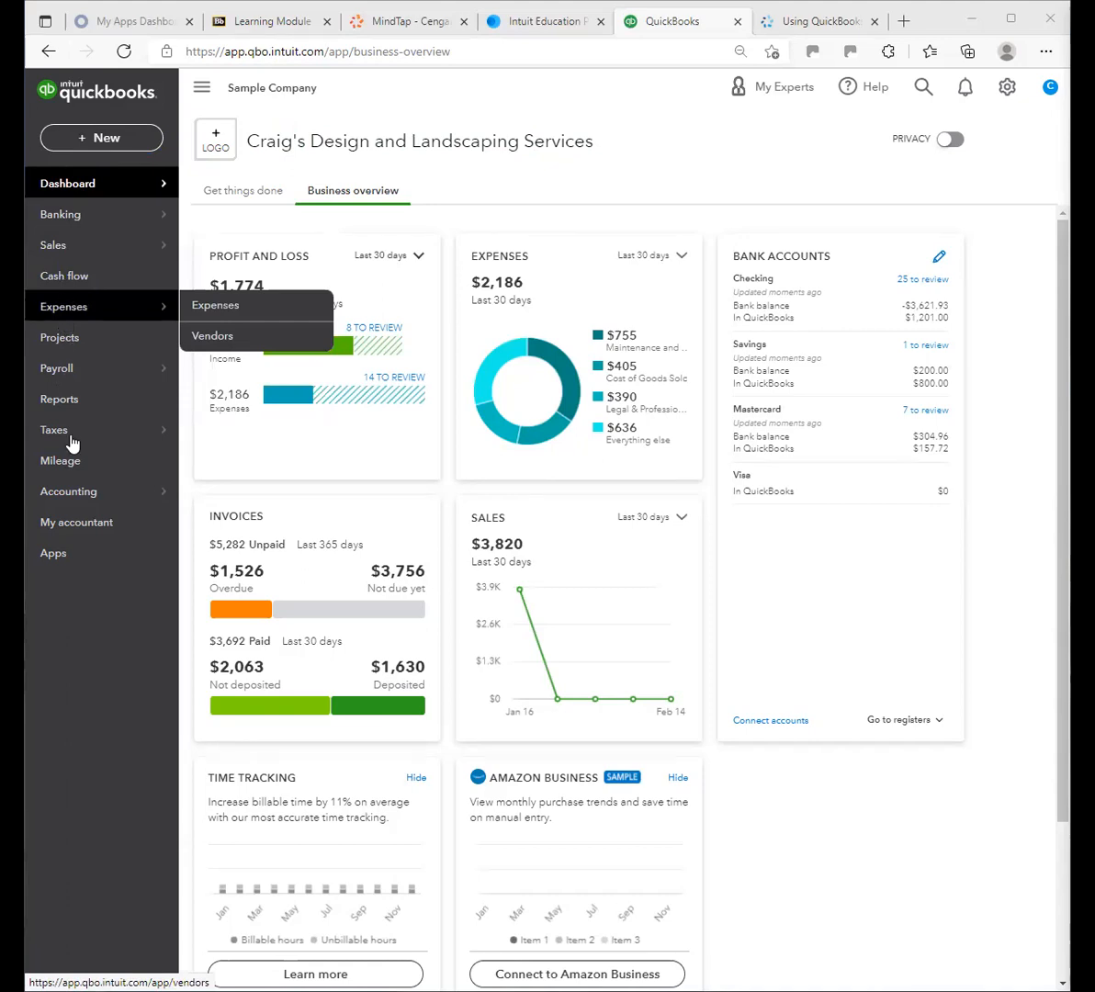
mouse_move(68, 496)
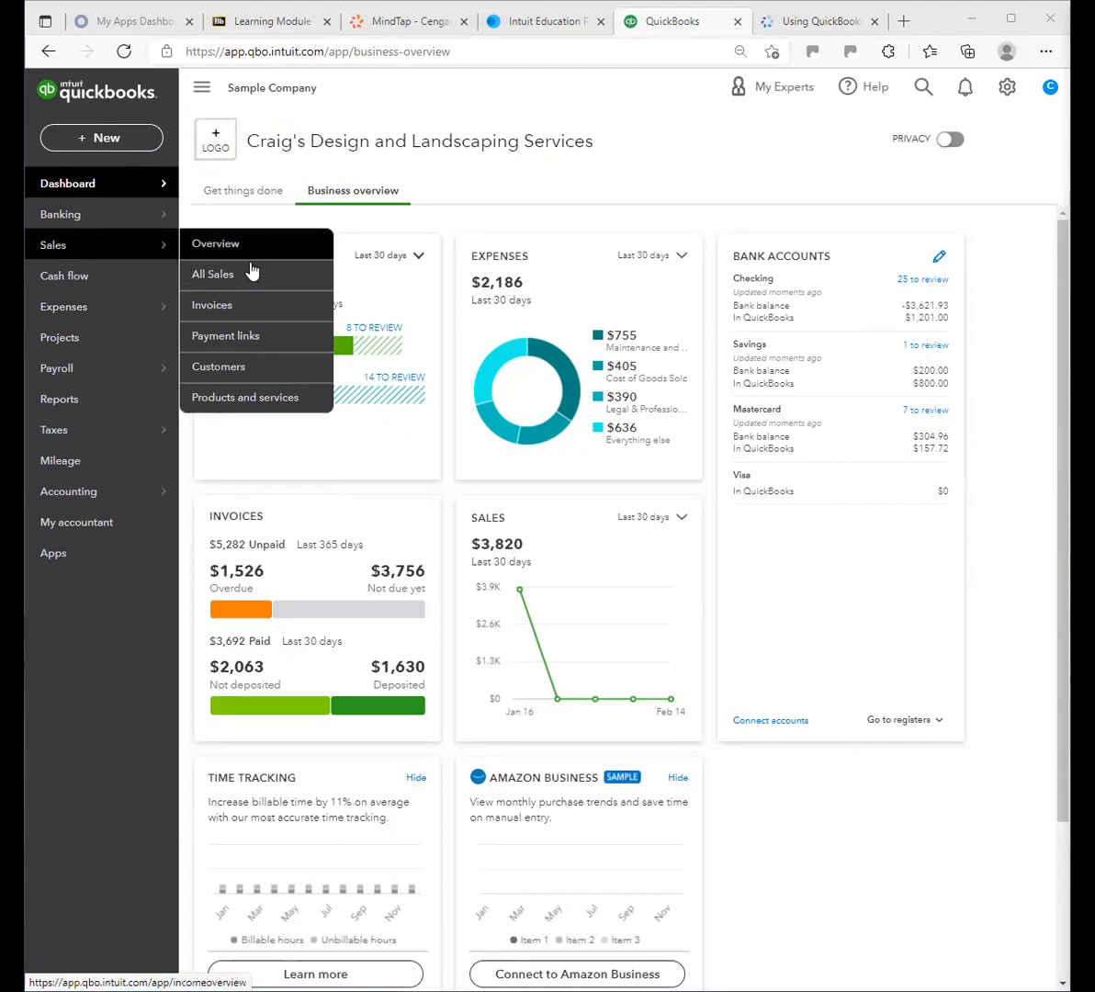
click(237, 369)
scroll(643, 482, down, 1)
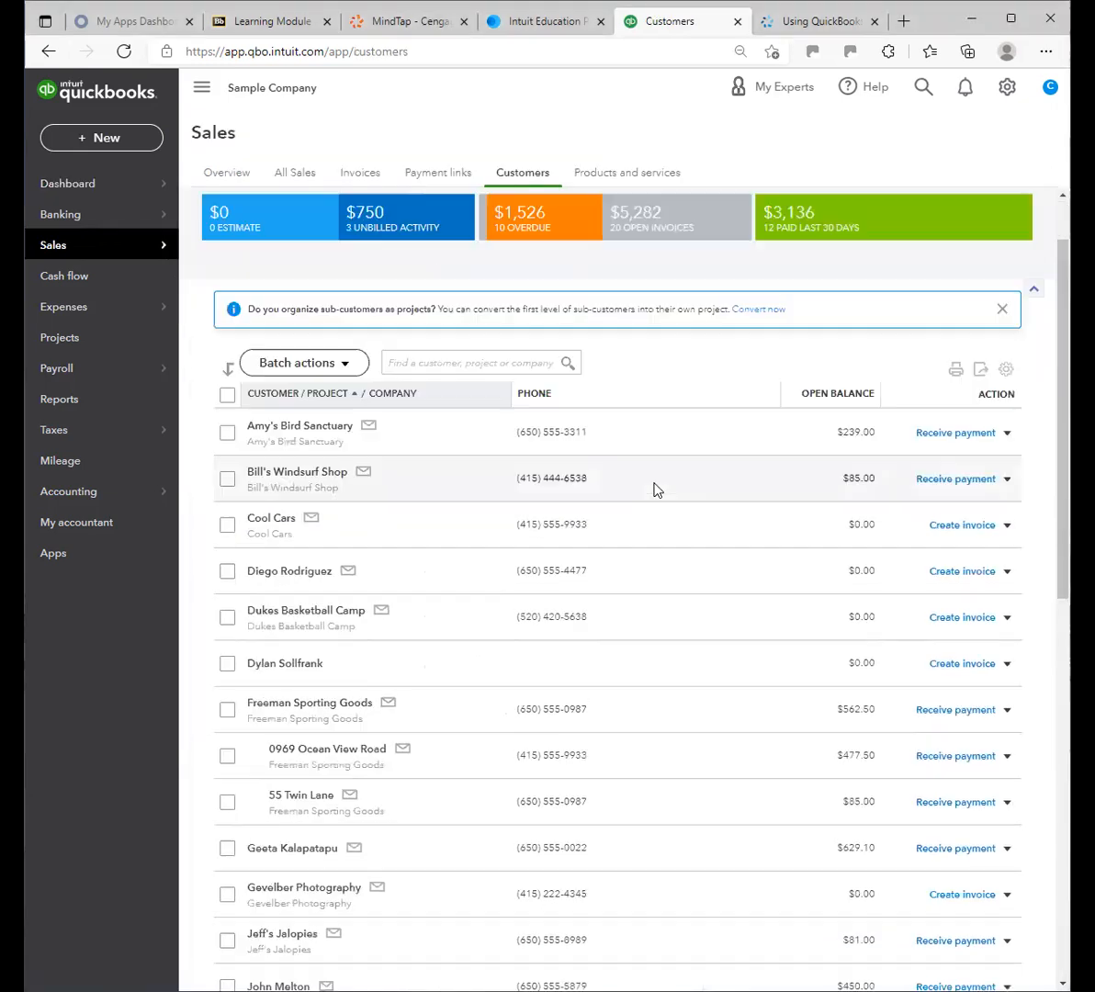
scroll(656, 489, down, 10)
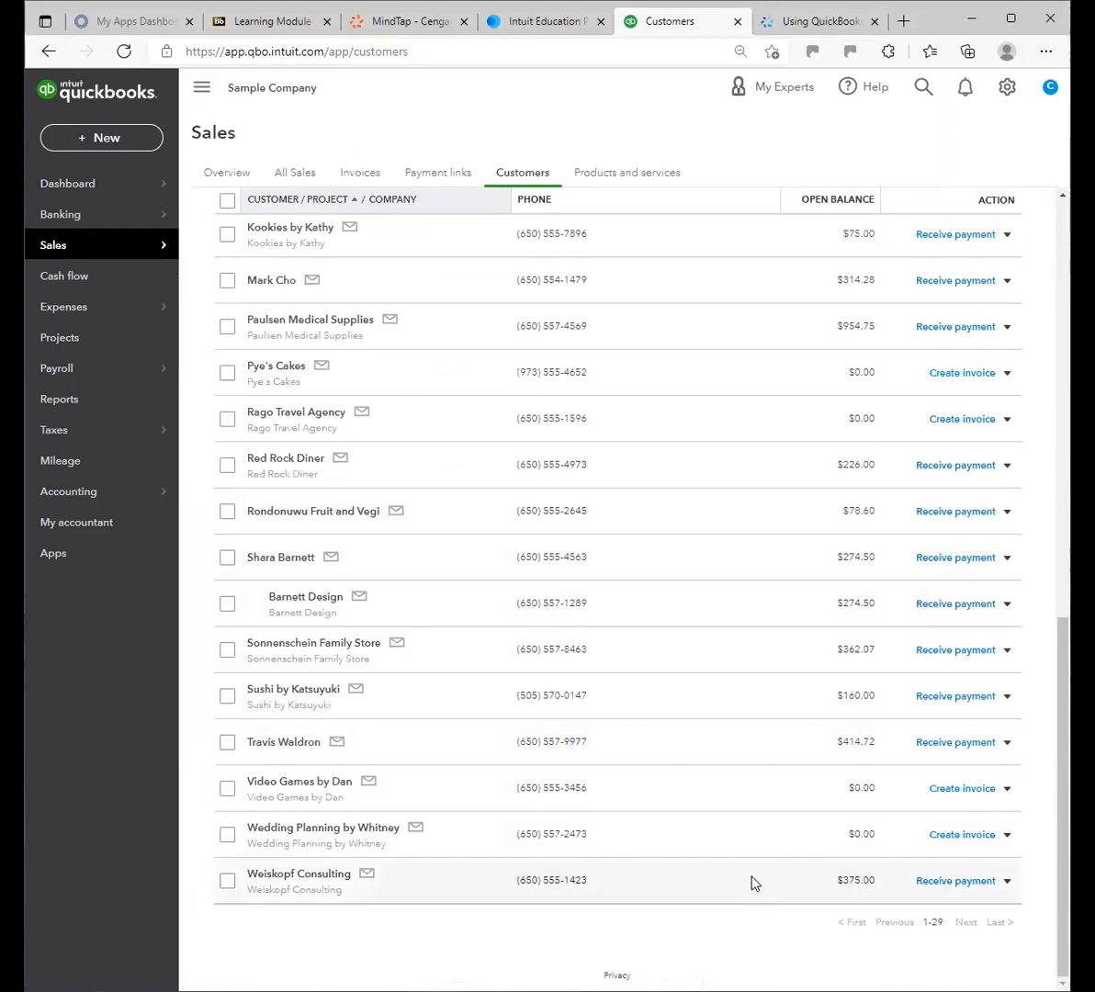
scroll(750, 873, up, 10)
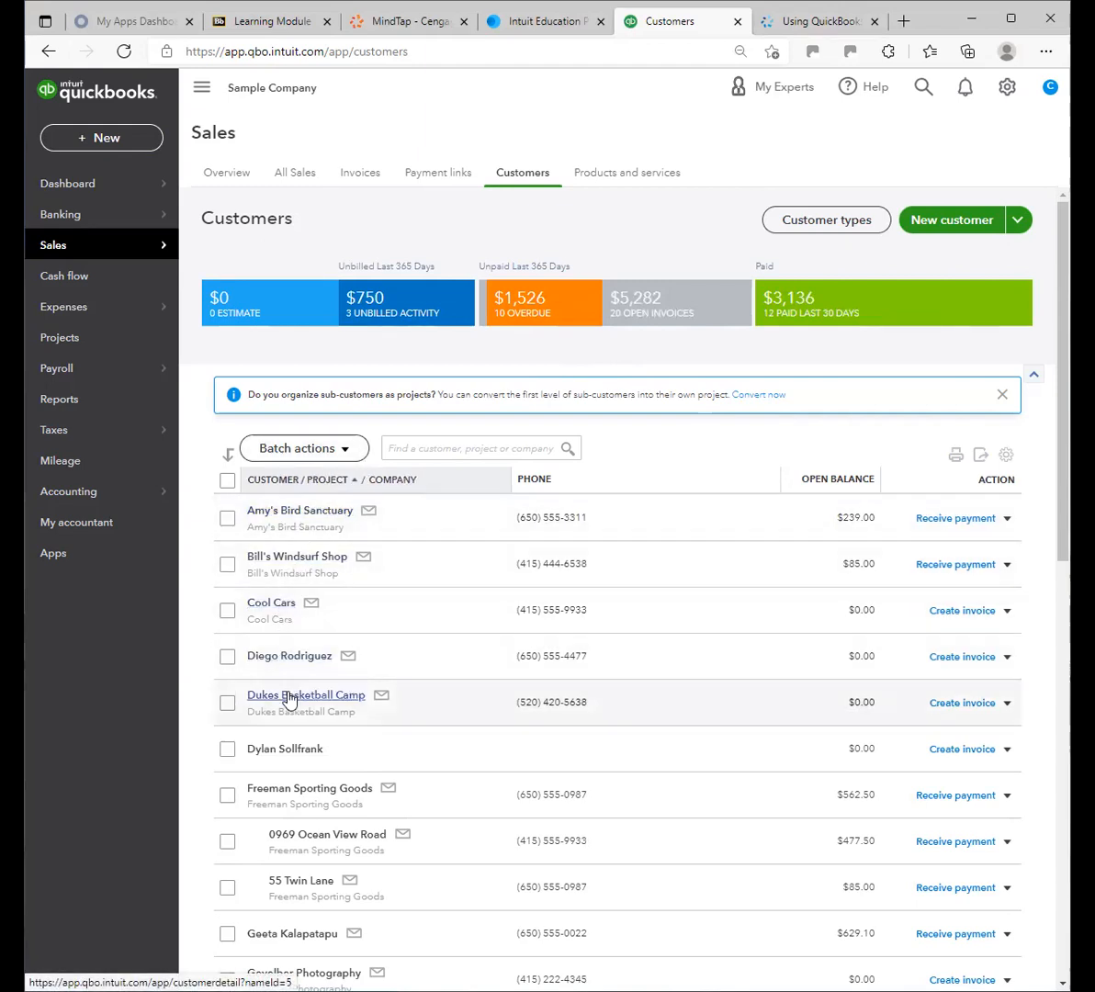
View the overdue invoice in Amy's Bird Sanctuary's transactions, close it unchanged and return to the customer list
click(312, 520)
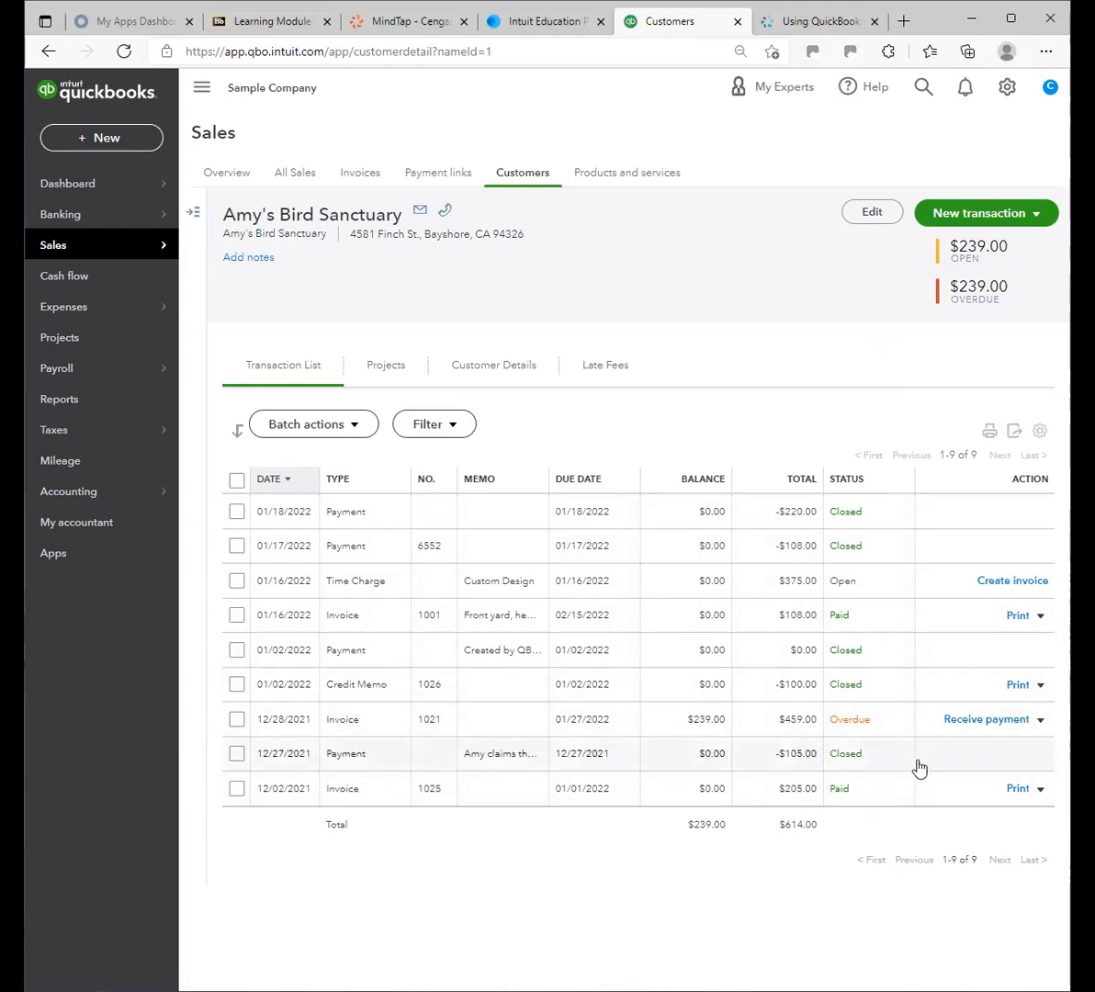
click(508, 726)
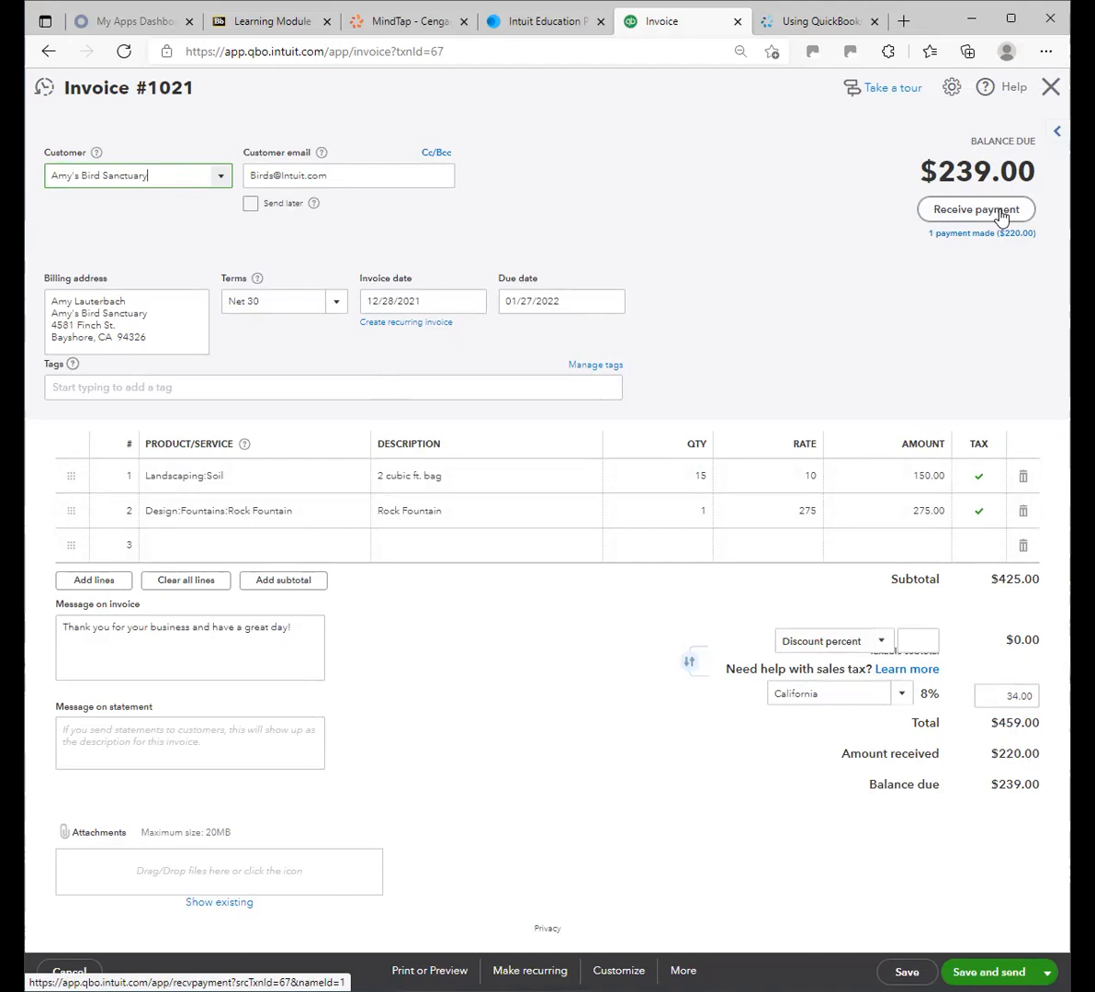
click(1051, 89)
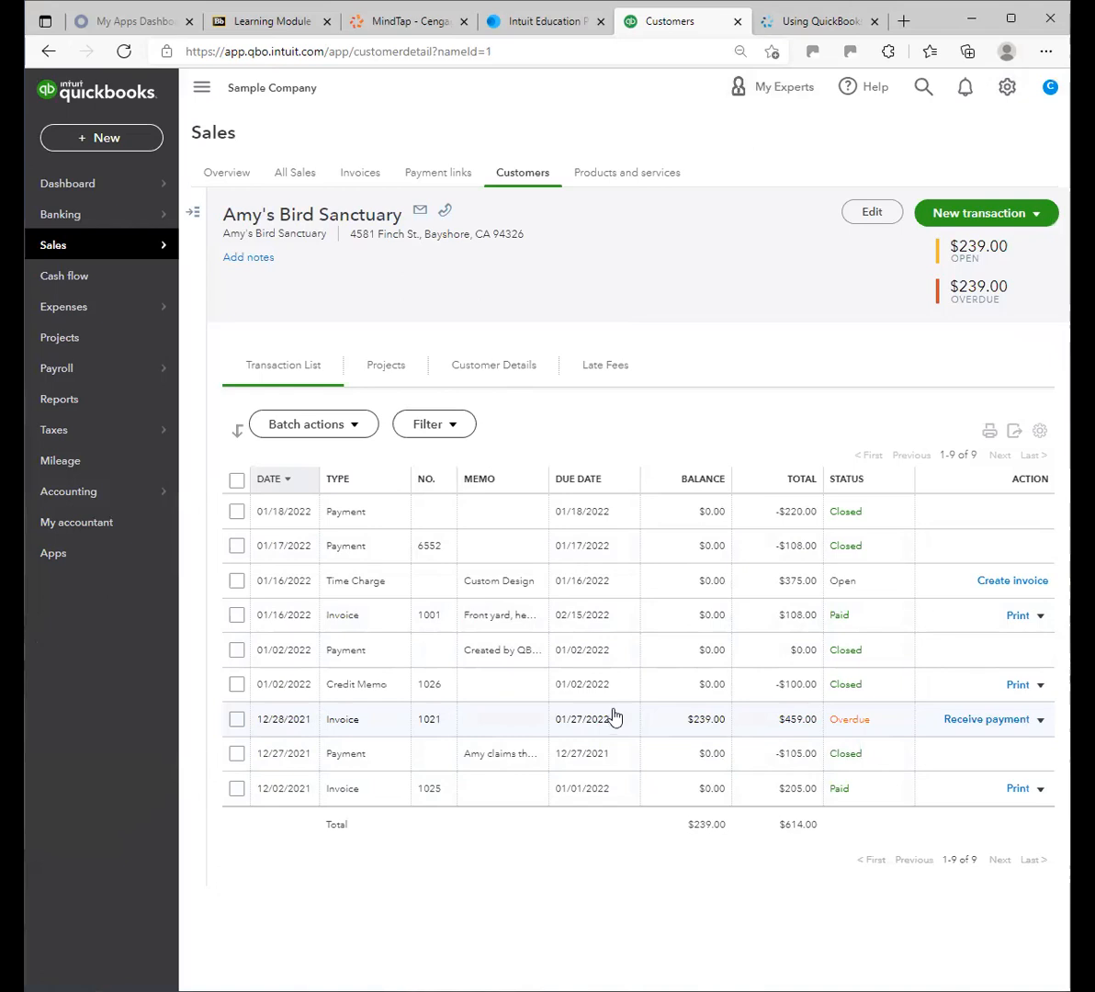
click(517, 174)
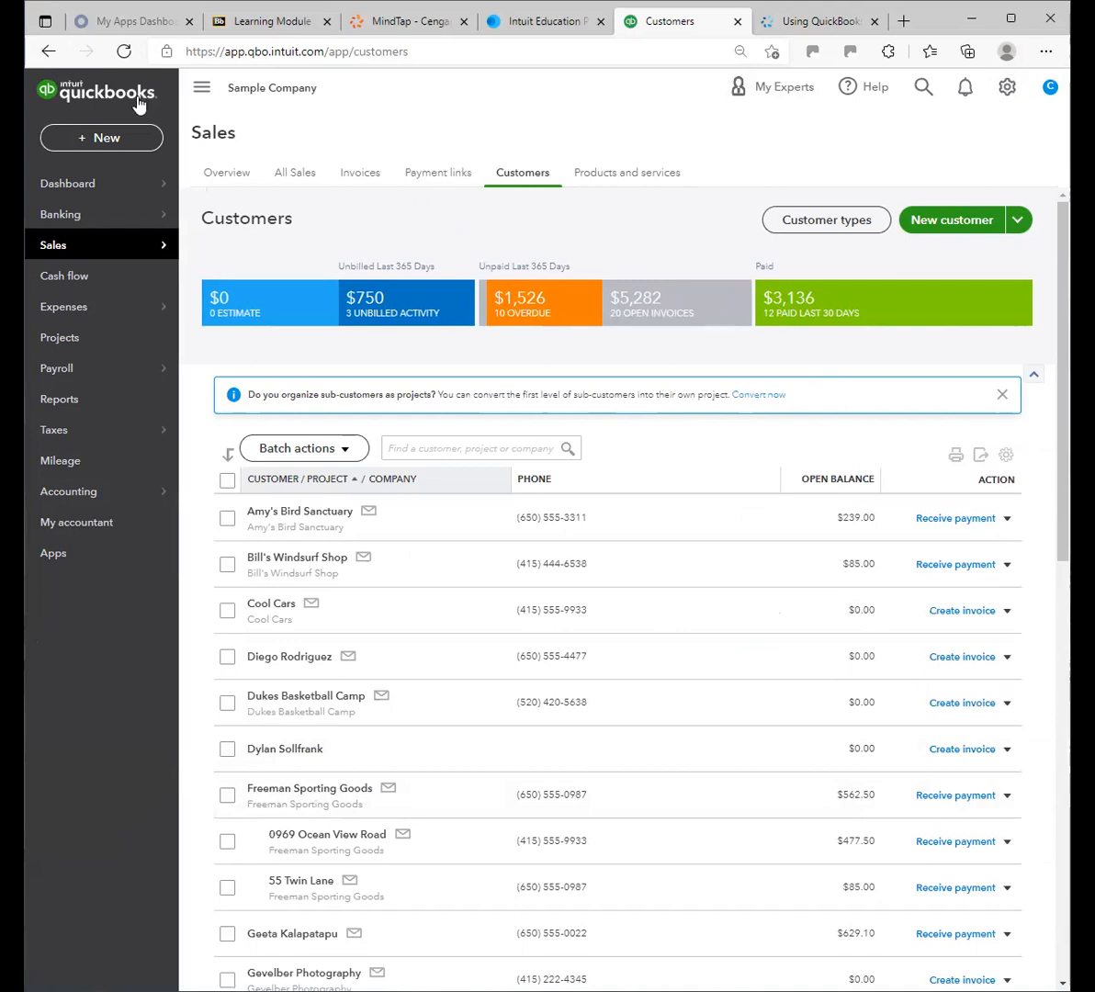
Open the Vendors list under Expenses and look through the vendors and their open balances
mouse_move(77, 250)
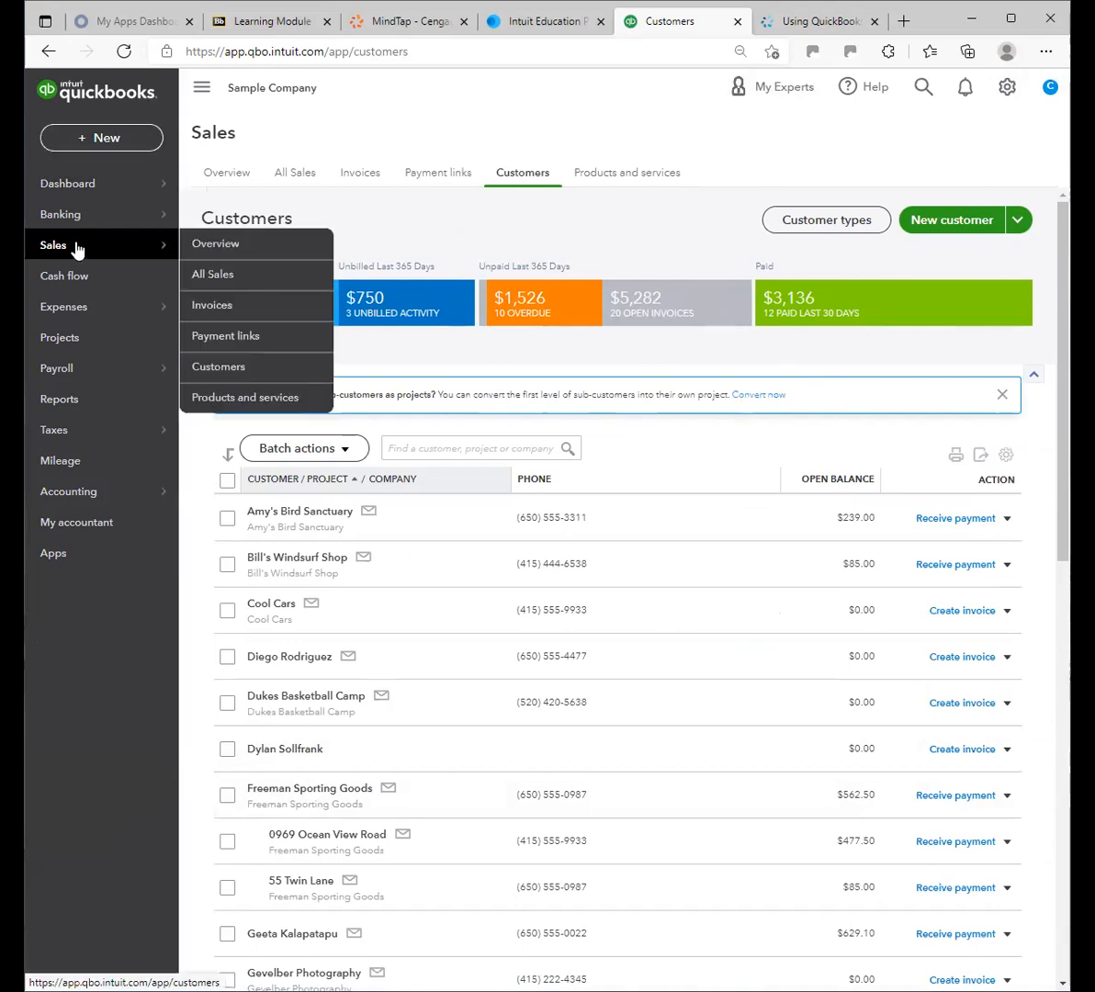
mouse_move(74, 310)
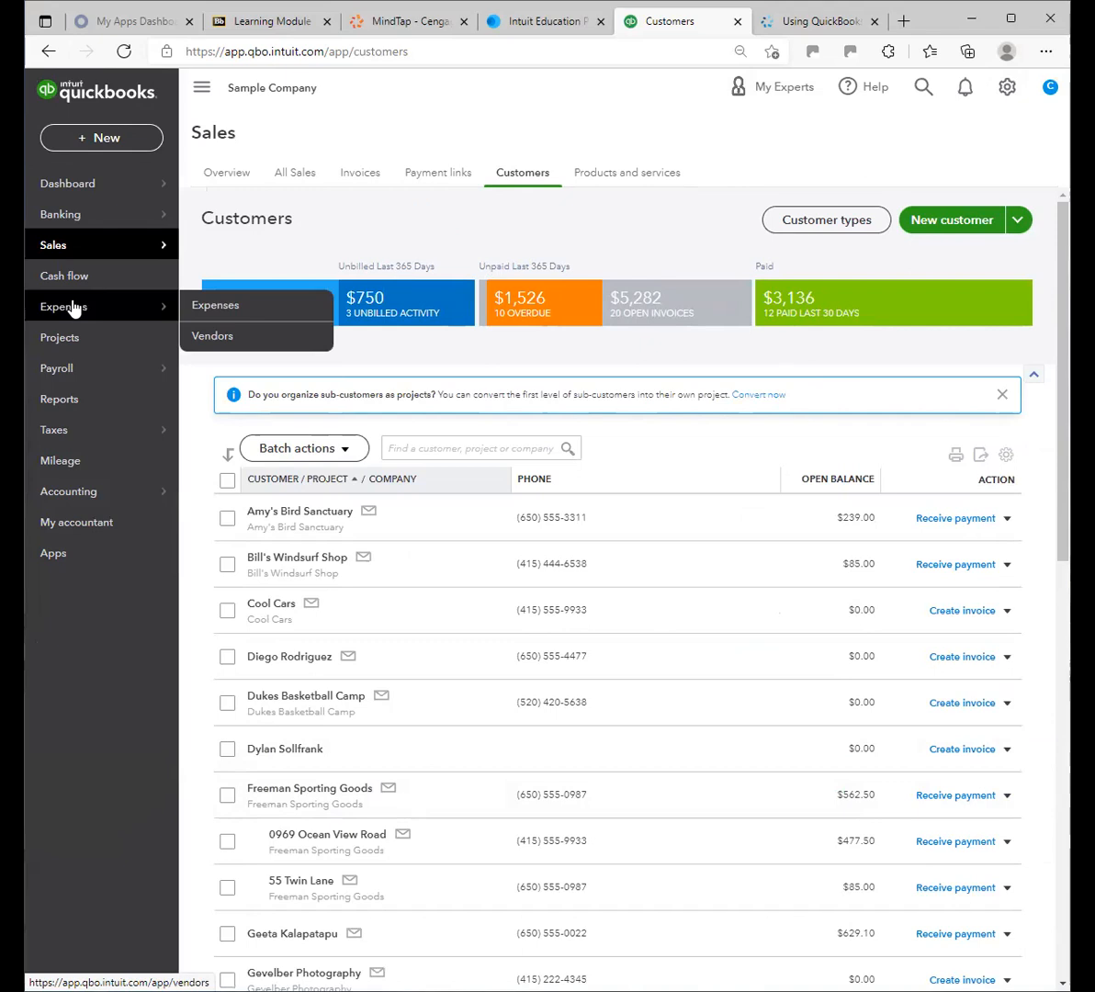
click(205, 342)
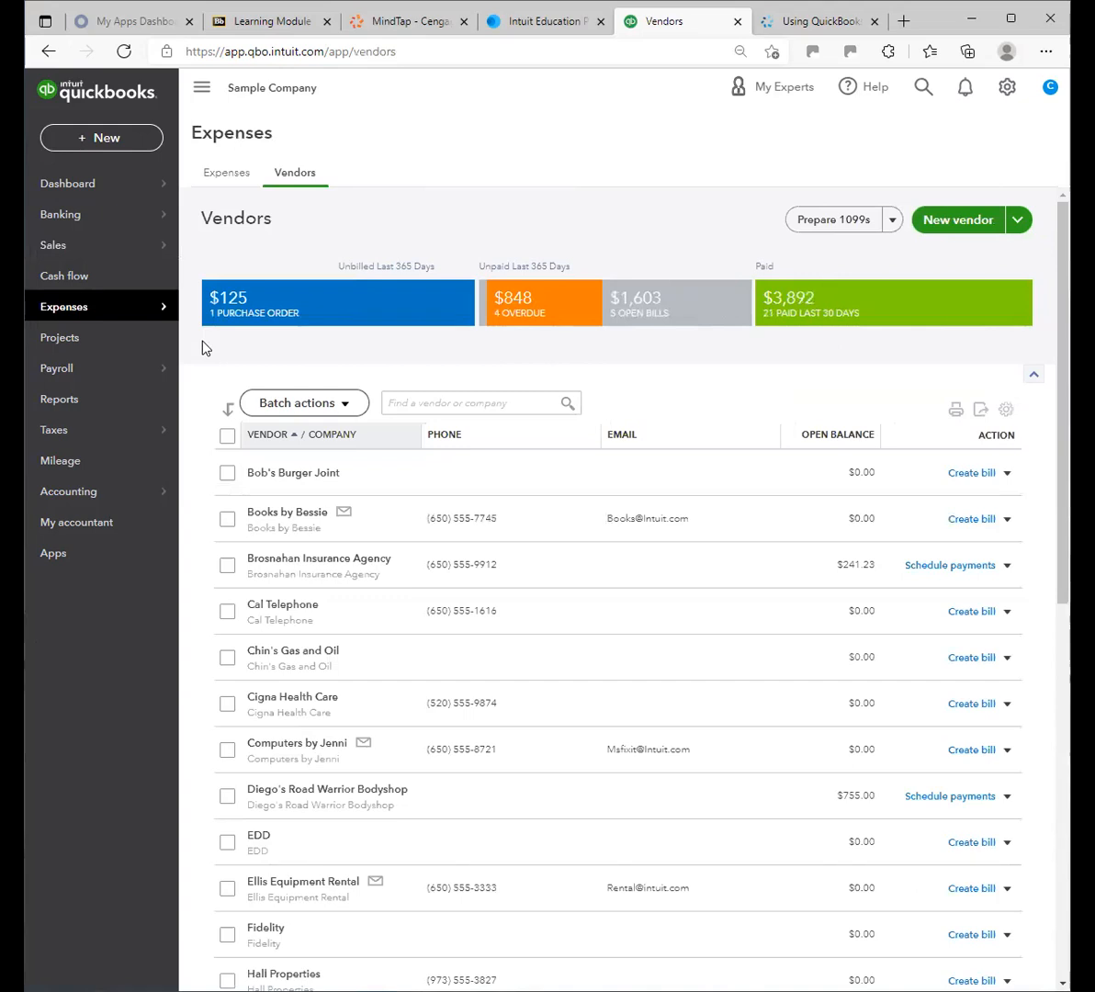
scroll(737, 531, down, 8)
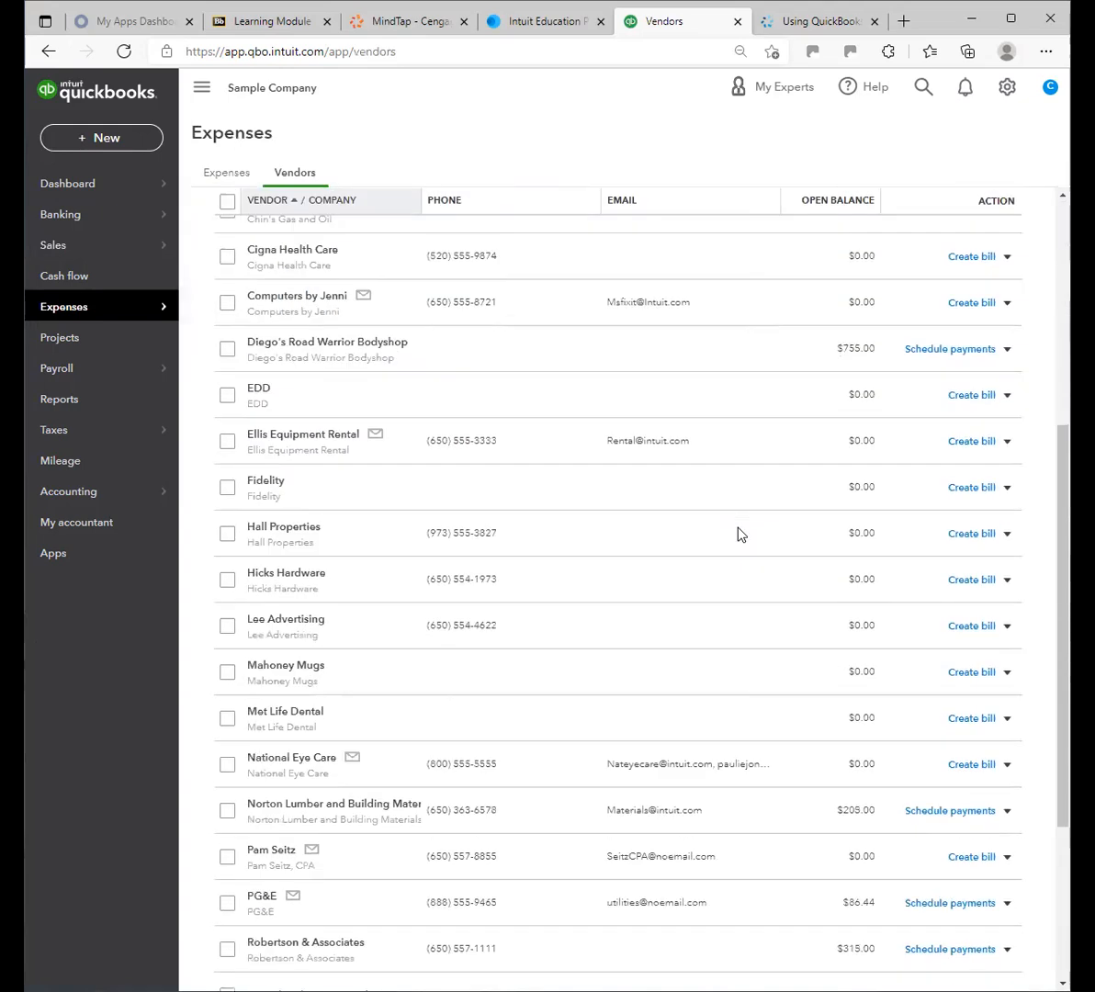
scroll(735, 552, up, 10)
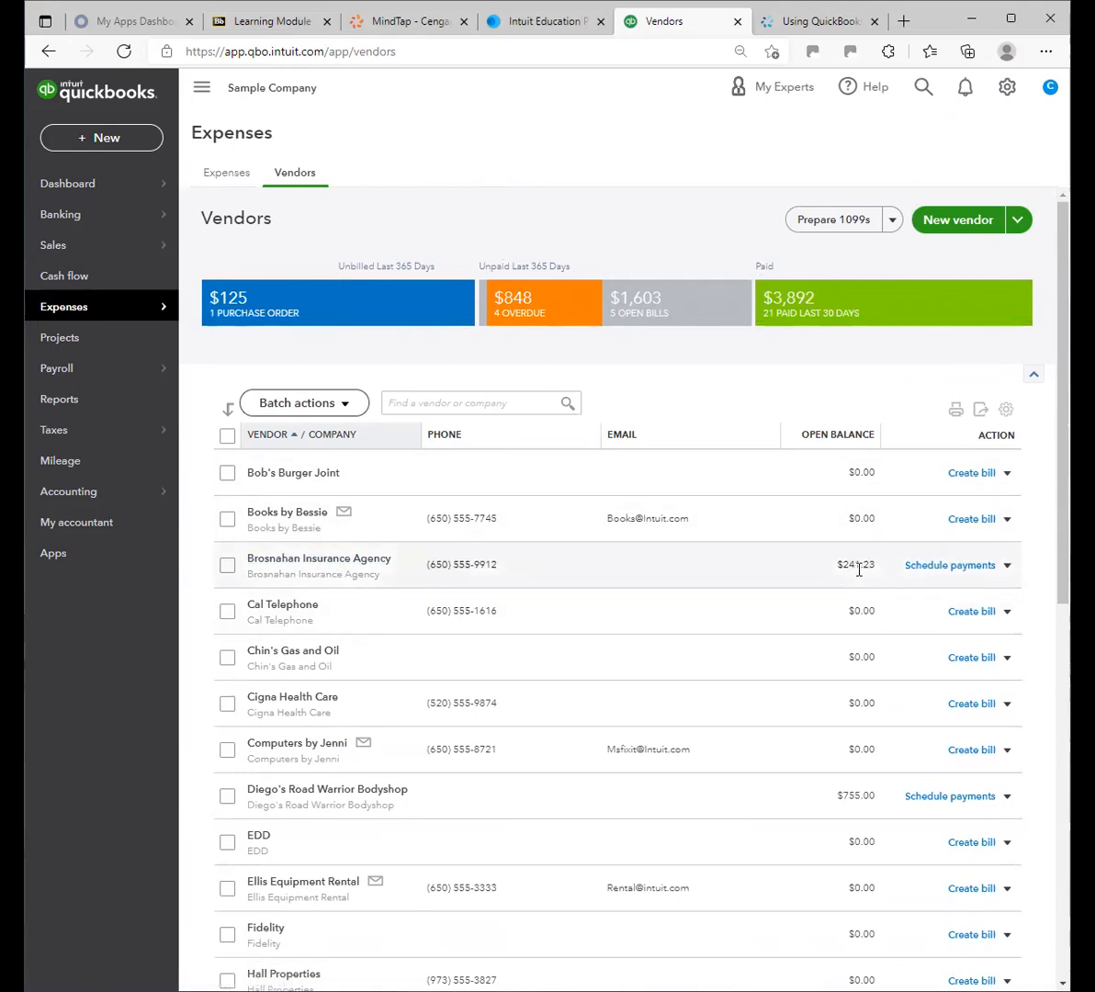
Open Brosnahan Insurance Agency's transactions, view the unpaid Insurance bill and close it without changes
click(343, 562)
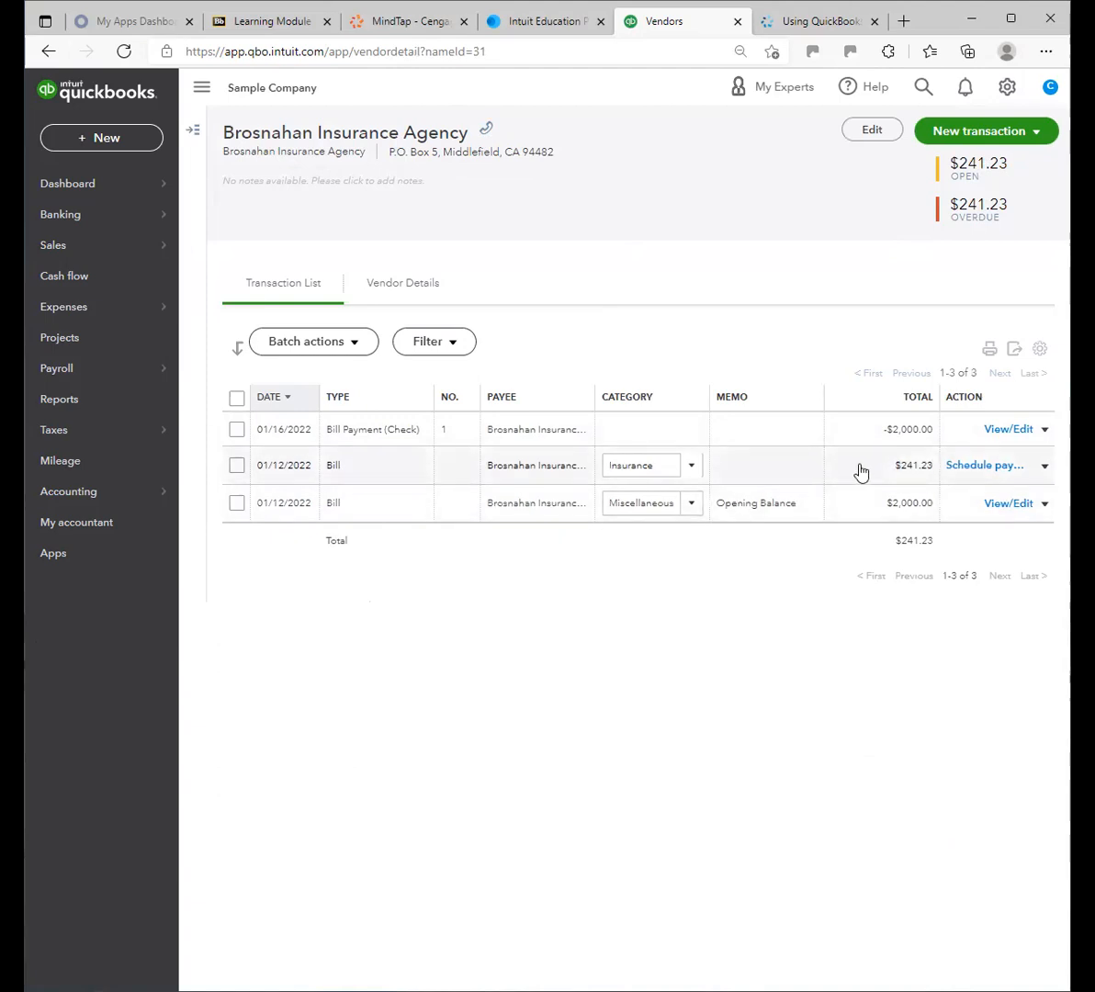
click(398, 474)
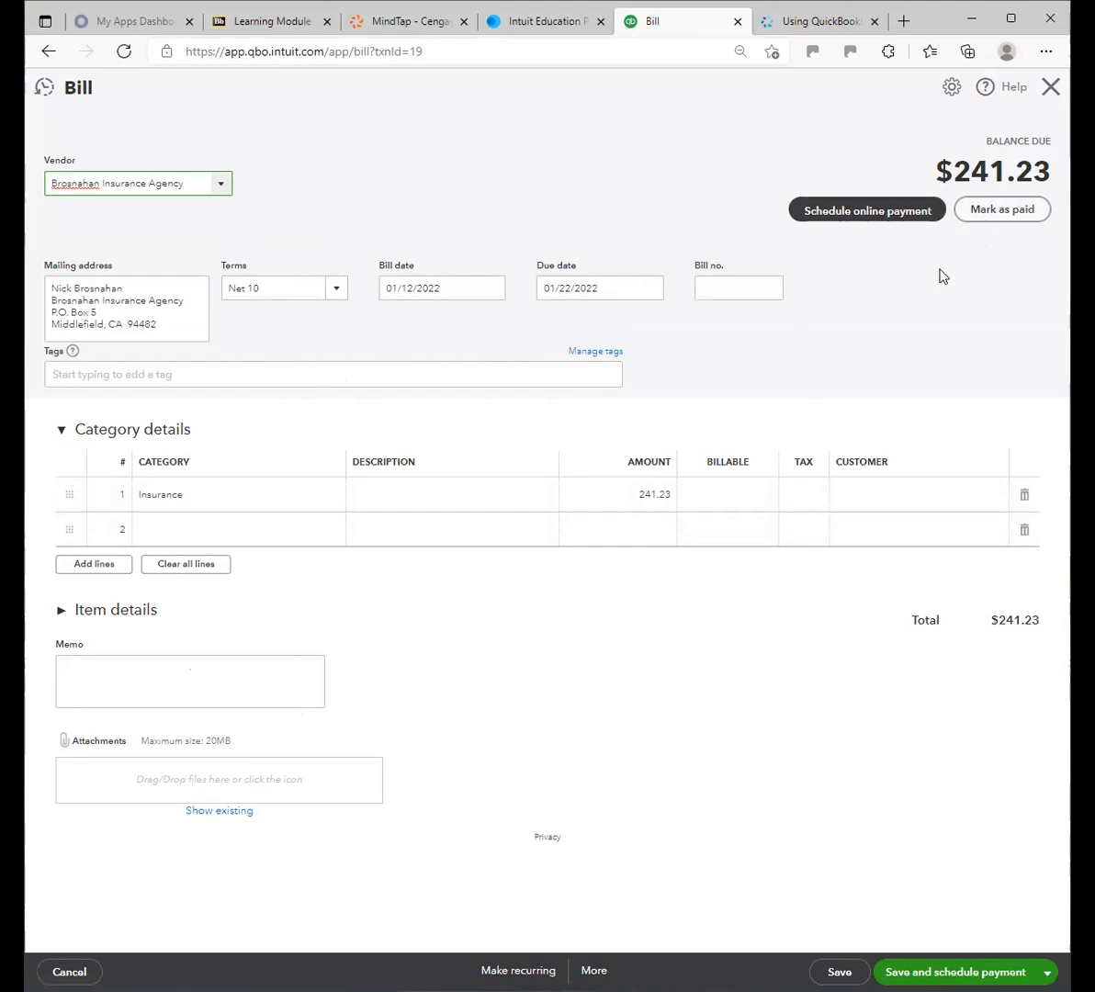
click(1051, 87)
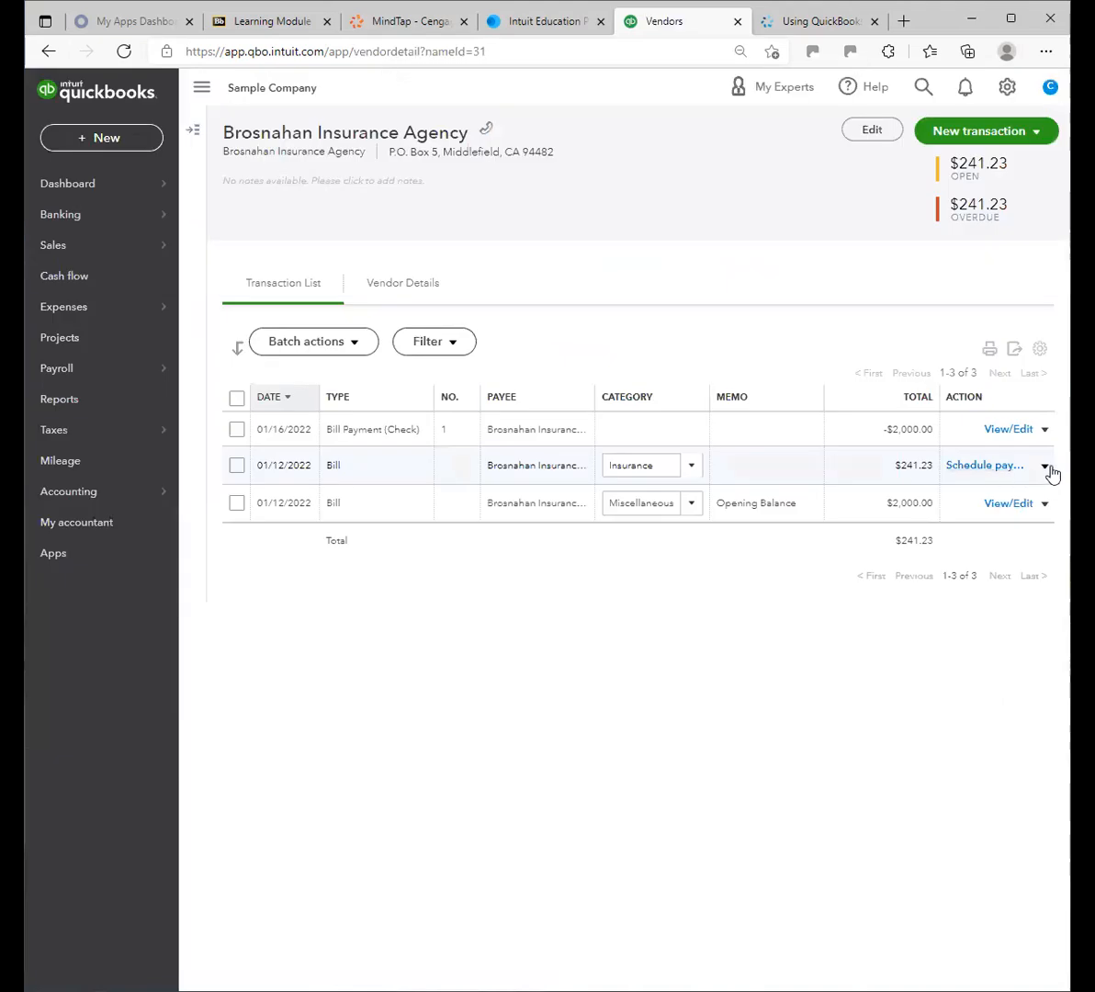
Check the available actions for the unpaid bill, return to the vendor list and show Brosnahan Insurance Agency's actions there
click(1044, 467)
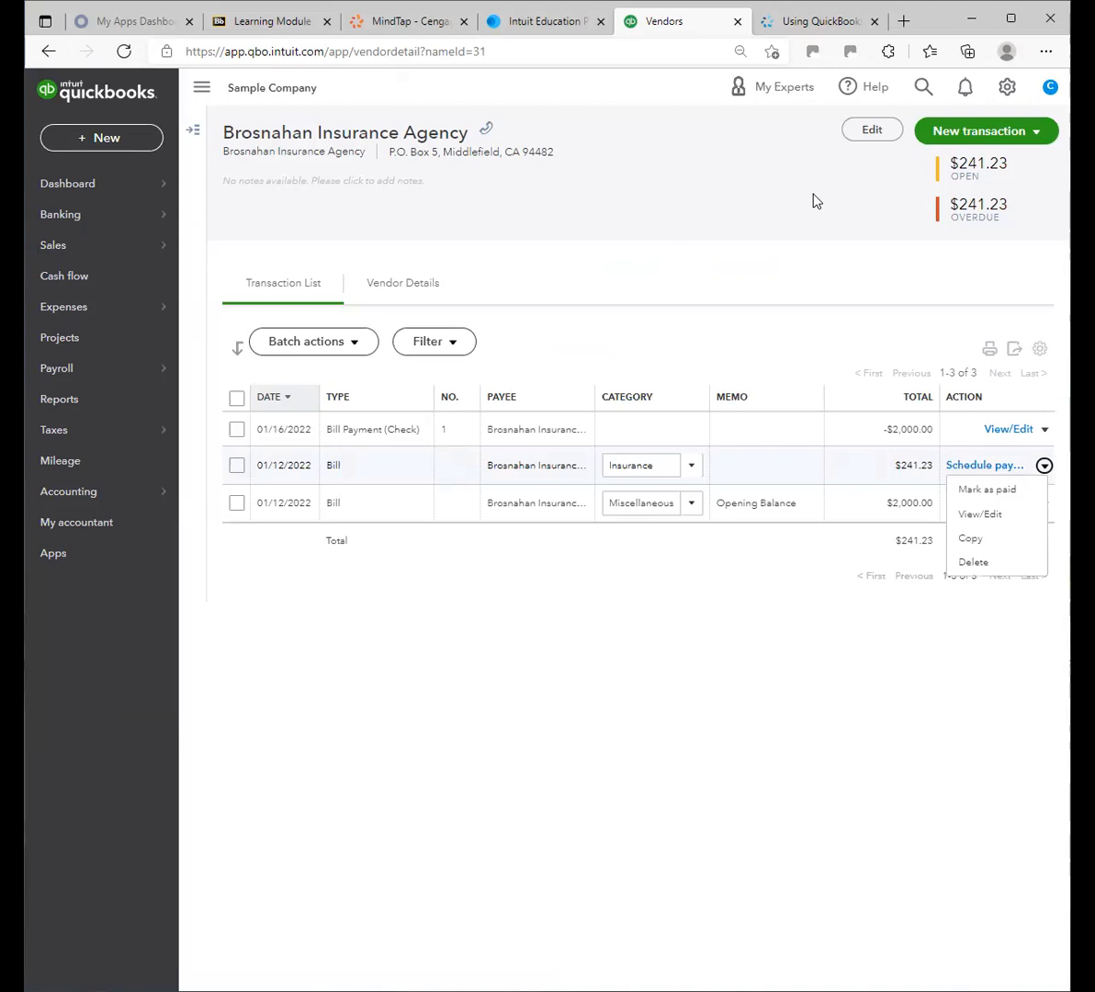
click(761, 188)
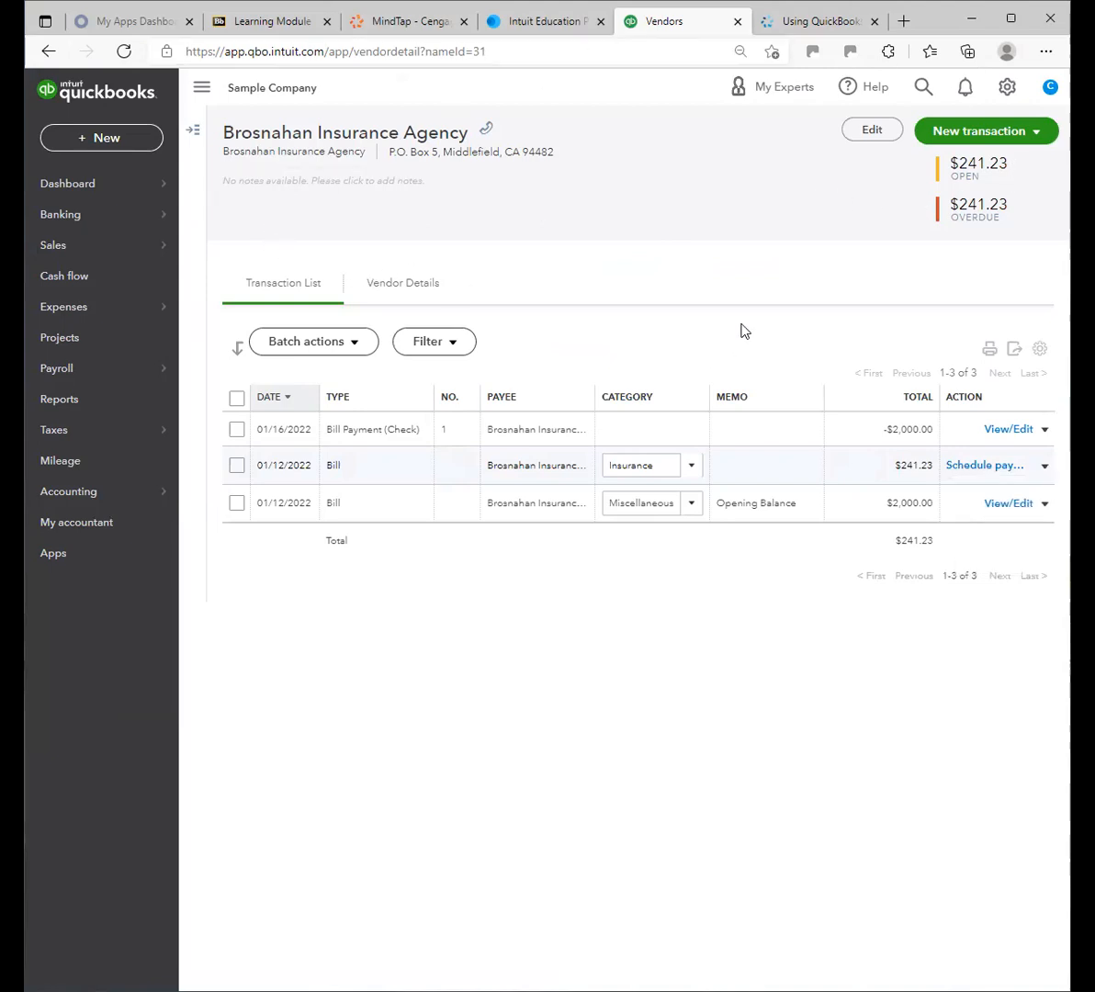
click(62, 303)
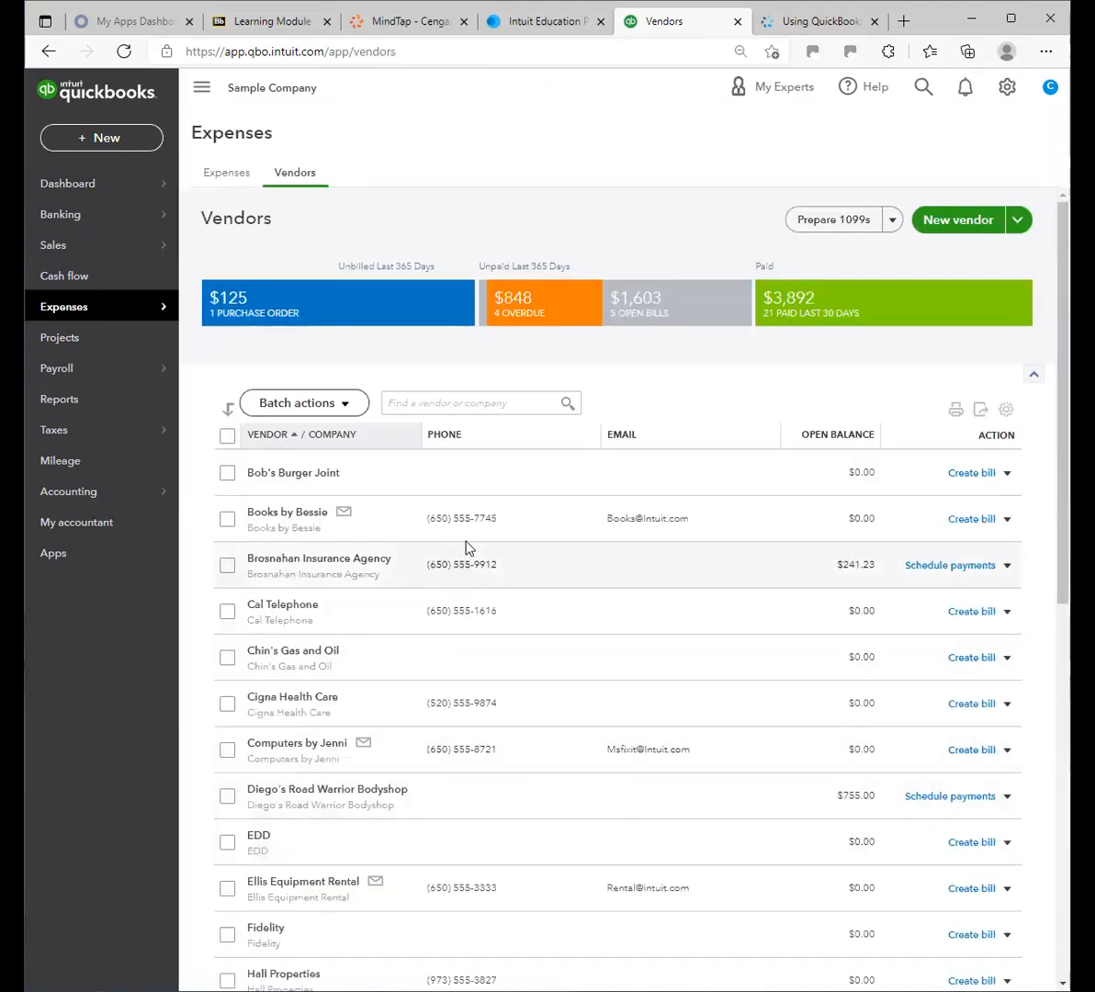
click(1006, 566)
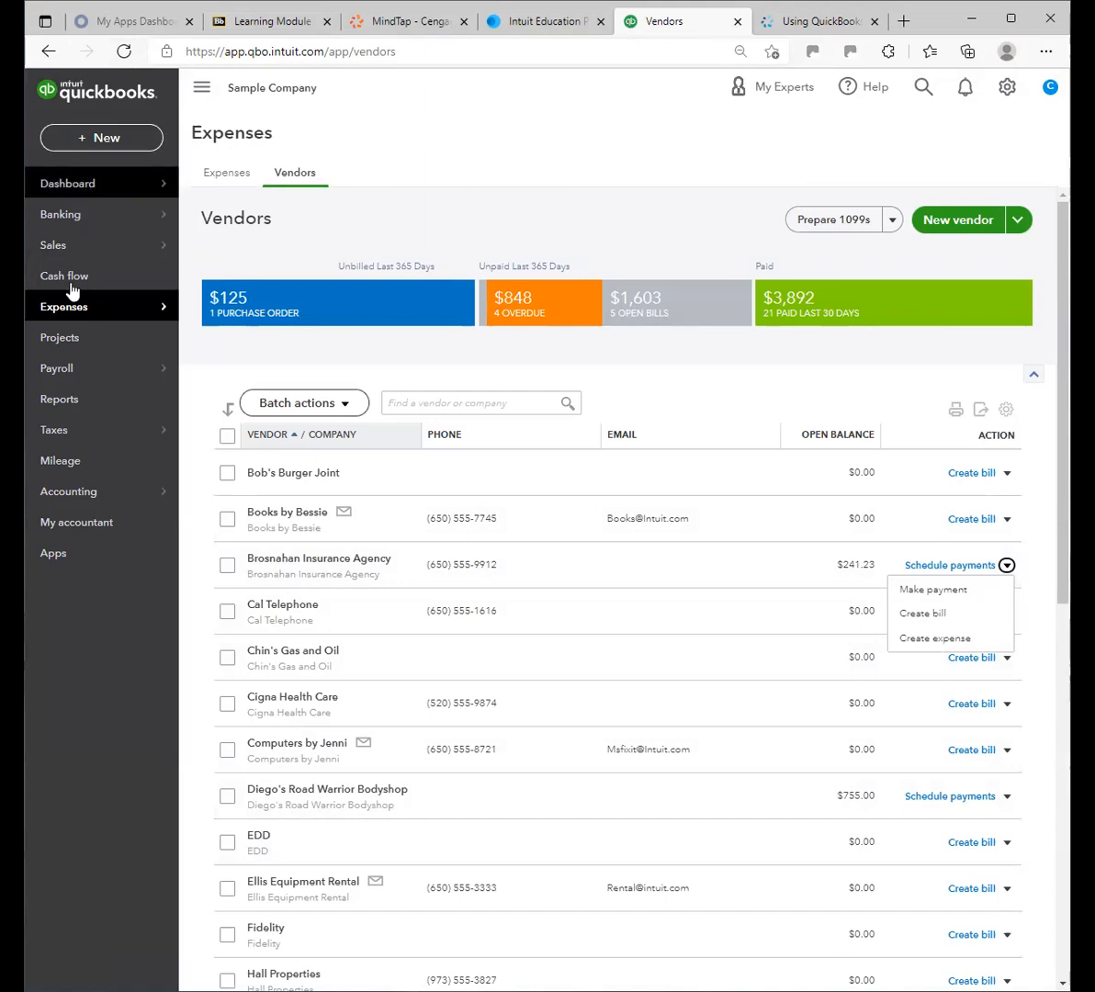
Open the Employees list under Payroll and check the additional actions offered for the second employee
mouse_move(55, 375)
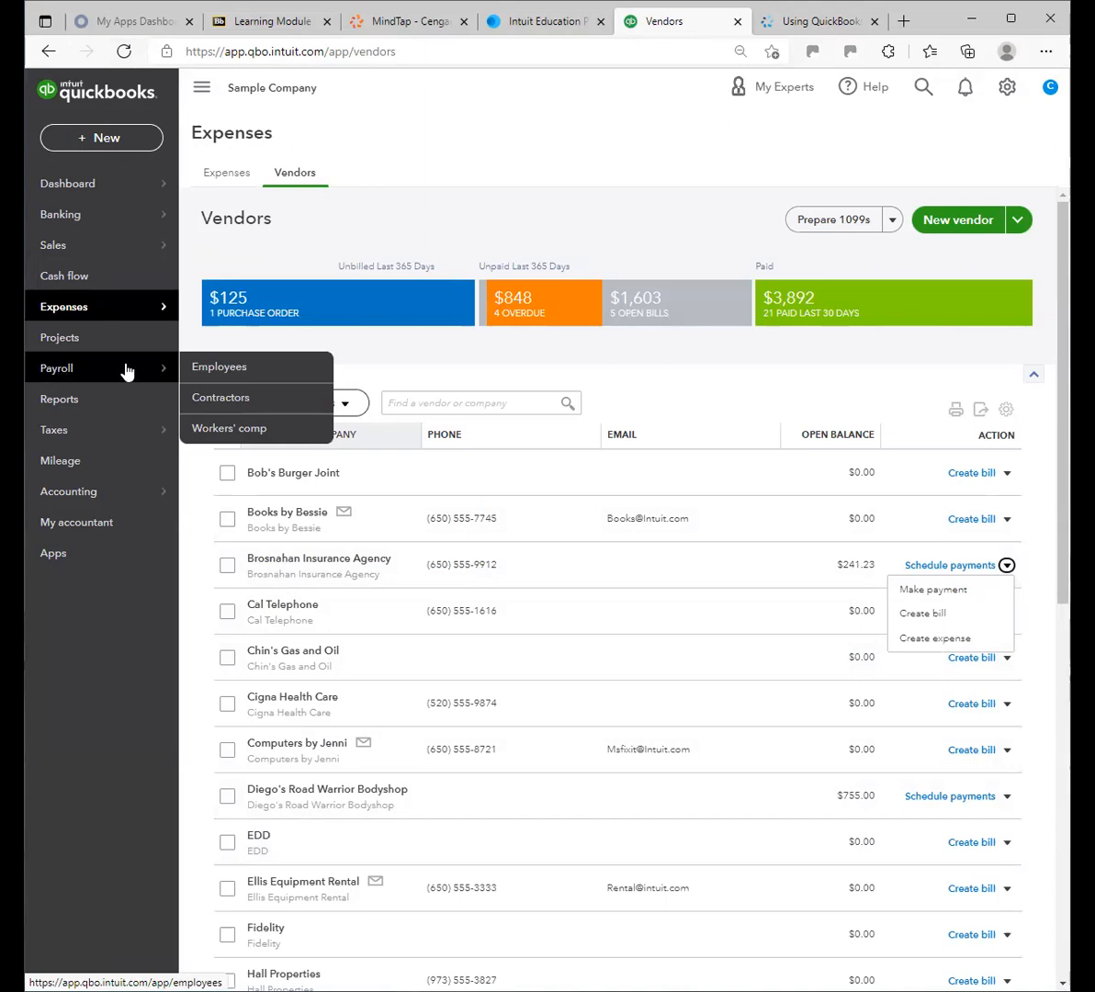
click(223, 369)
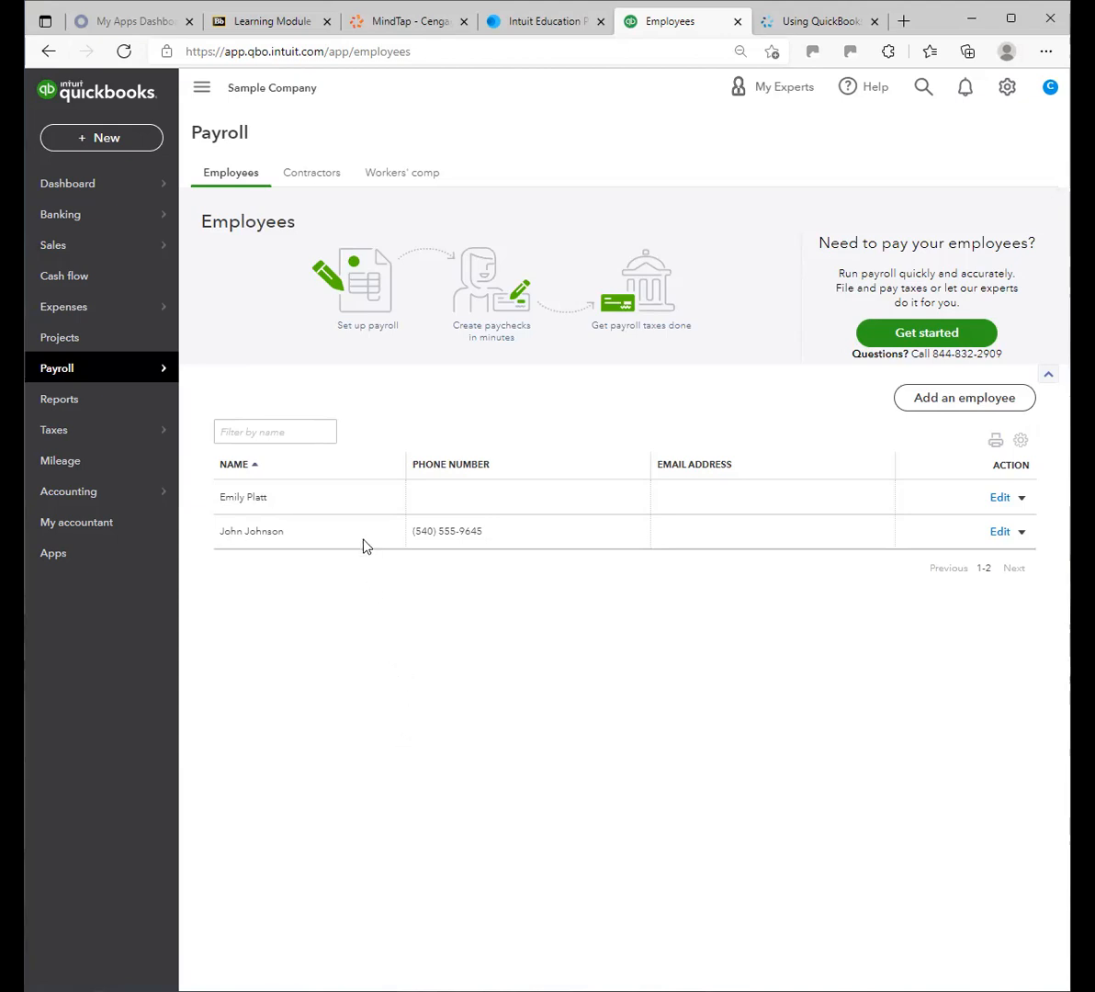
click(1019, 535)
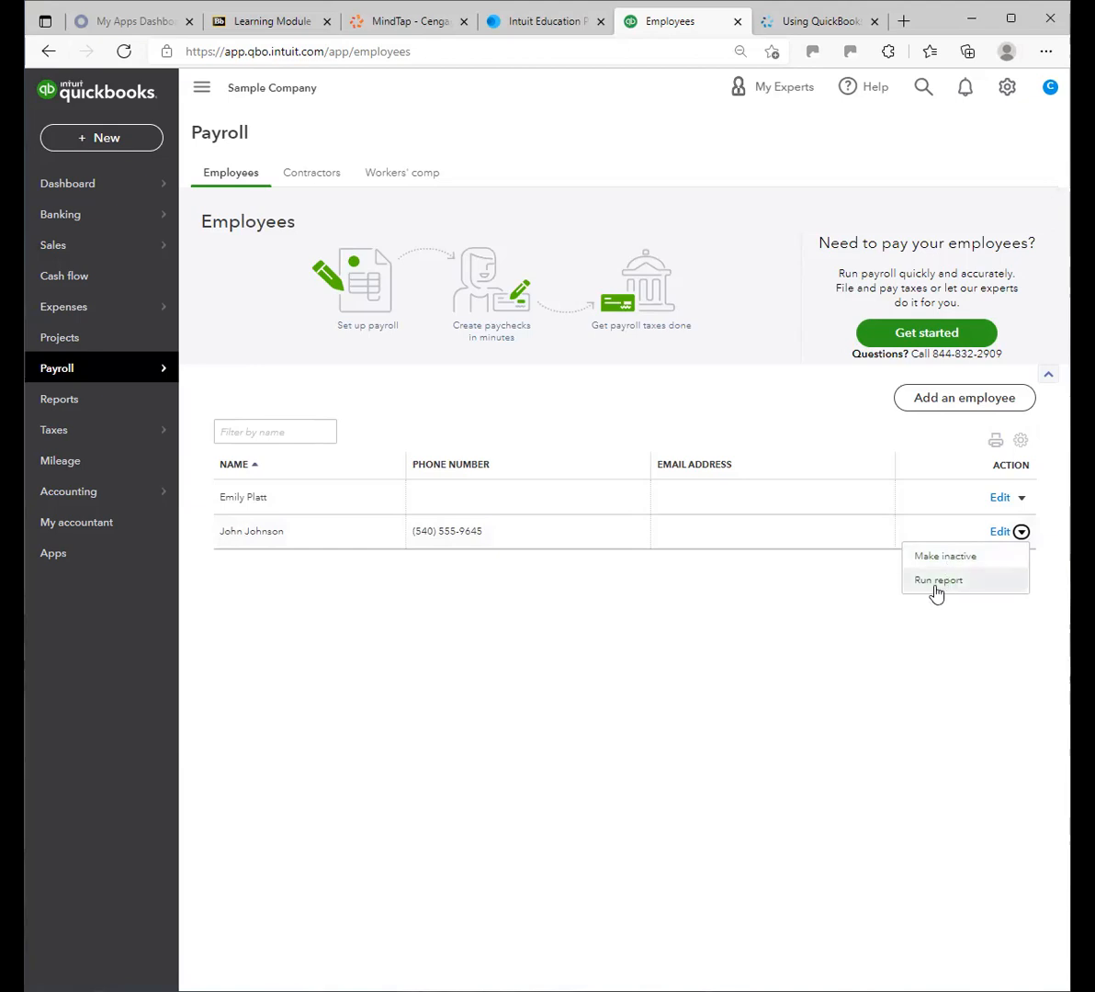
click(922, 640)
View the second employee's information record for editing and cancel it without changes
click(999, 532)
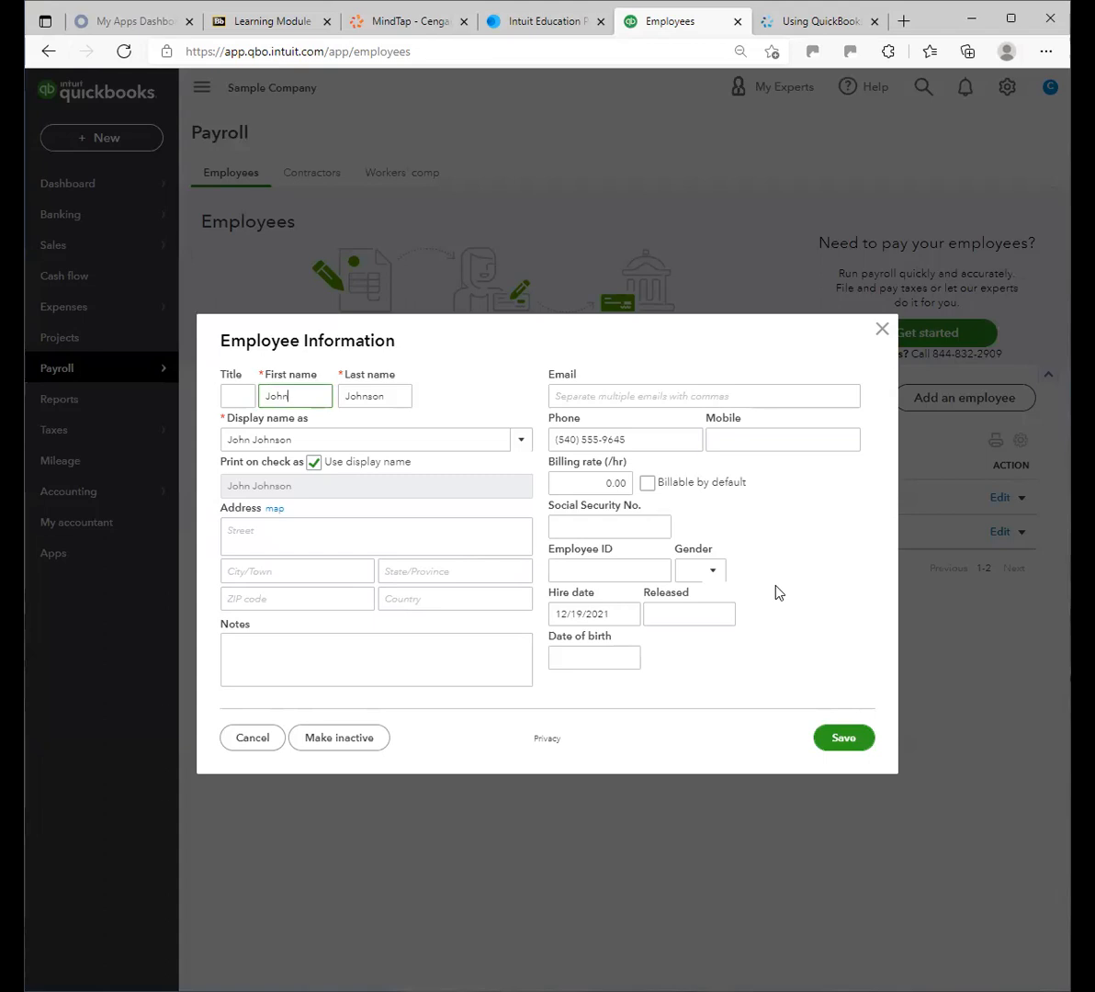
click(232, 739)
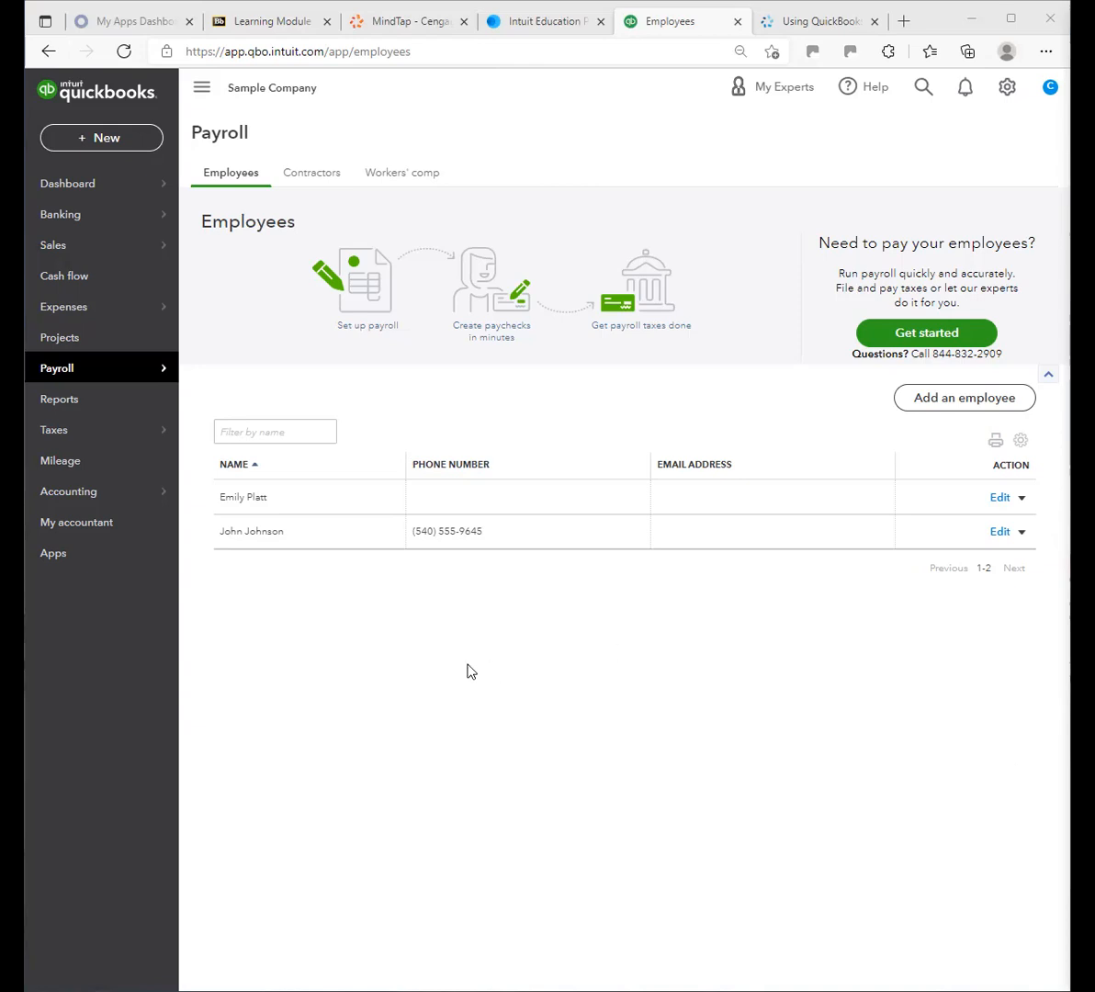
mouse_move(55, 226)
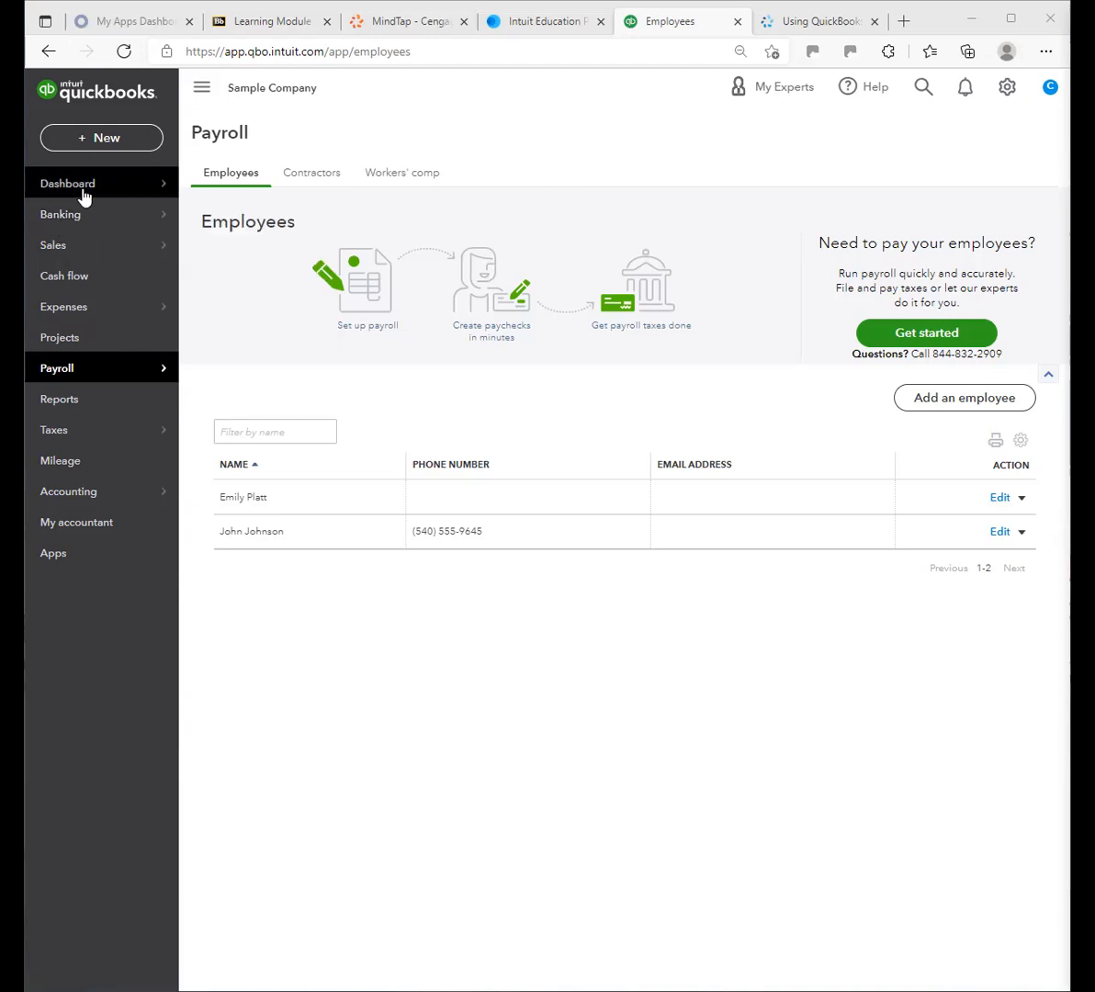
Open the Banking page, dismiss the bank connection introduction and look through the Checking account's transactions for review
mouse_move(95, 220)
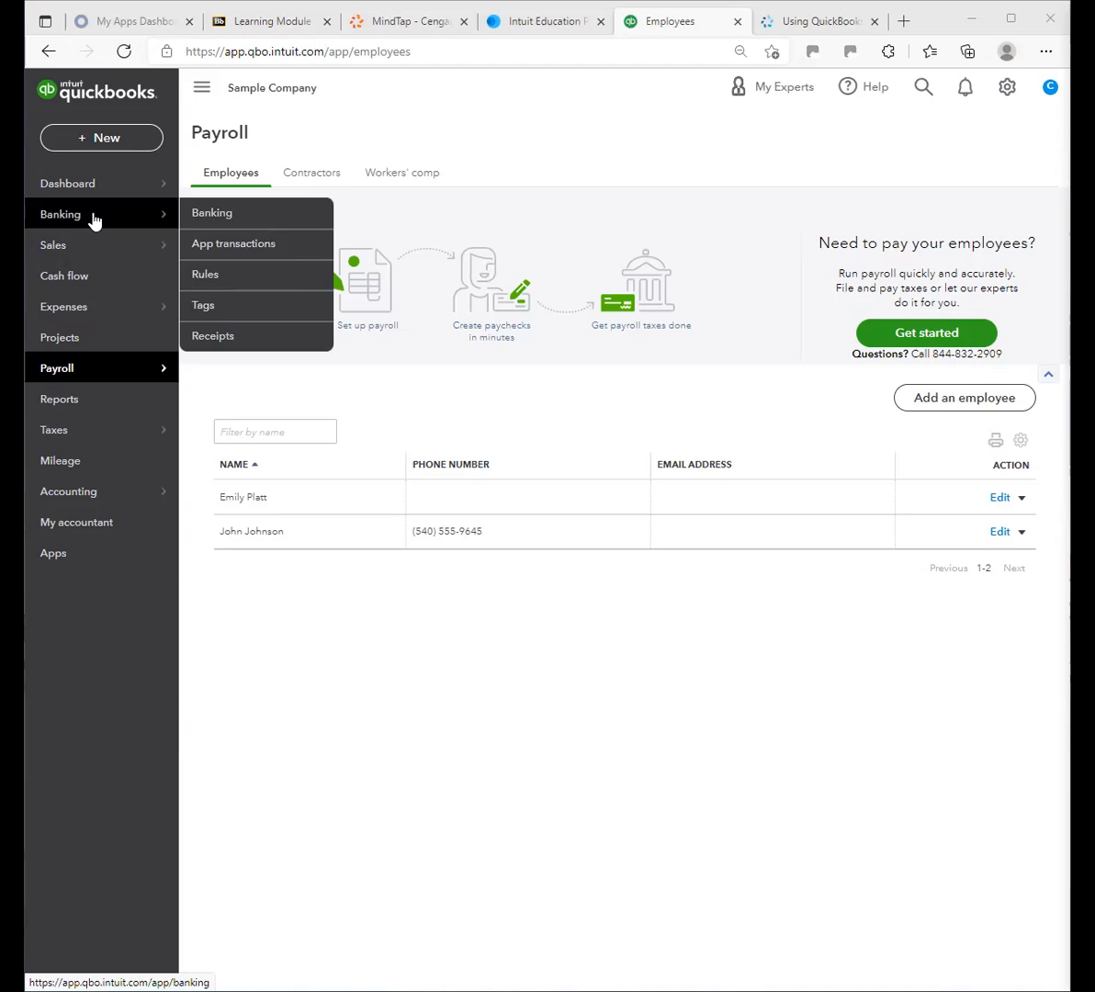
click(94, 221)
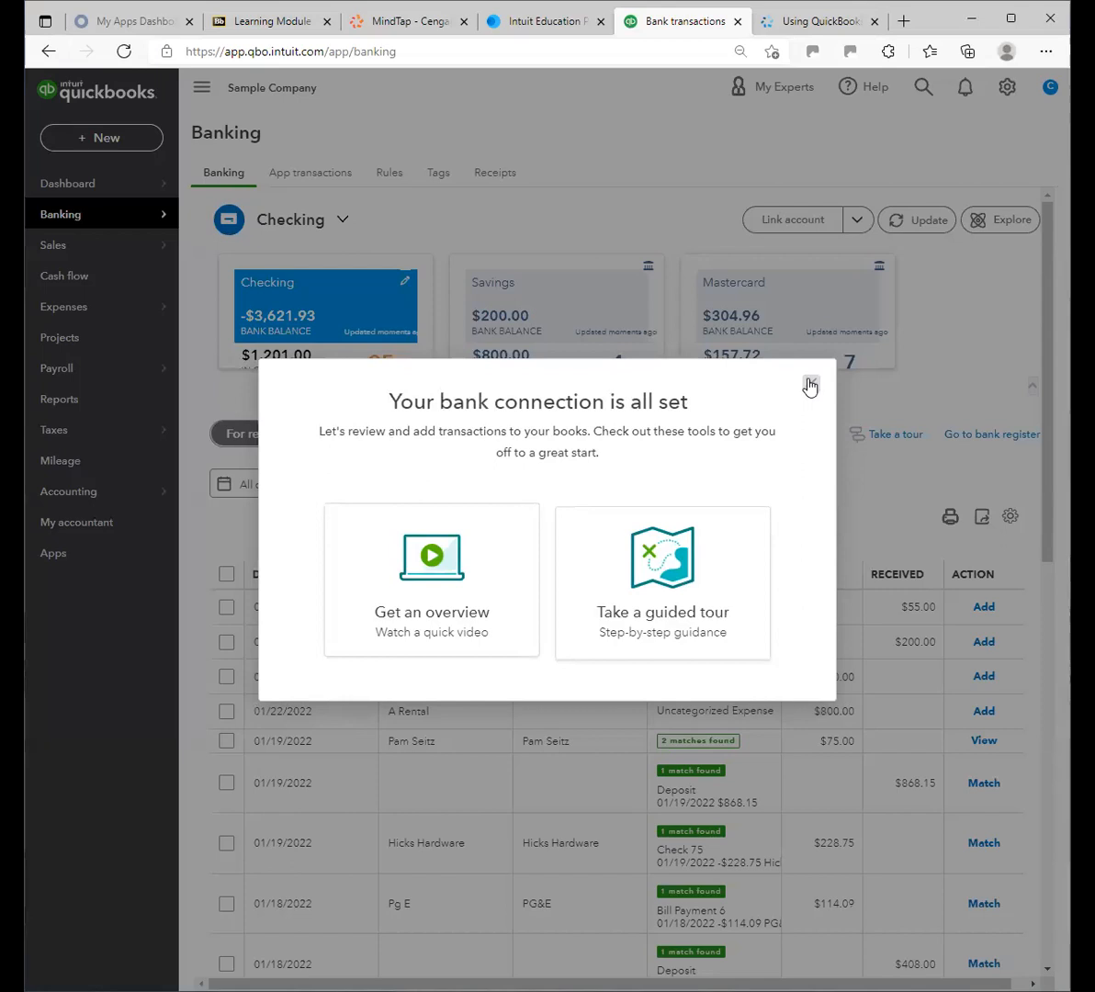
click(811, 385)
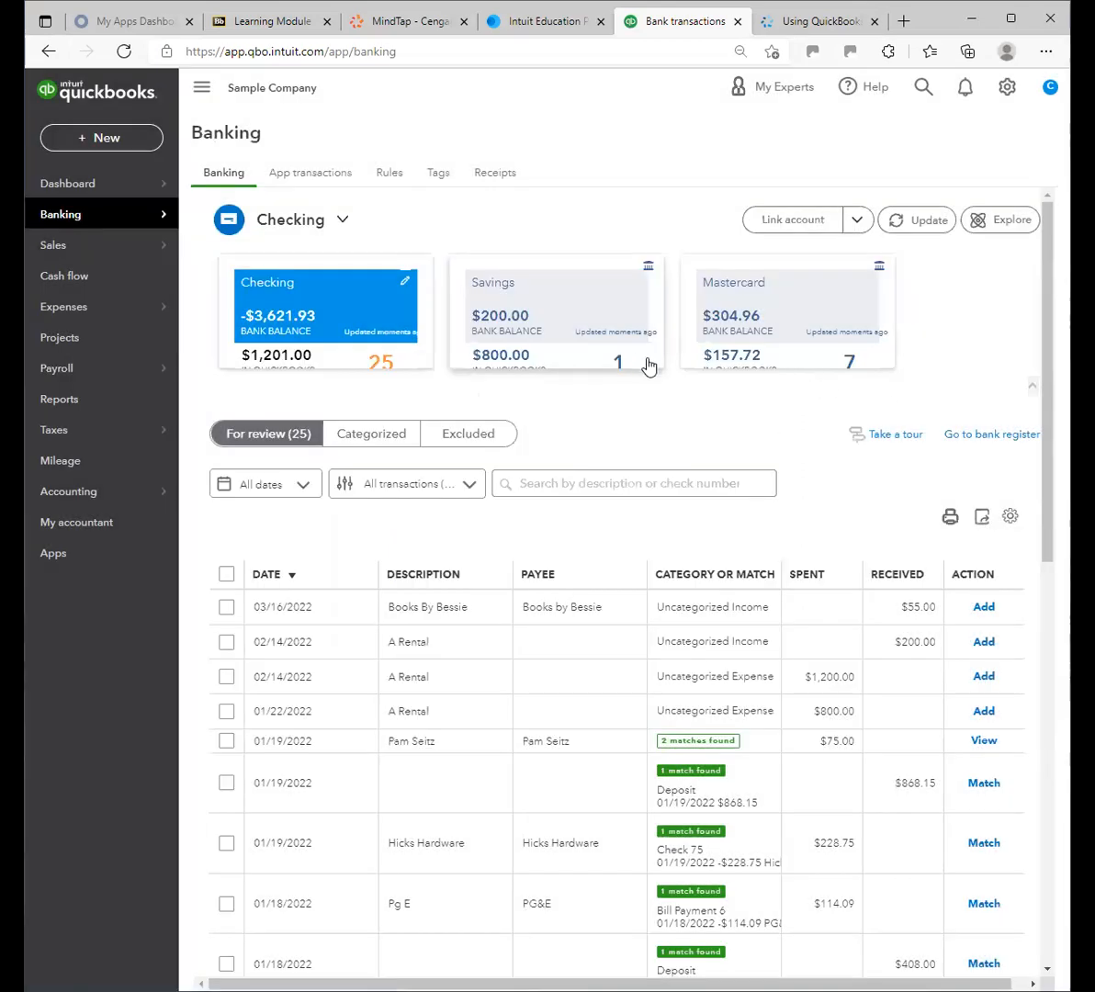
scroll(621, 391, down, 1)
scroll(533, 469, down, 9)
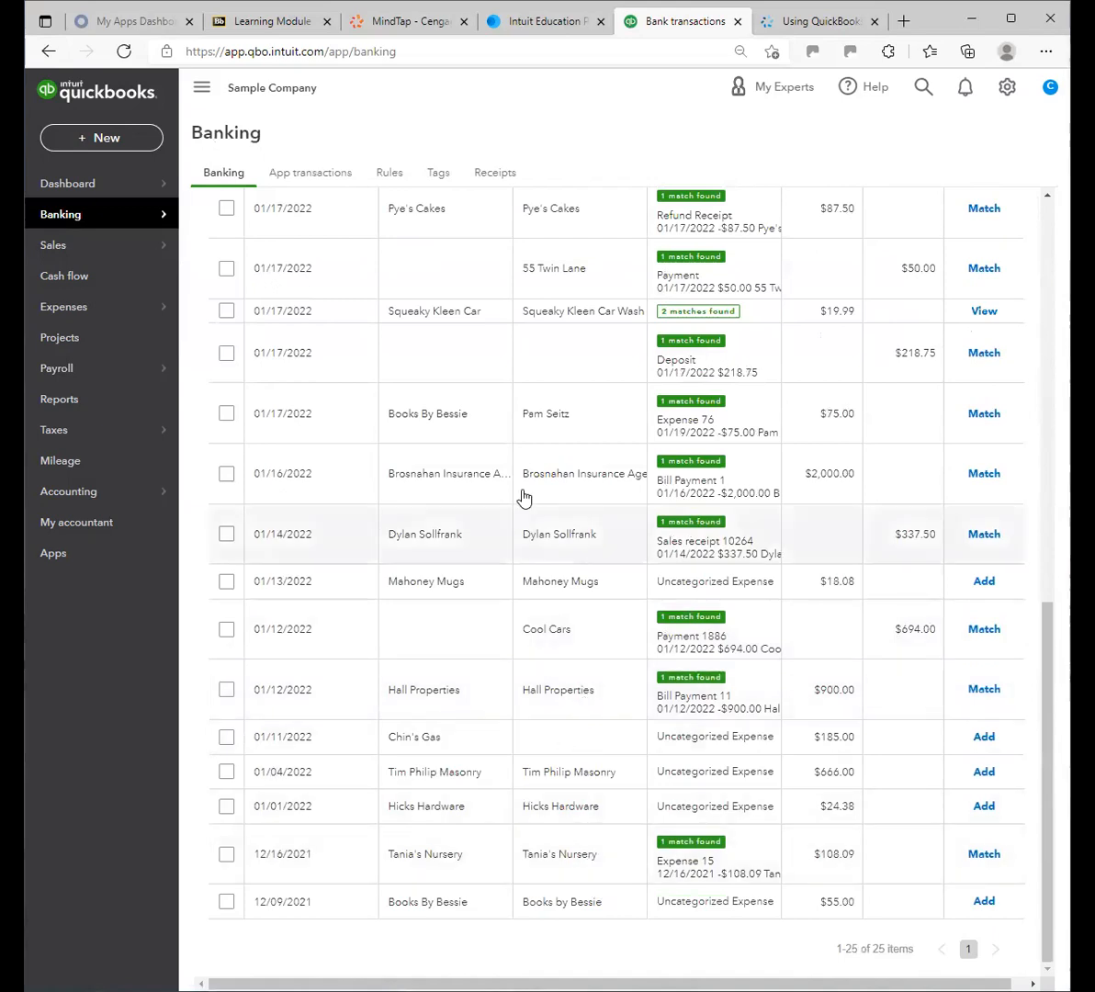
scroll(521, 497, up, 10)
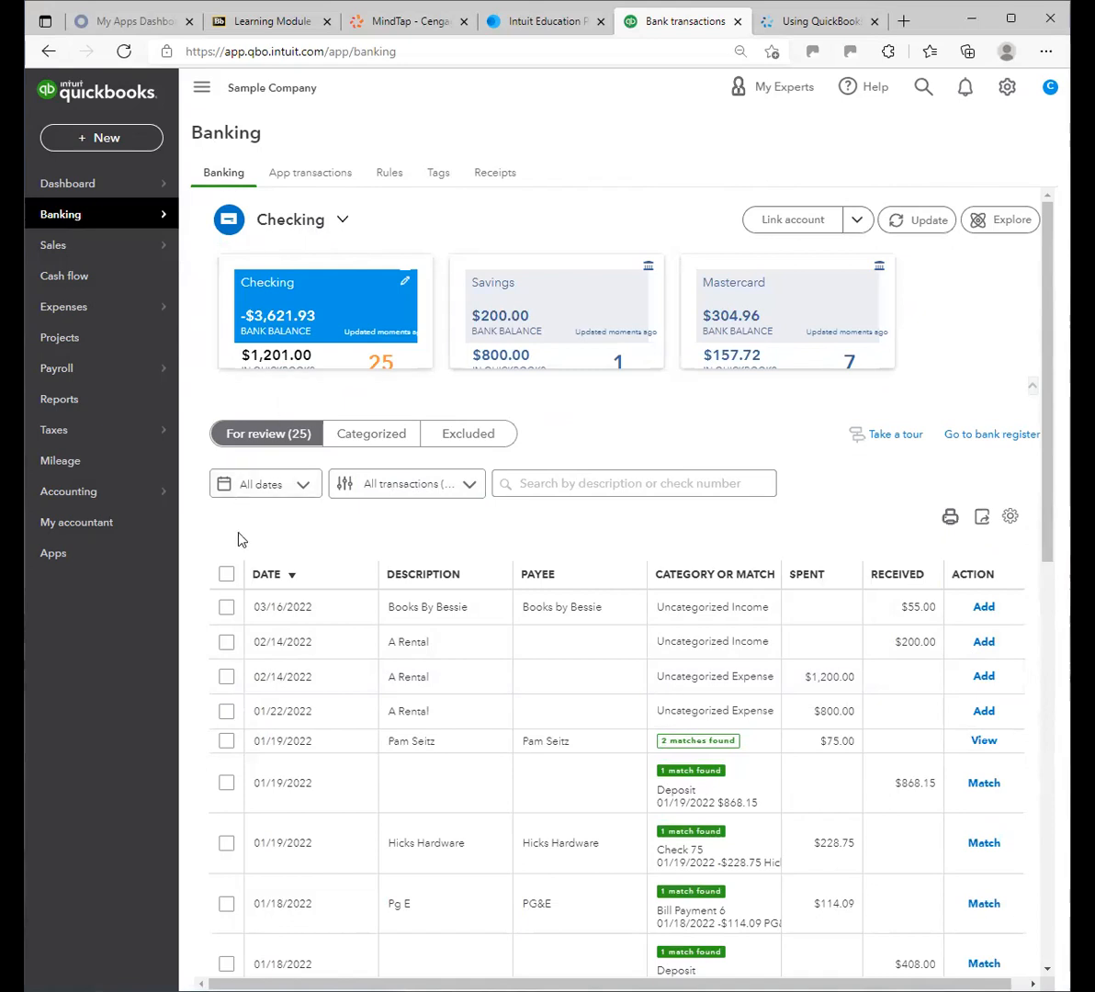
scroll(301, 551, down, 2)
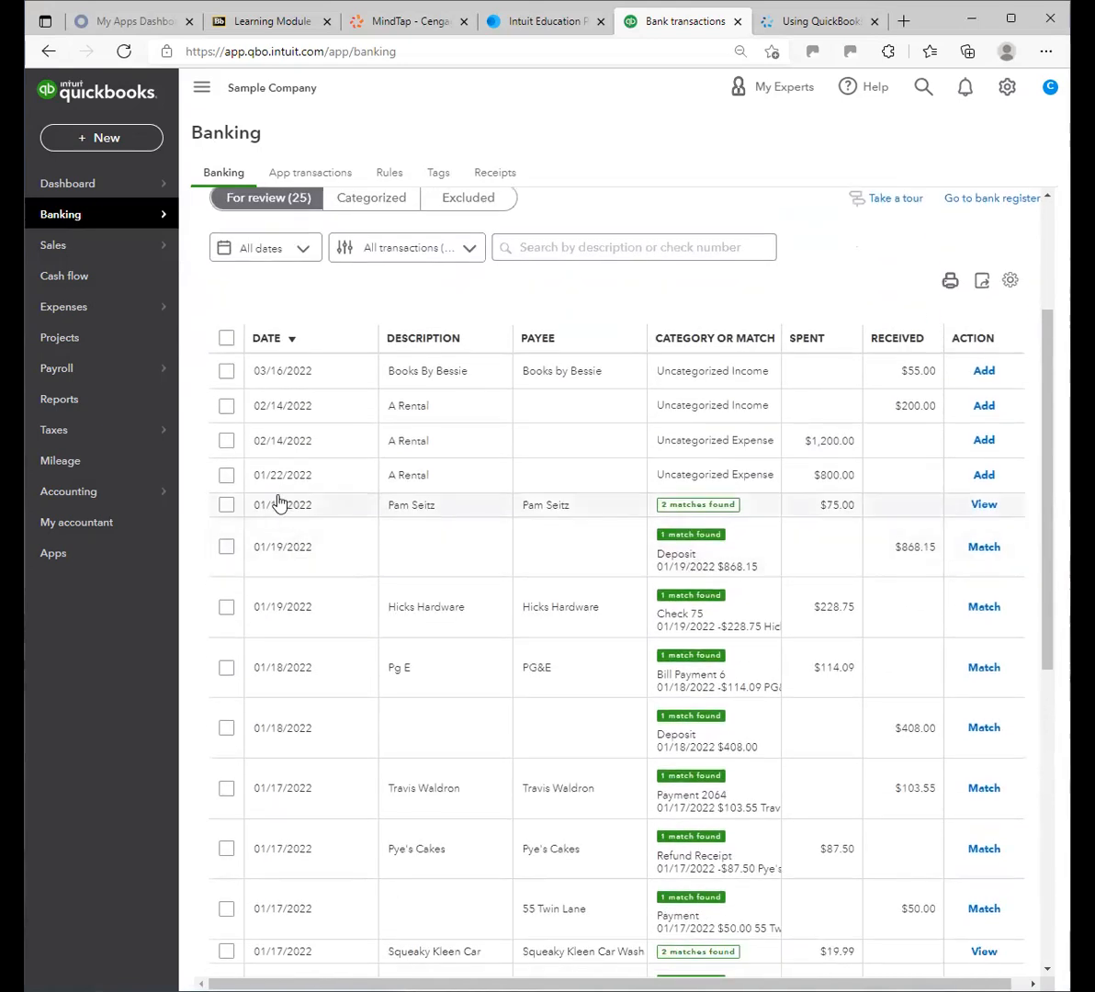
scroll(281, 501, up, 1)
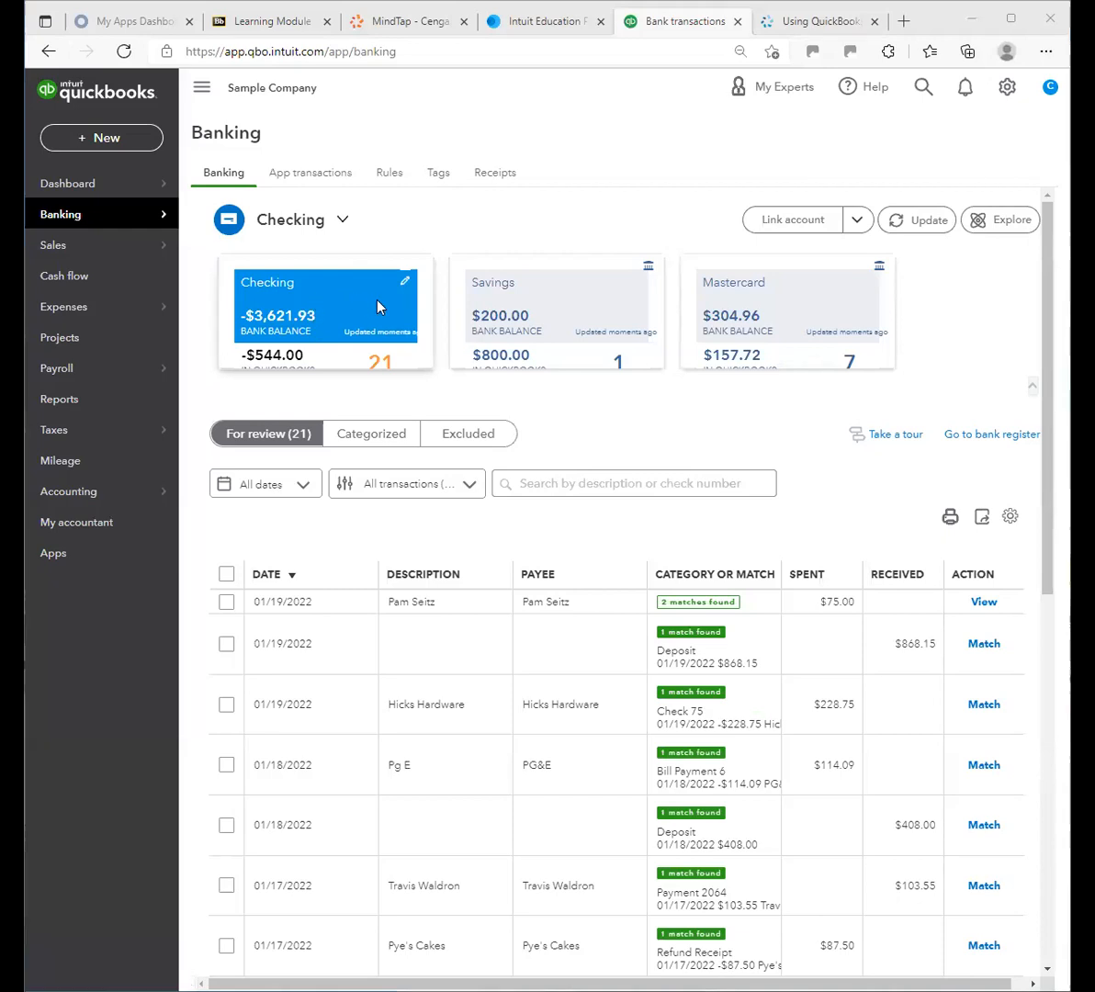
View the bank transactions of the Mastercard and Savings accounts and return to the Checking account
click(311, 224)
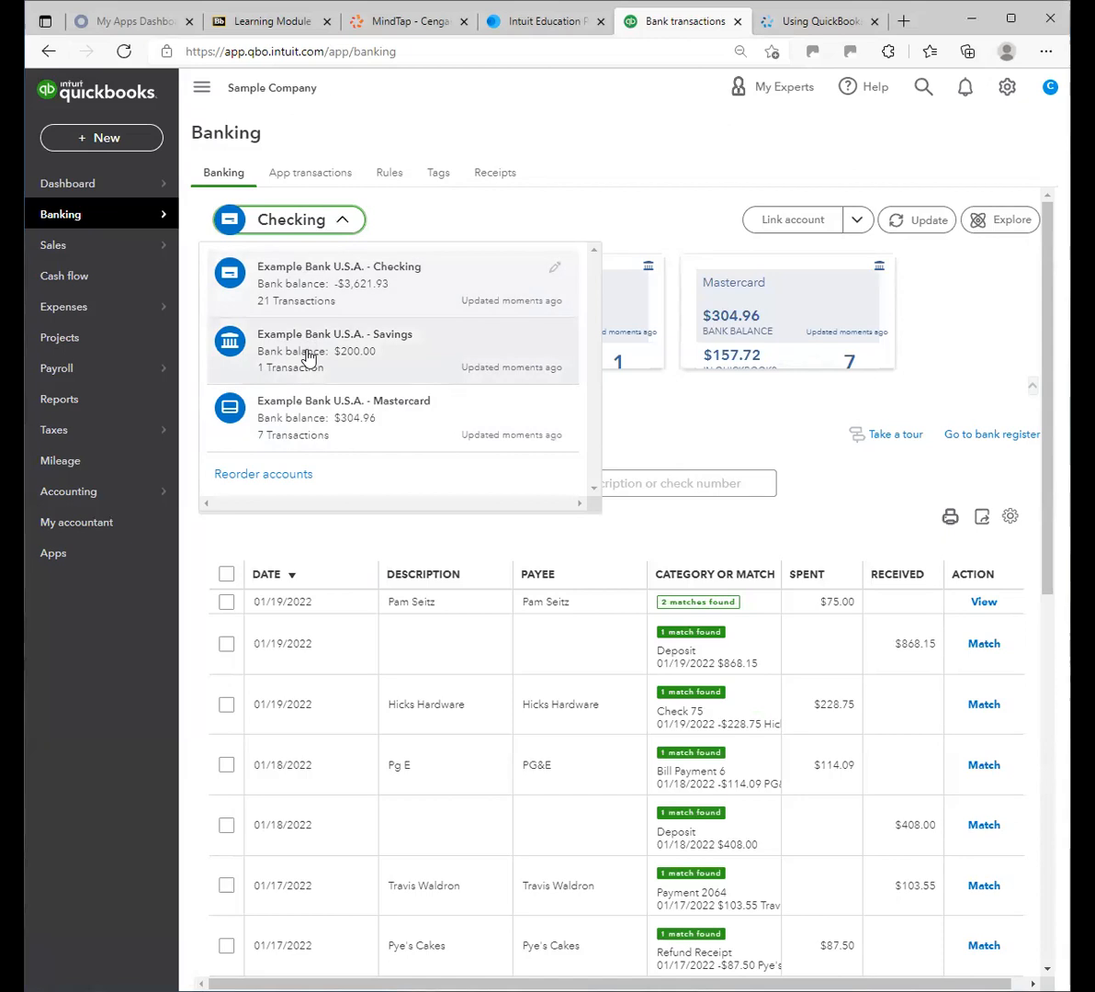
click(312, 415)
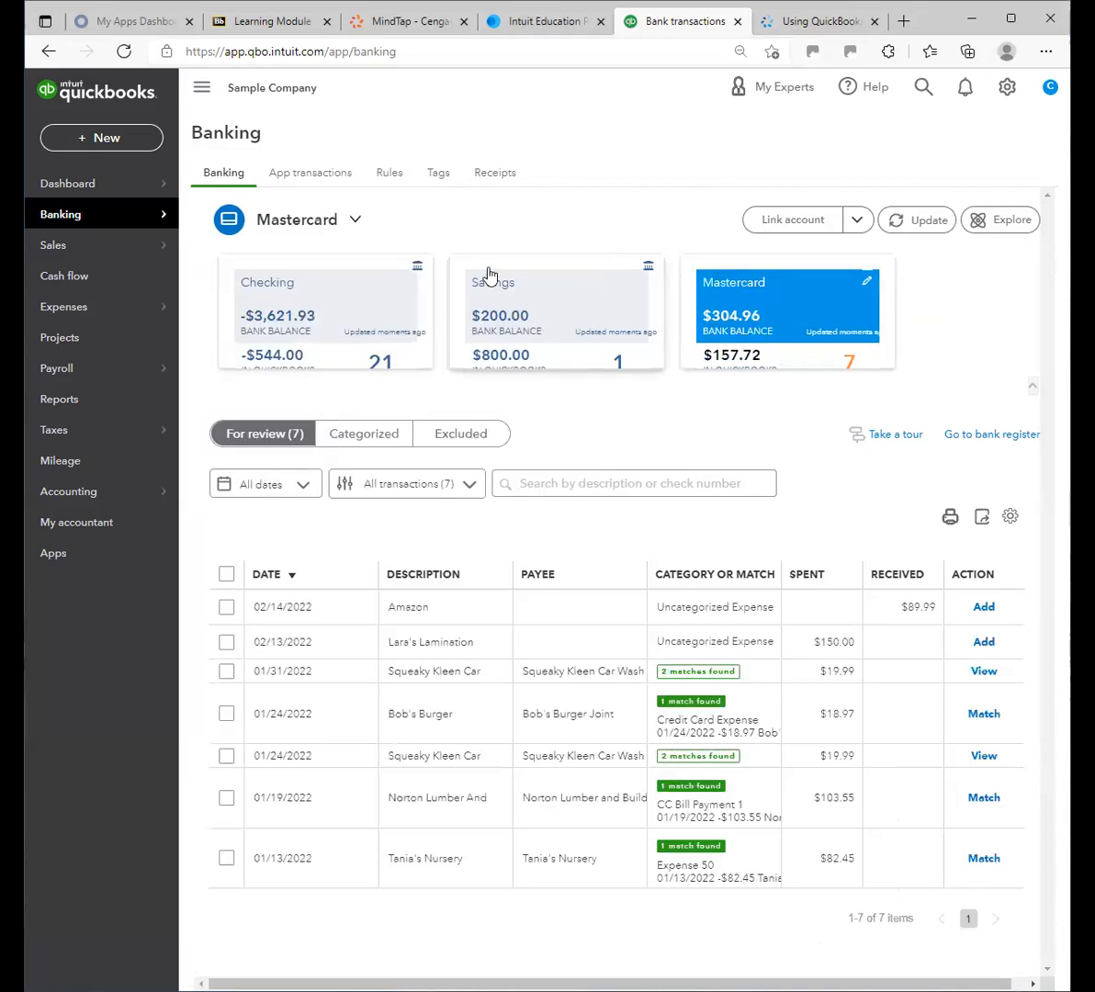
click(312, 223)
click(414, 196)
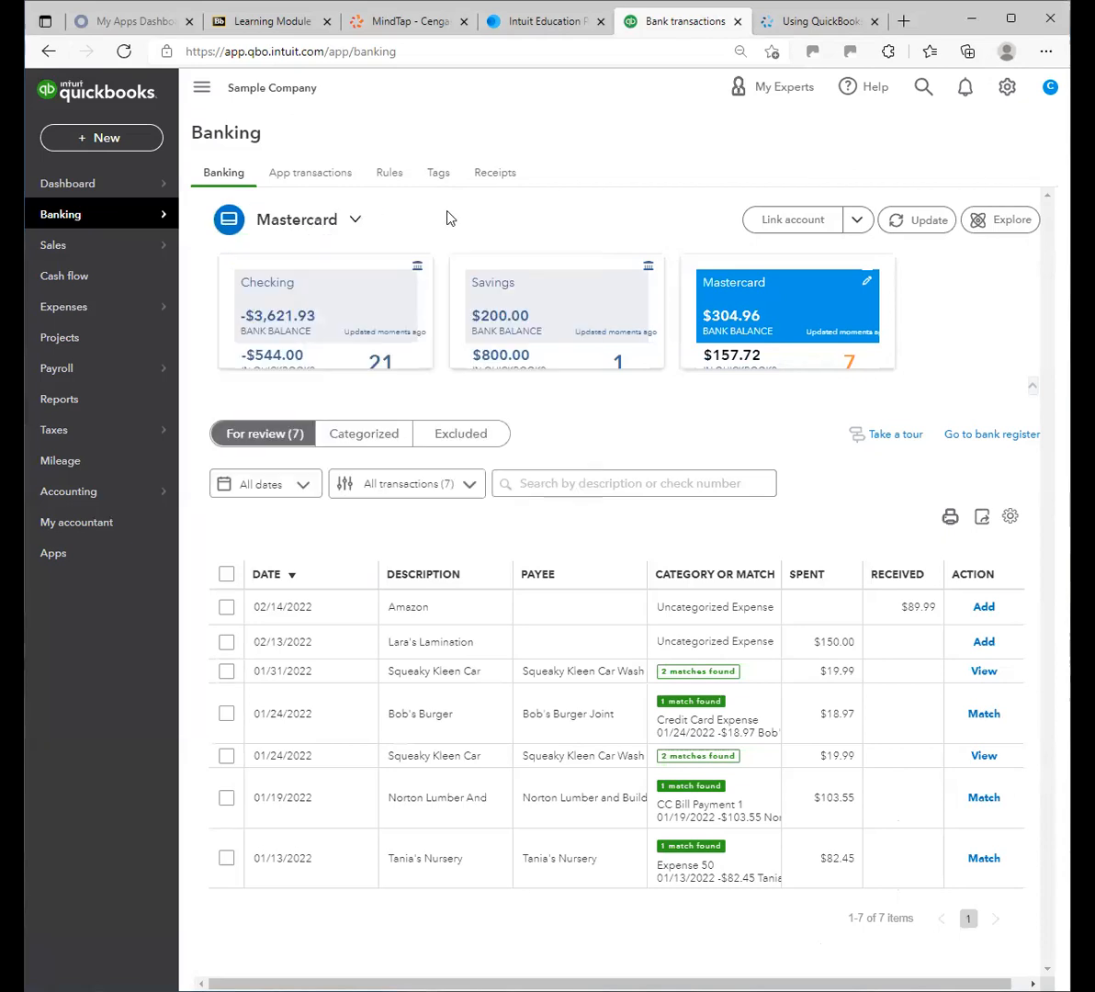
click(515, 288)
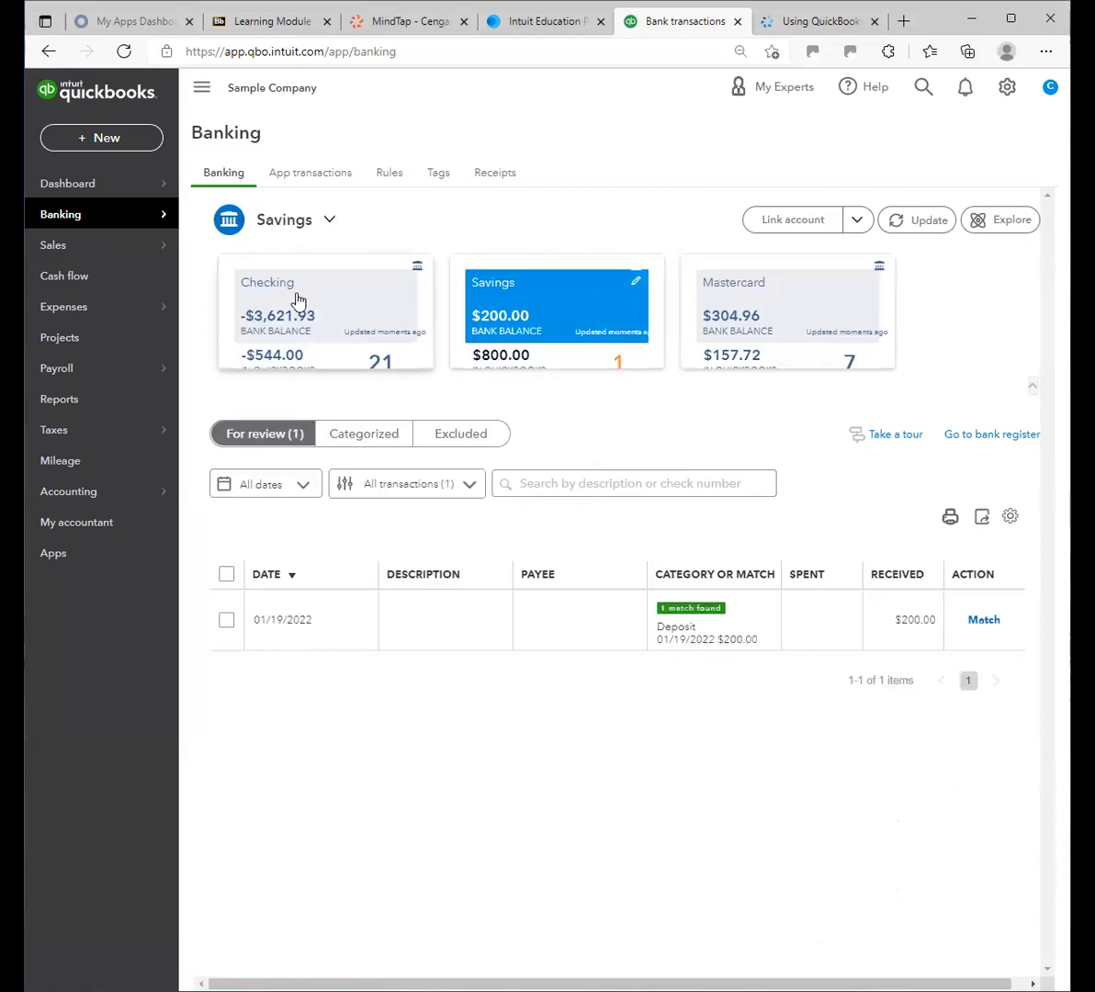
click(294, 299)
click(496, 312)
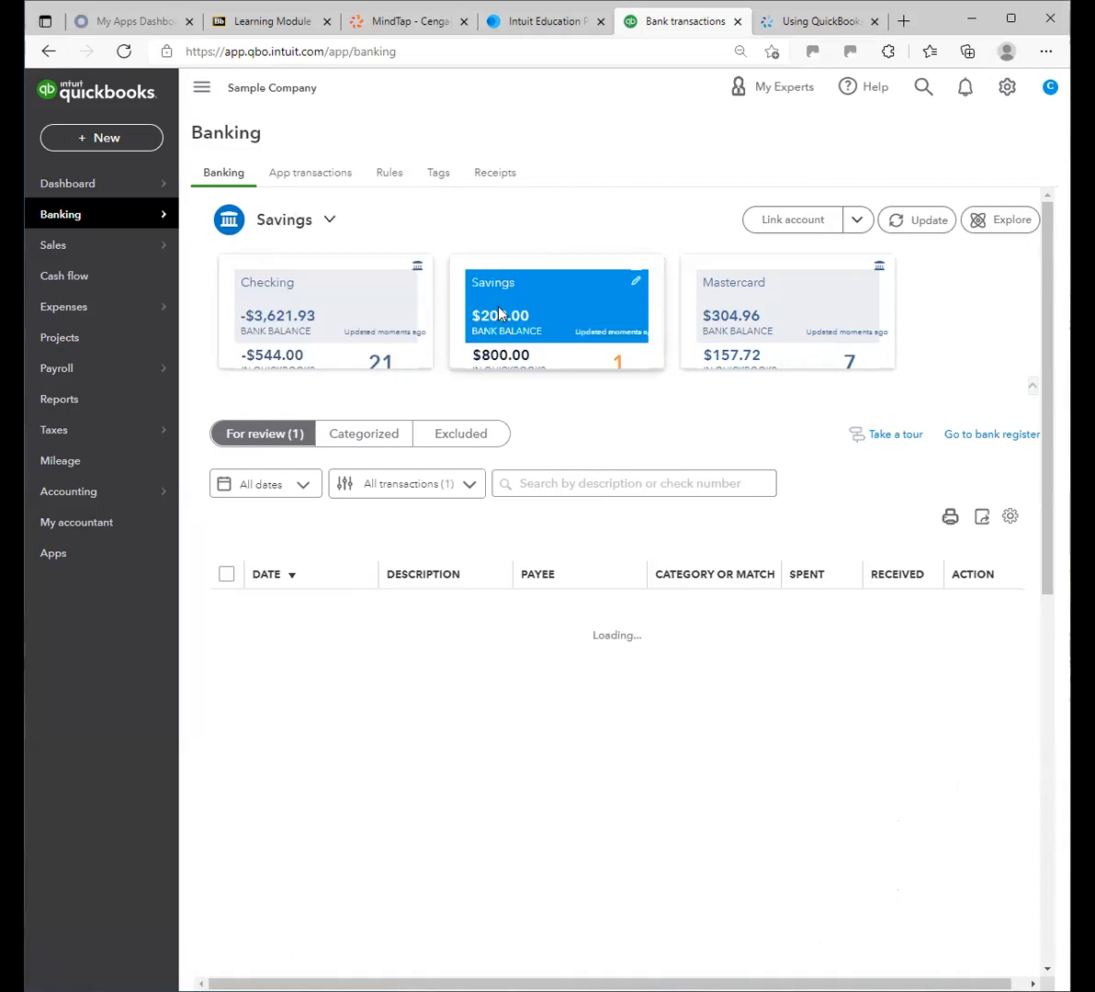
click(714, 336)
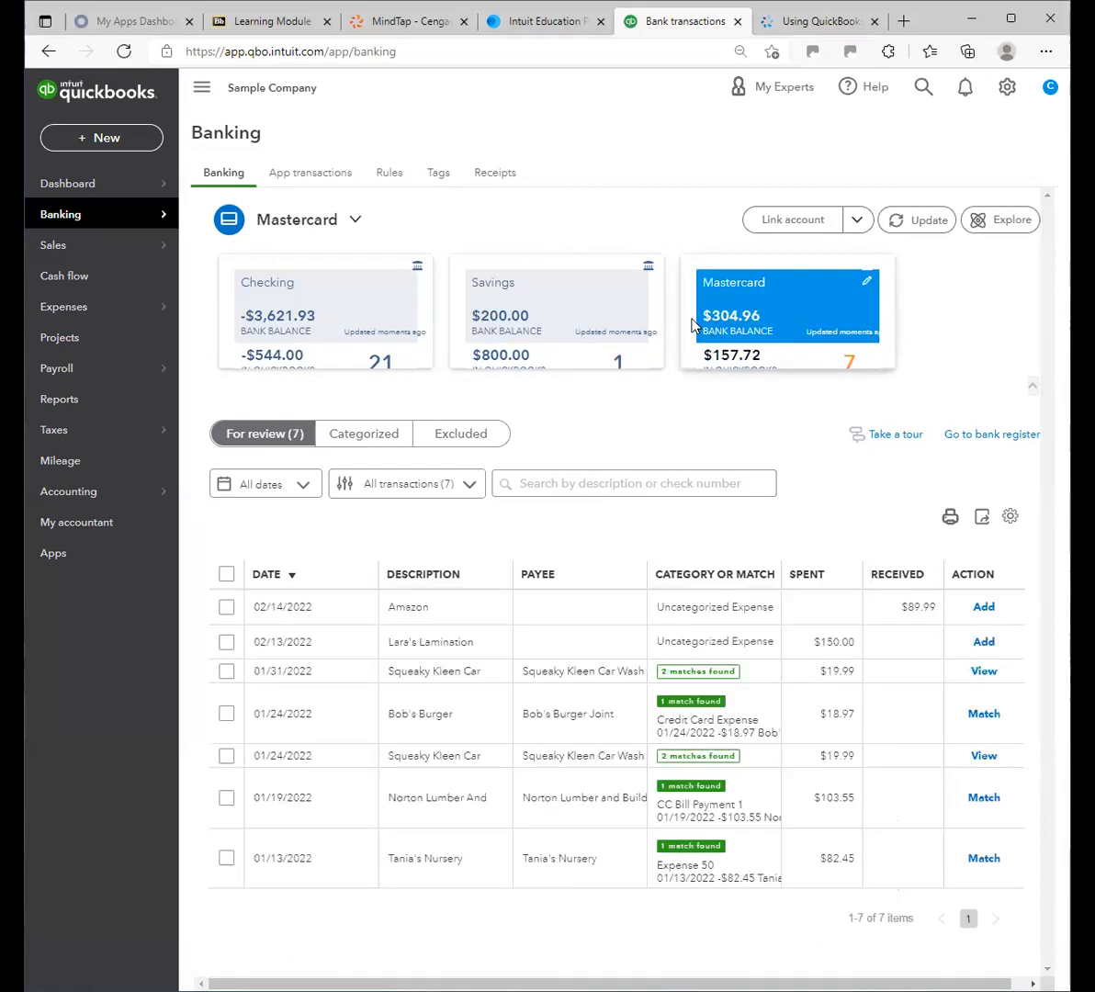
click(539, 319)
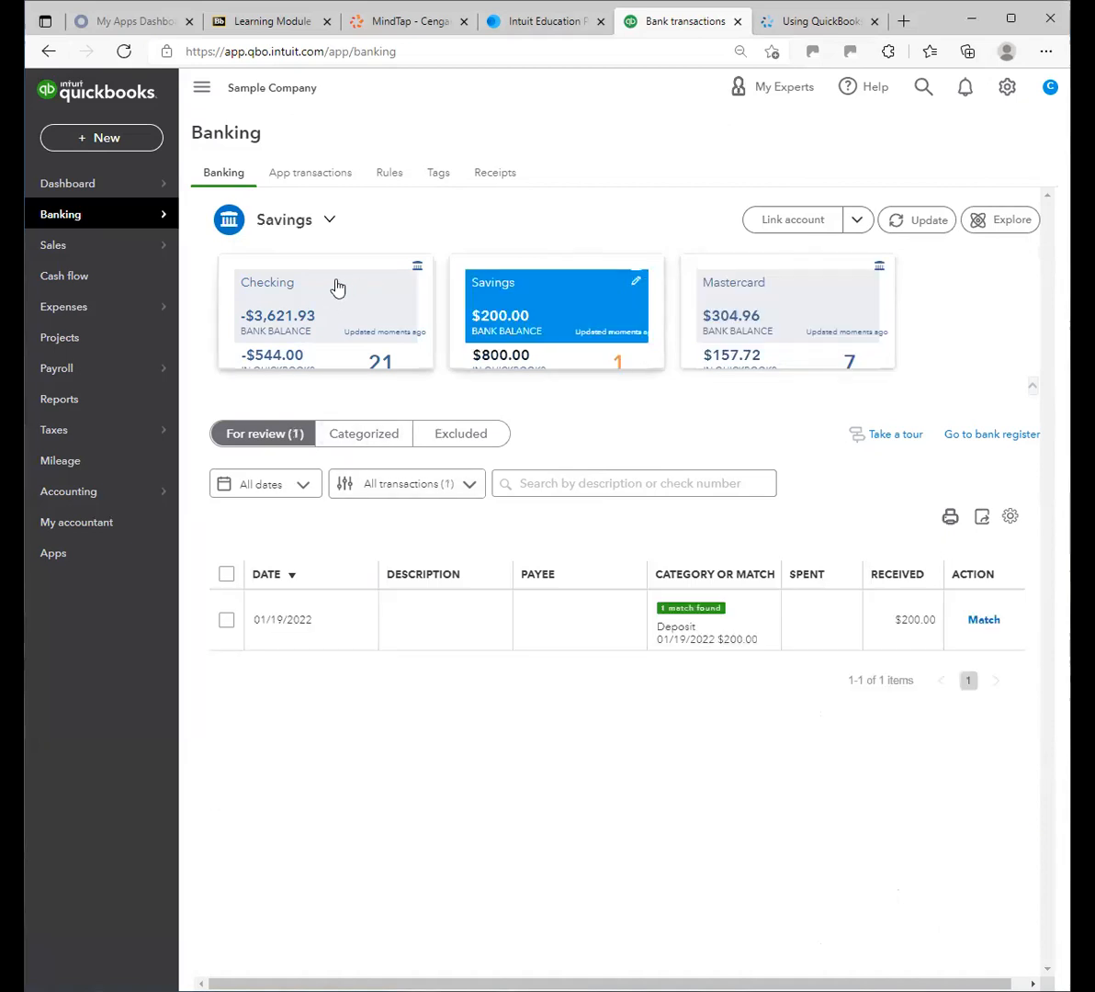
click(331, 301)
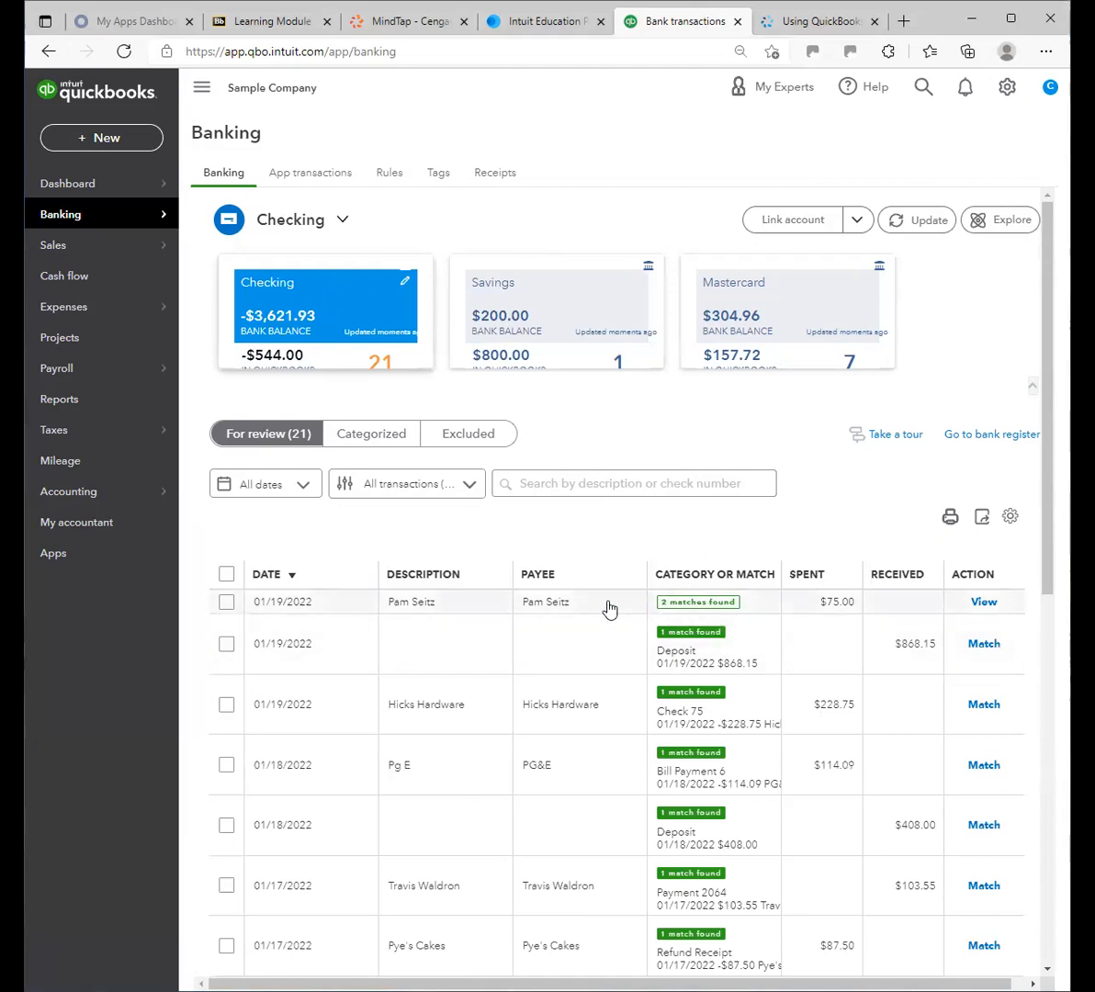
Examine Checking's transactions for review, view its categorized and excluded ones, and return to the For review list
scroll(606, 602, down, 8)
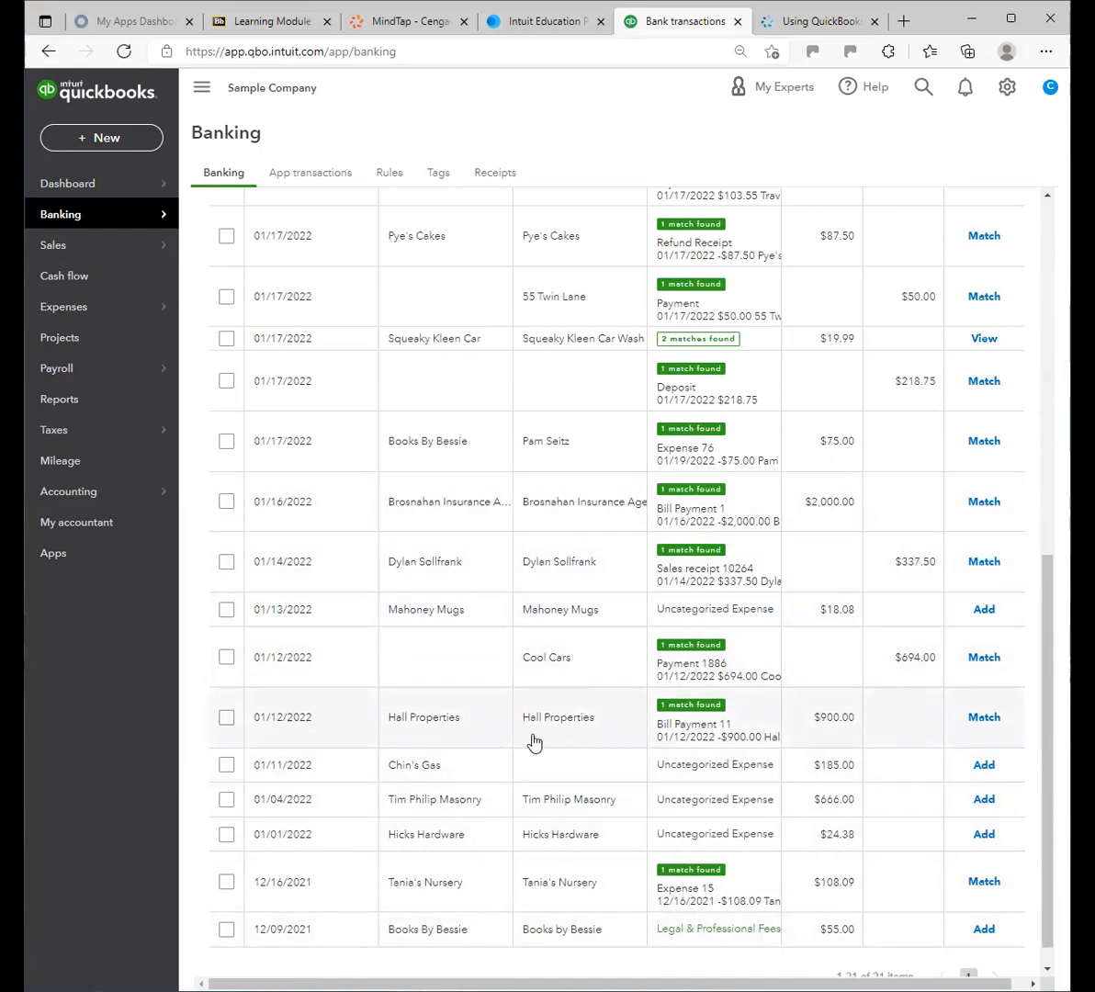
scroll(586, 716, up, 1)
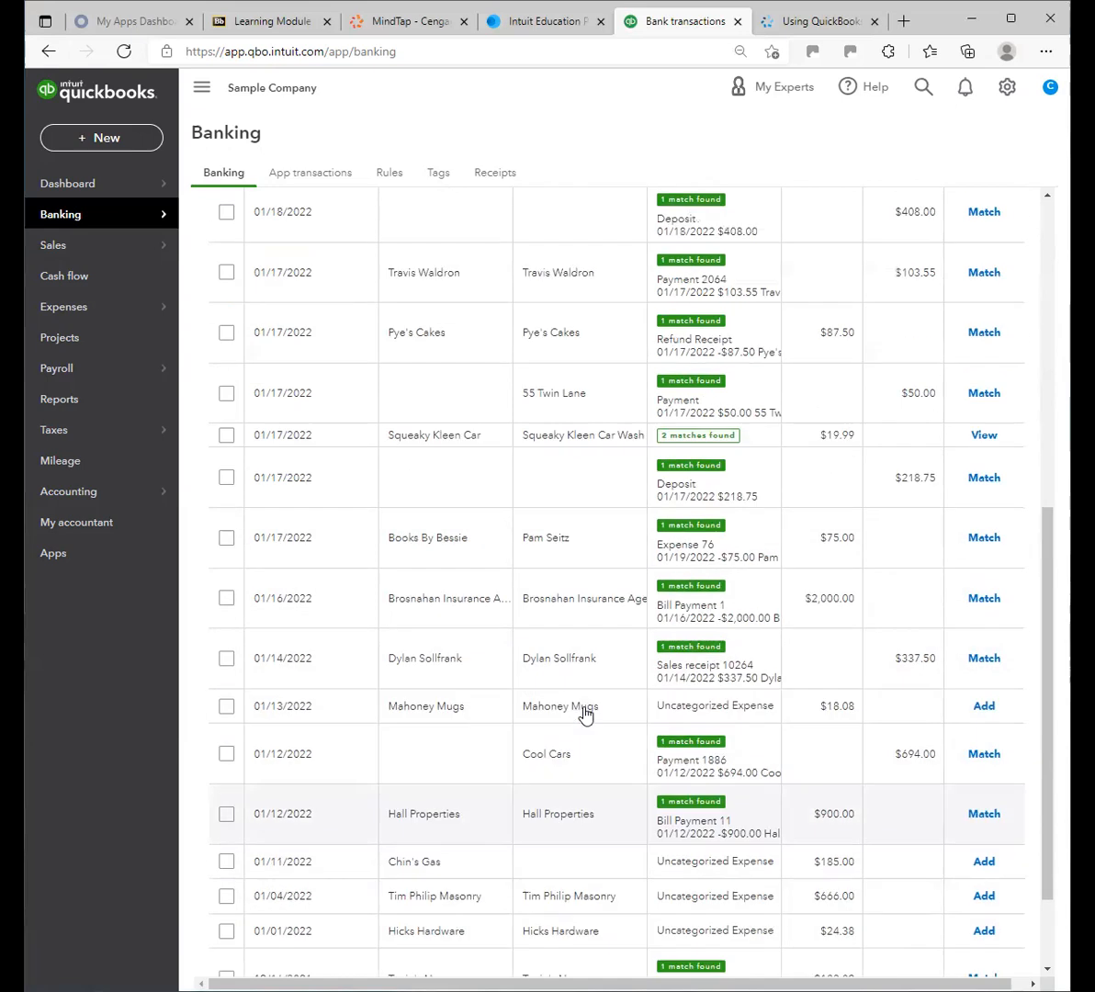
scroll(587, 715, up, 5)
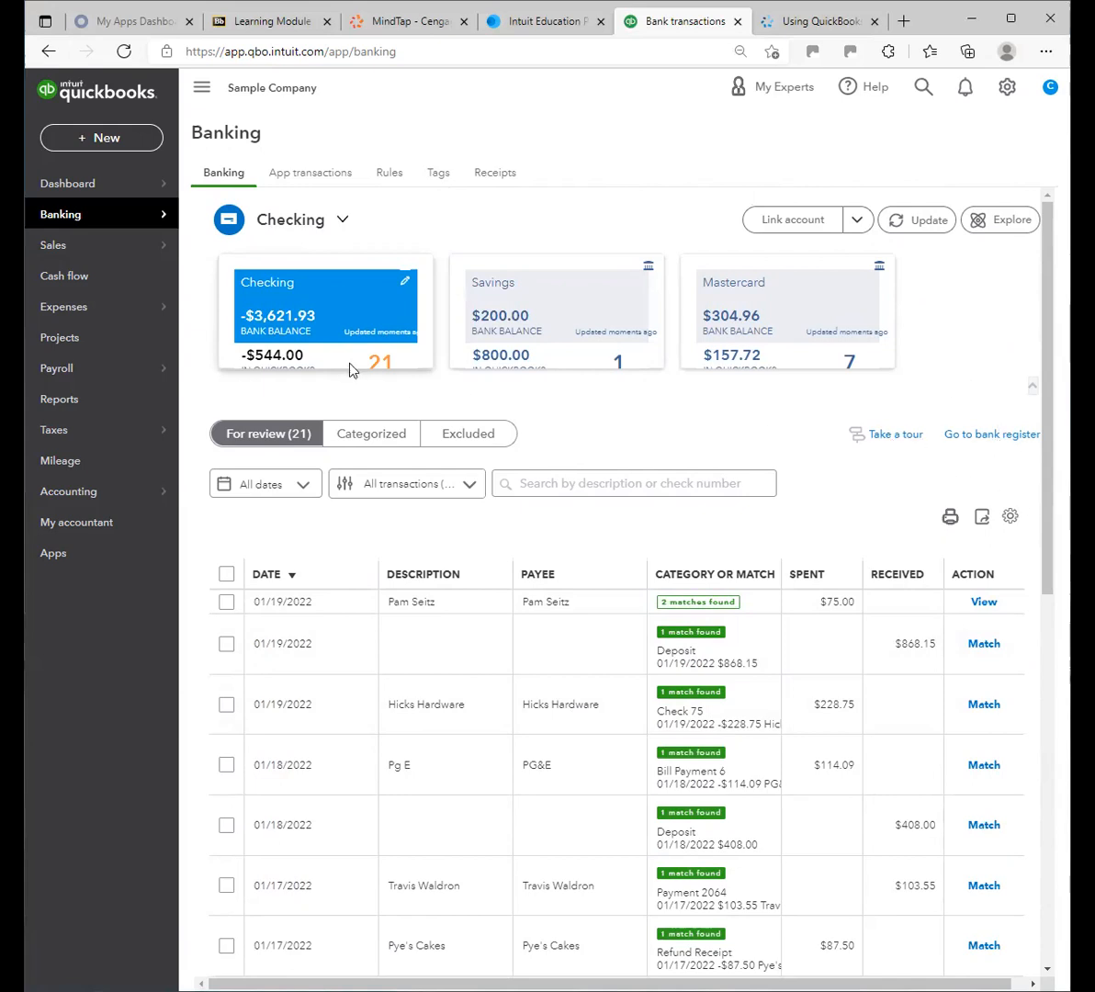
scroll(308, 650, down, 8)
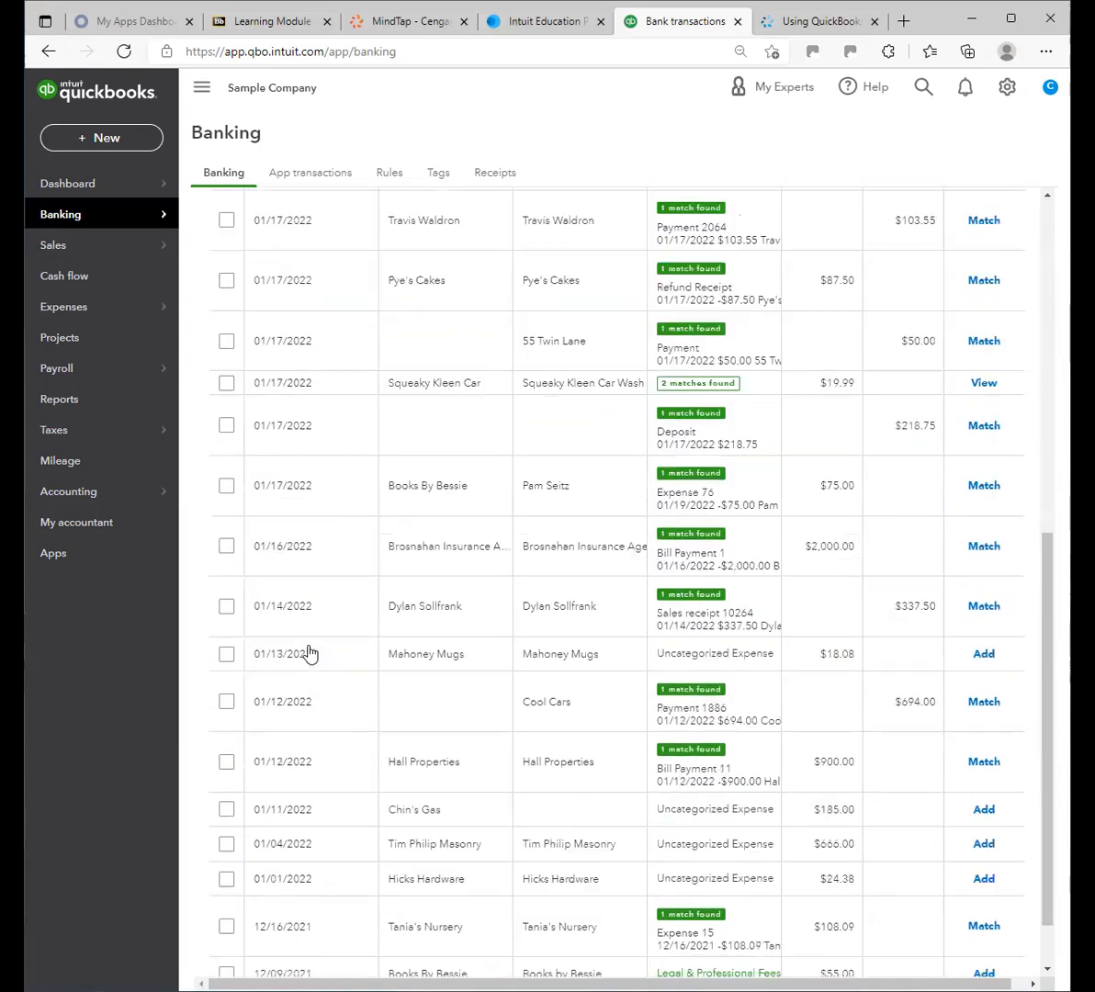
scroll(308, 653, up, 8)
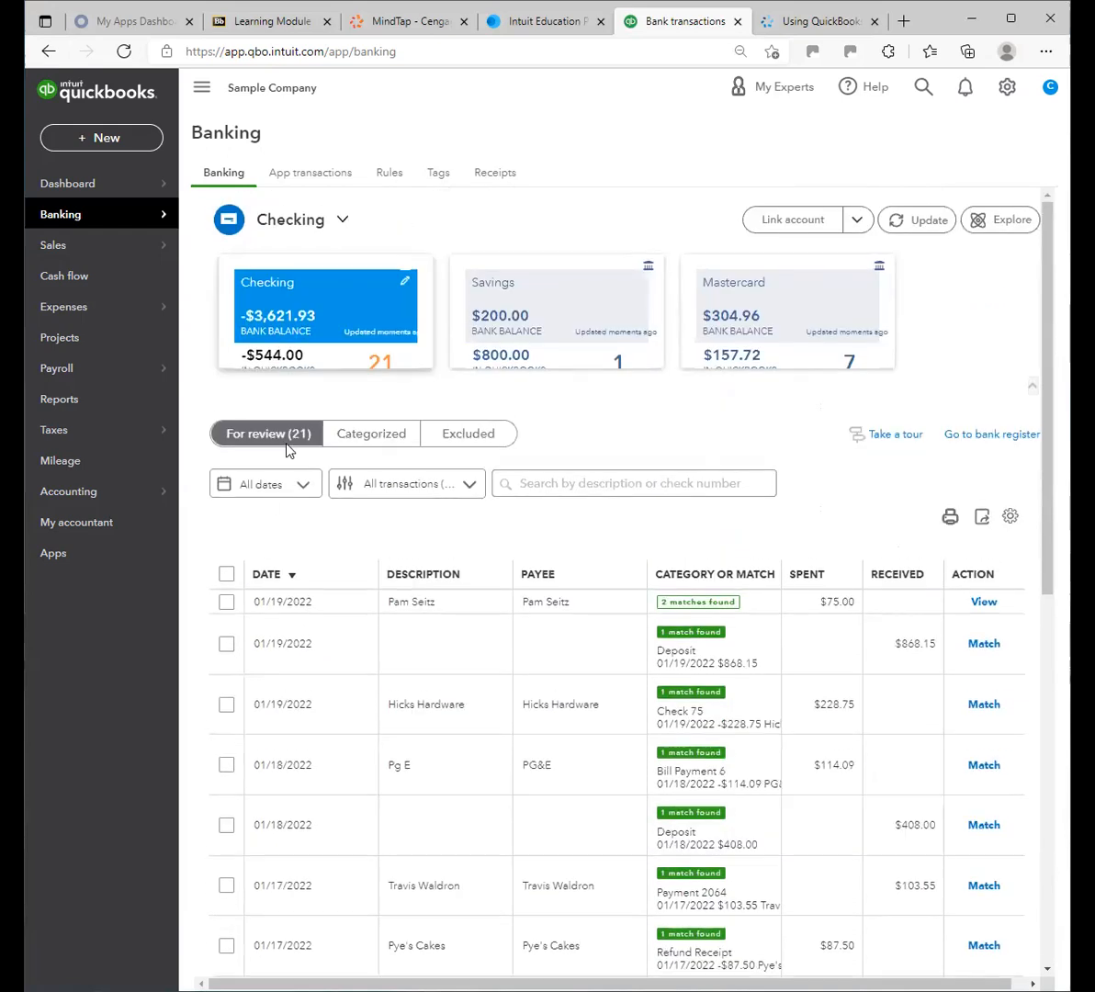
click(369, 437)
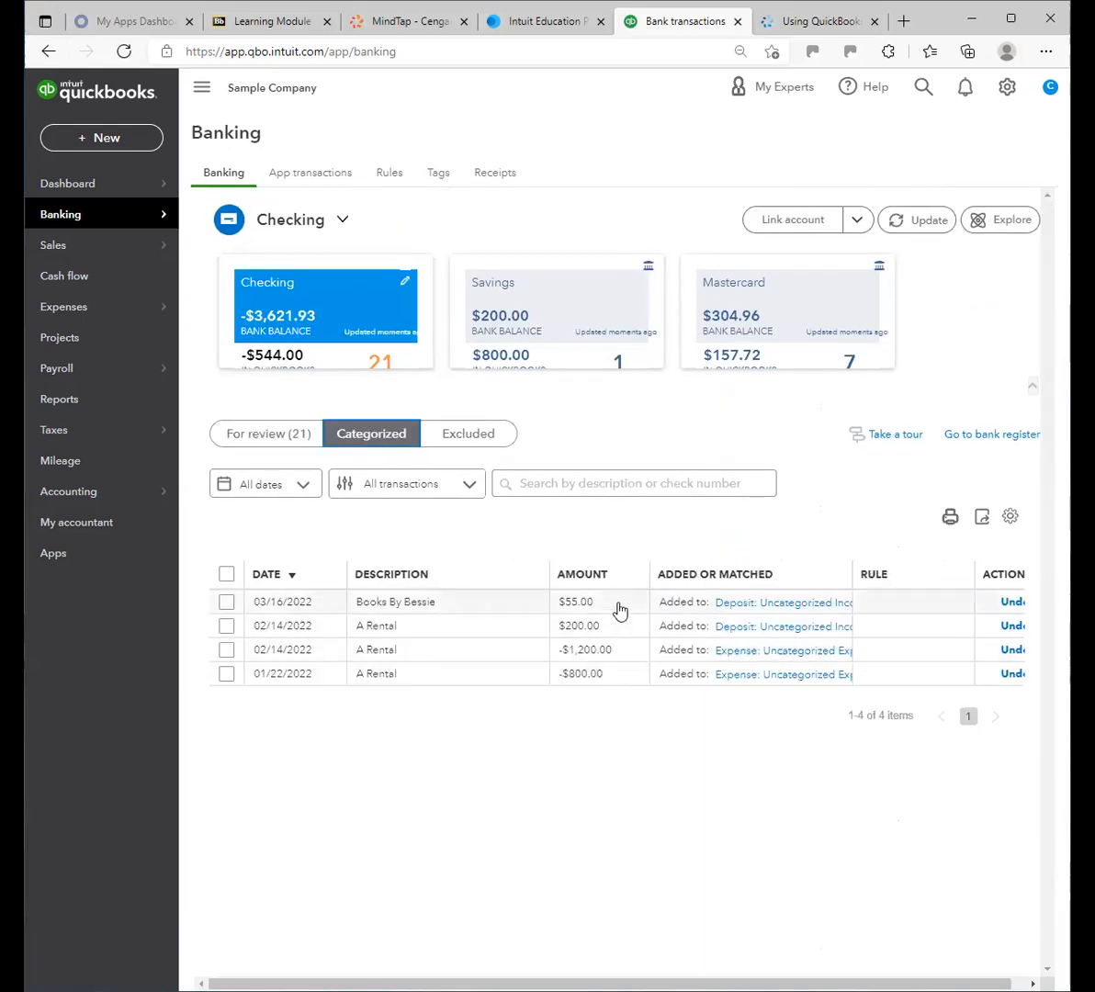
click(454, 435)
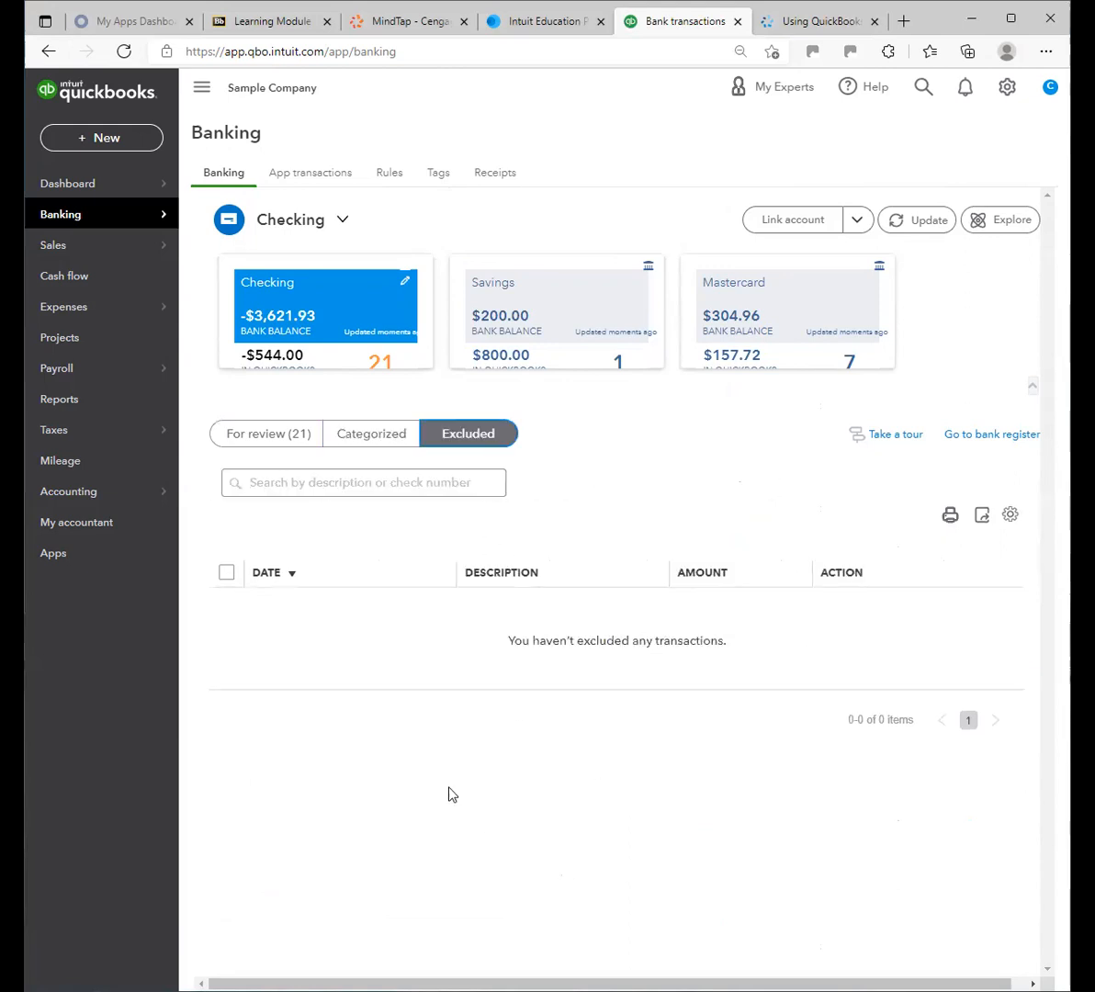
click(369, 446)
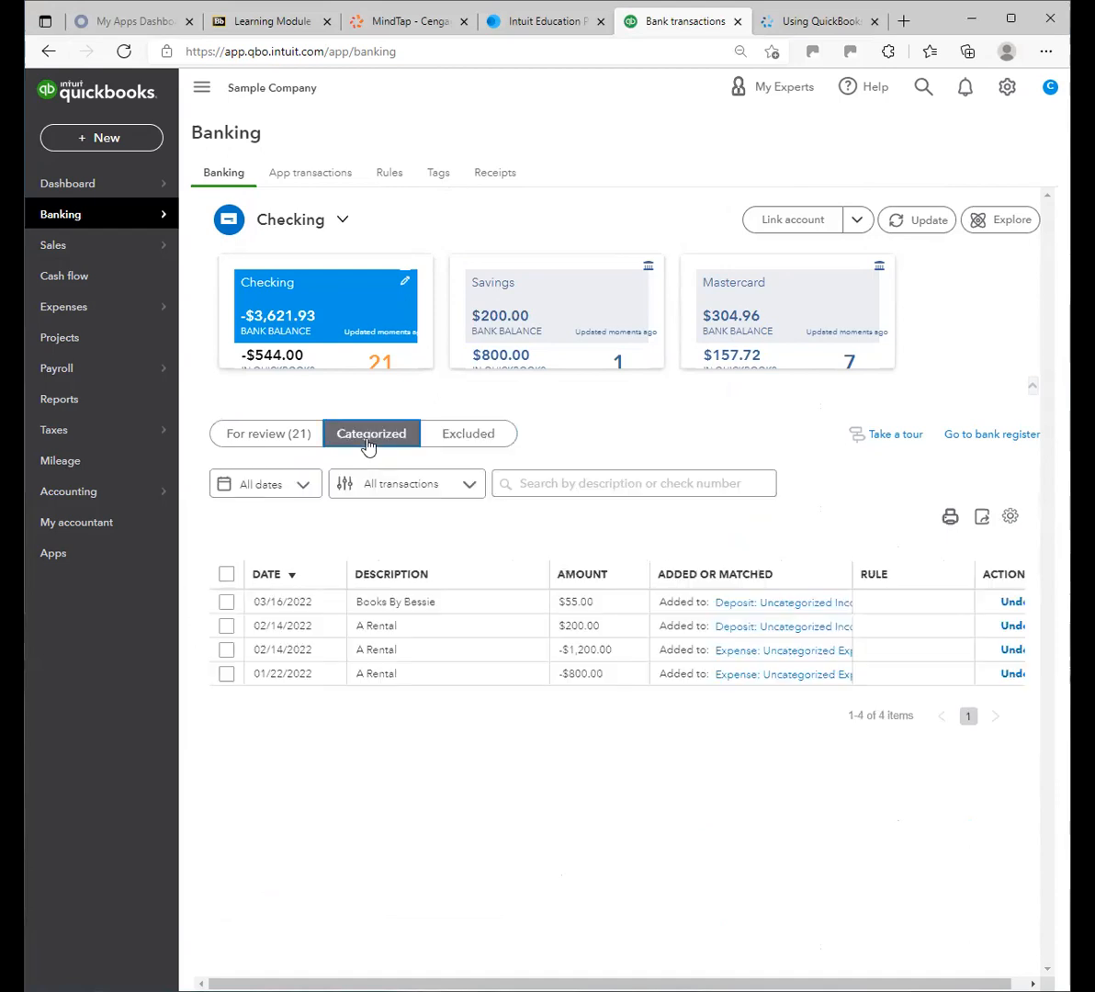
click(240, 436)
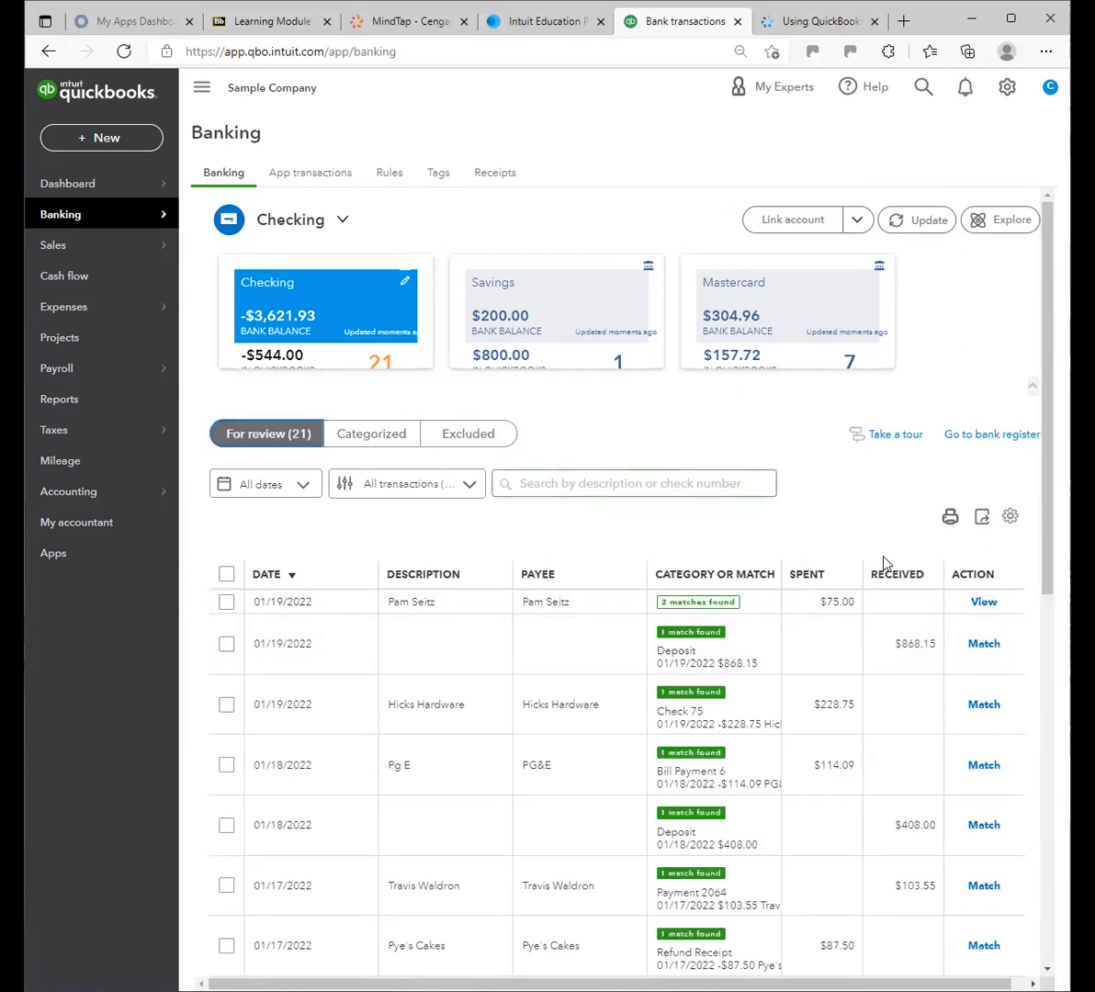
Open the Checking bank register, dismiss the Register basics introduction and look through the recorded transactions
click(993, 436)
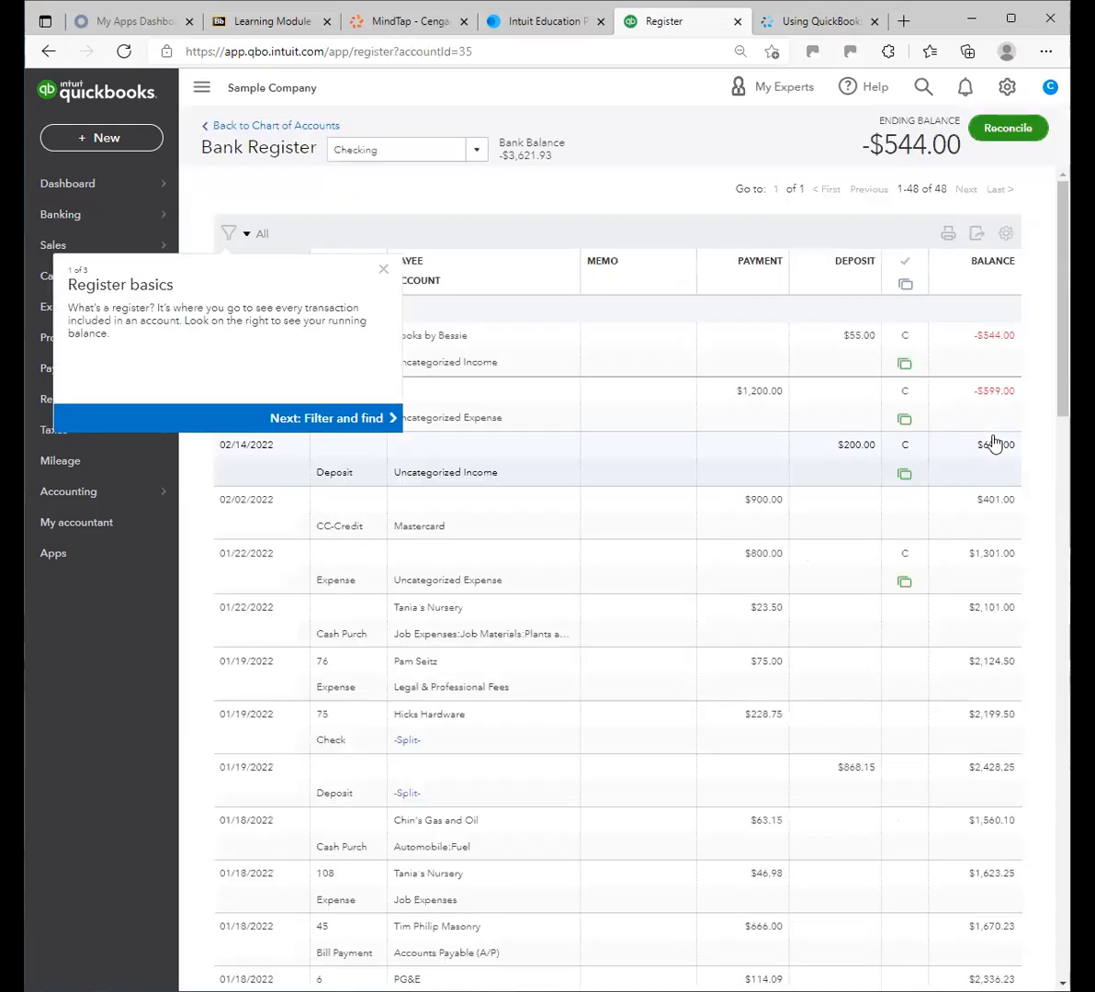
click(380, 272)
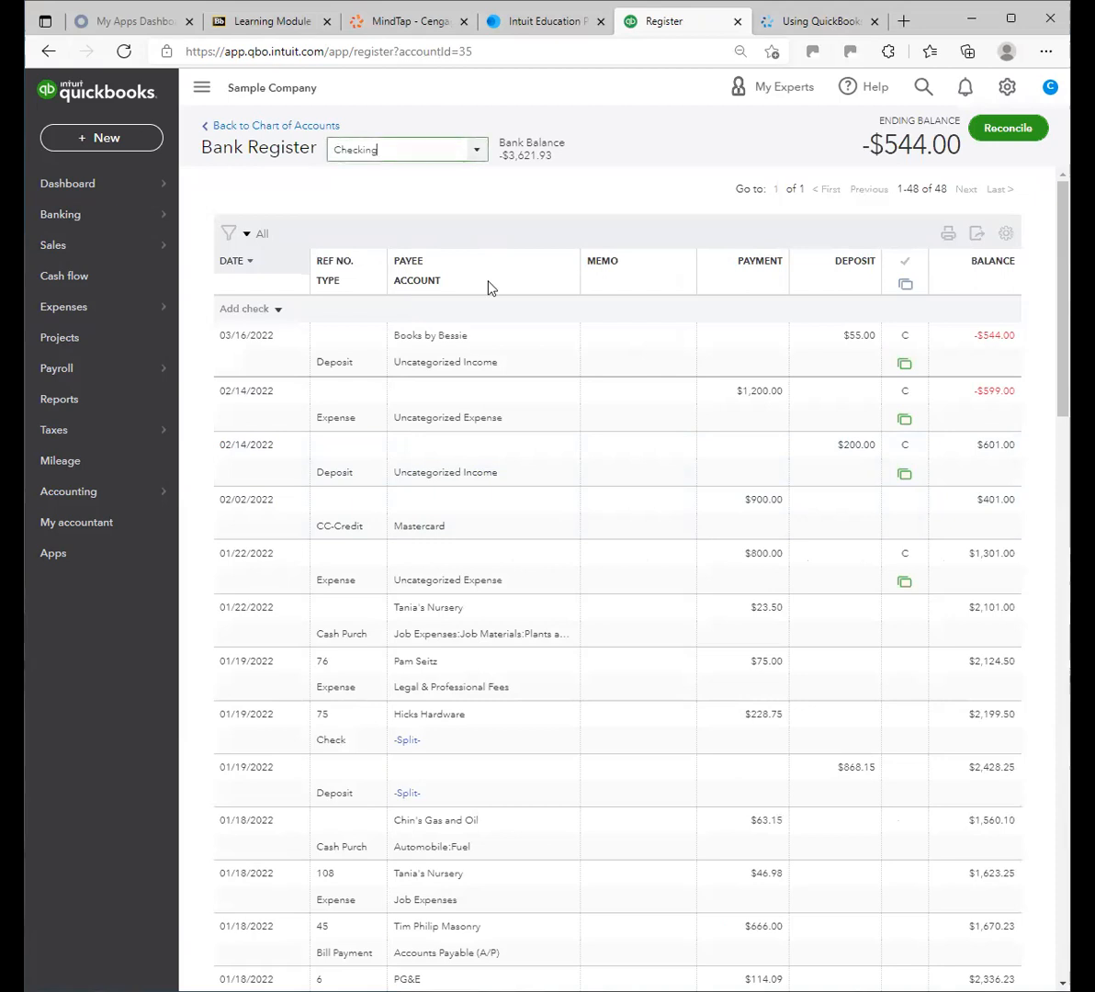
scroll(601, 669, down, 12)
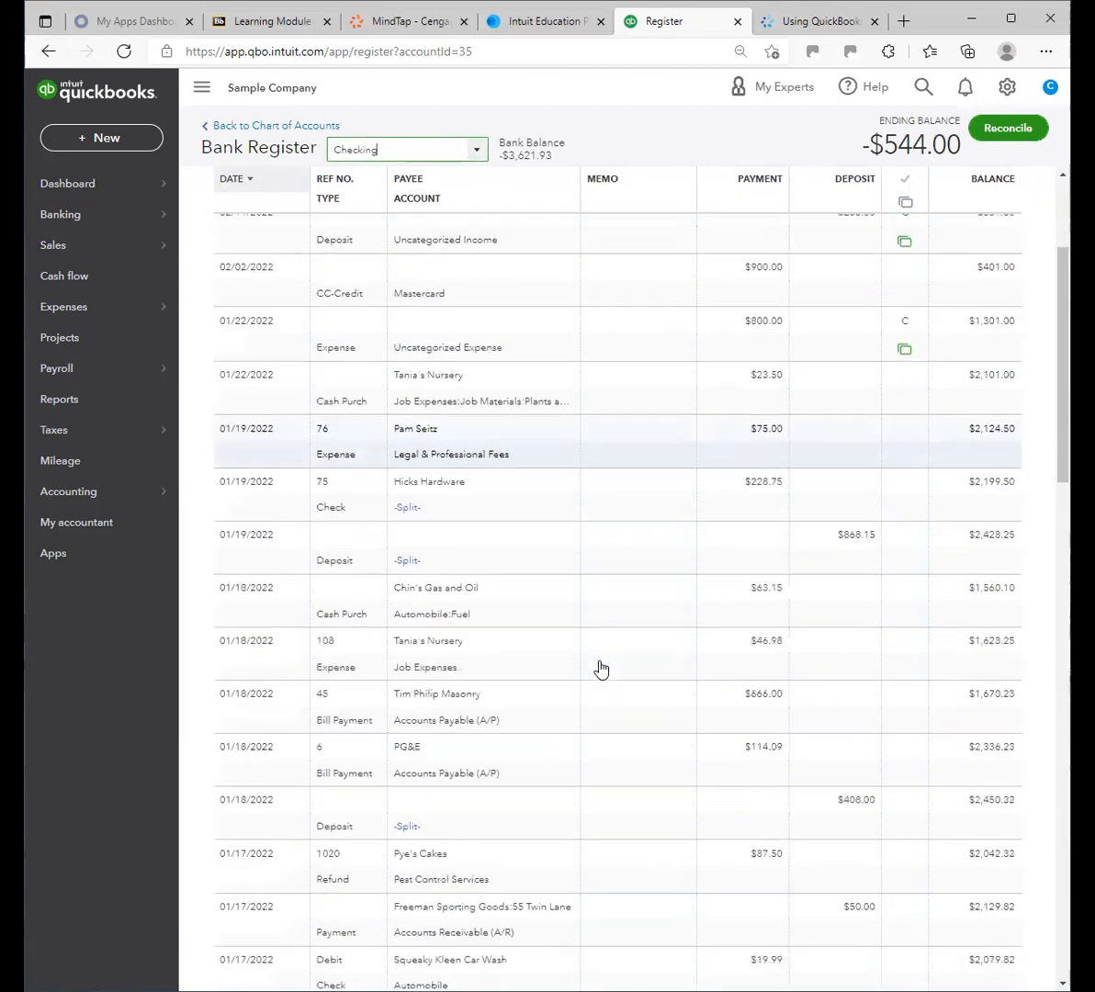
scroll(976, 882, down, 4)
scroll(979, 889, up, 15)
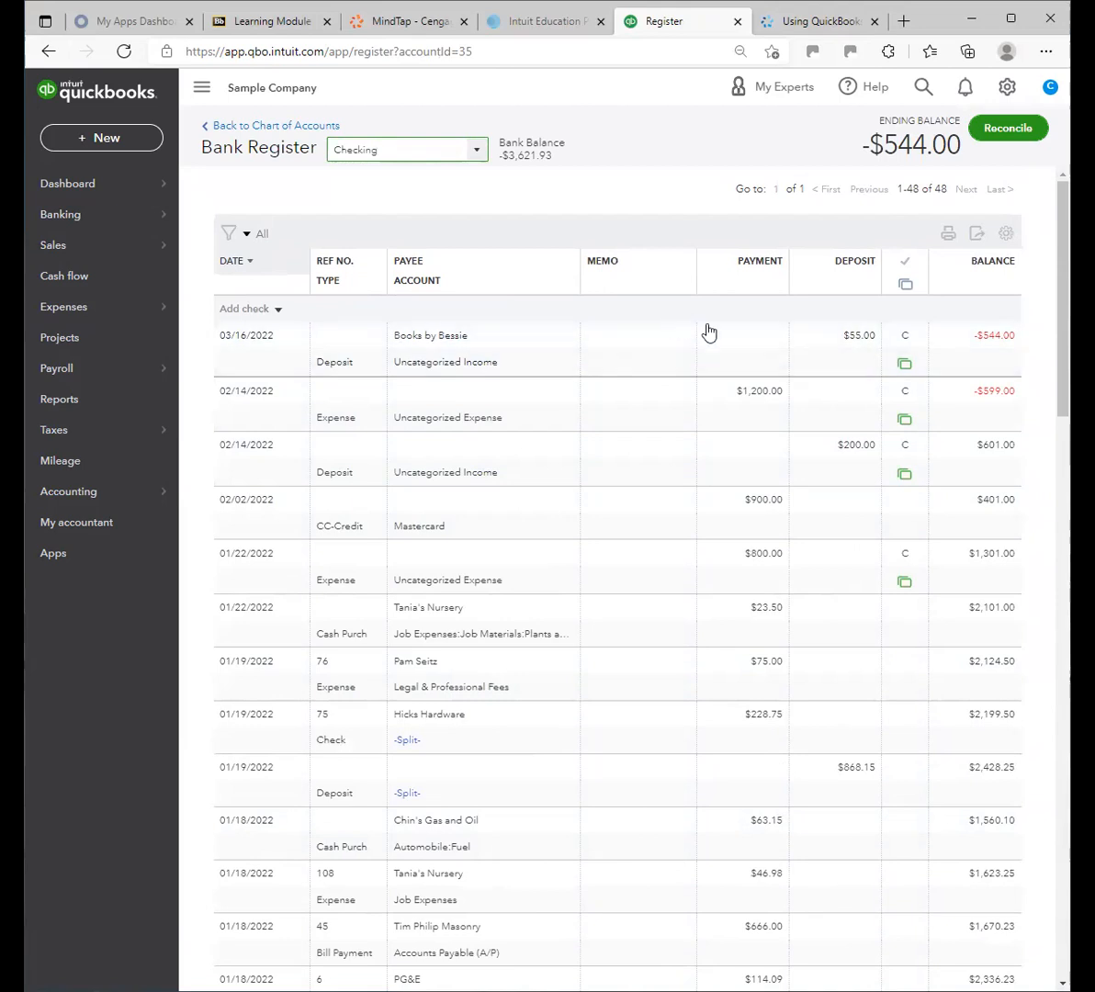
scroll(780, 517, down, 3)
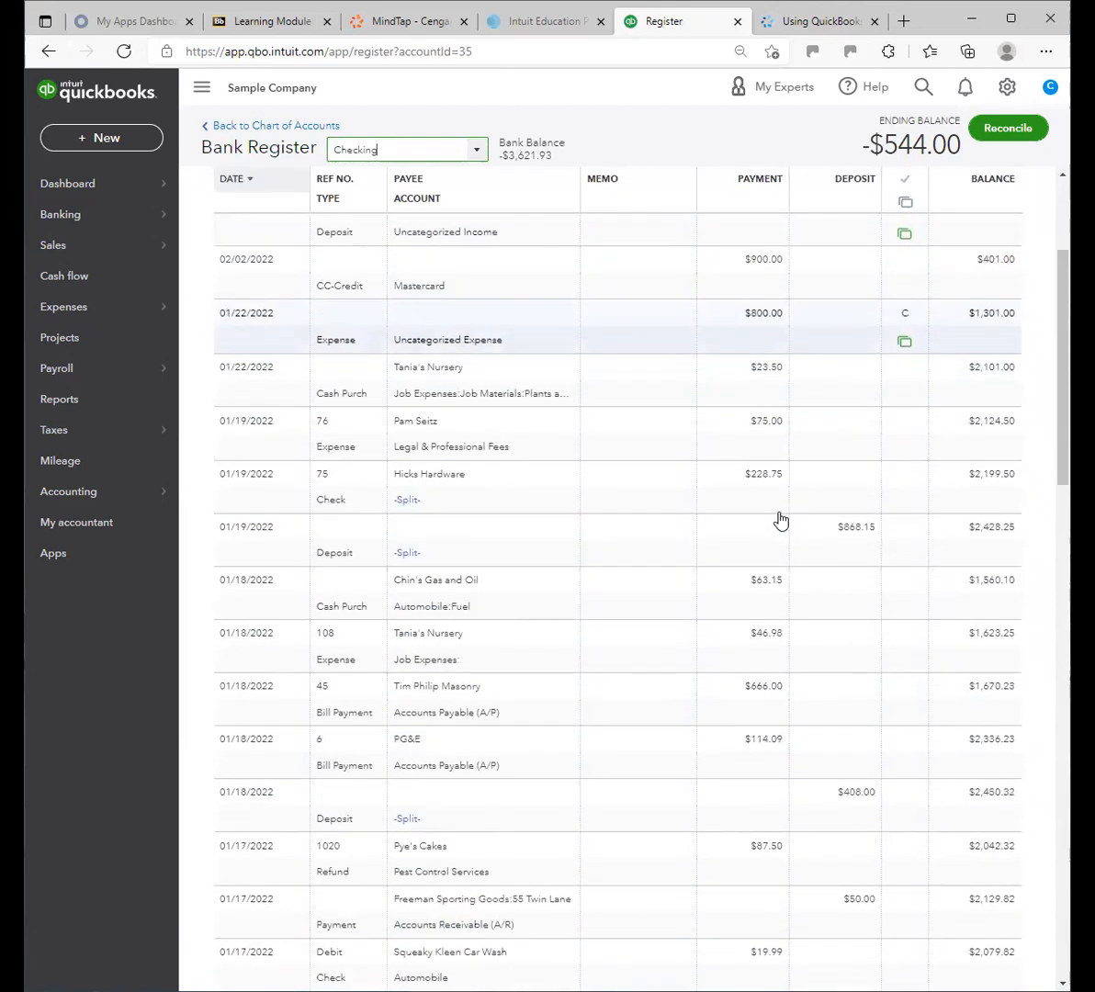
scroll(777, 519, down, 6)
scroll(777, 518, up, 9)
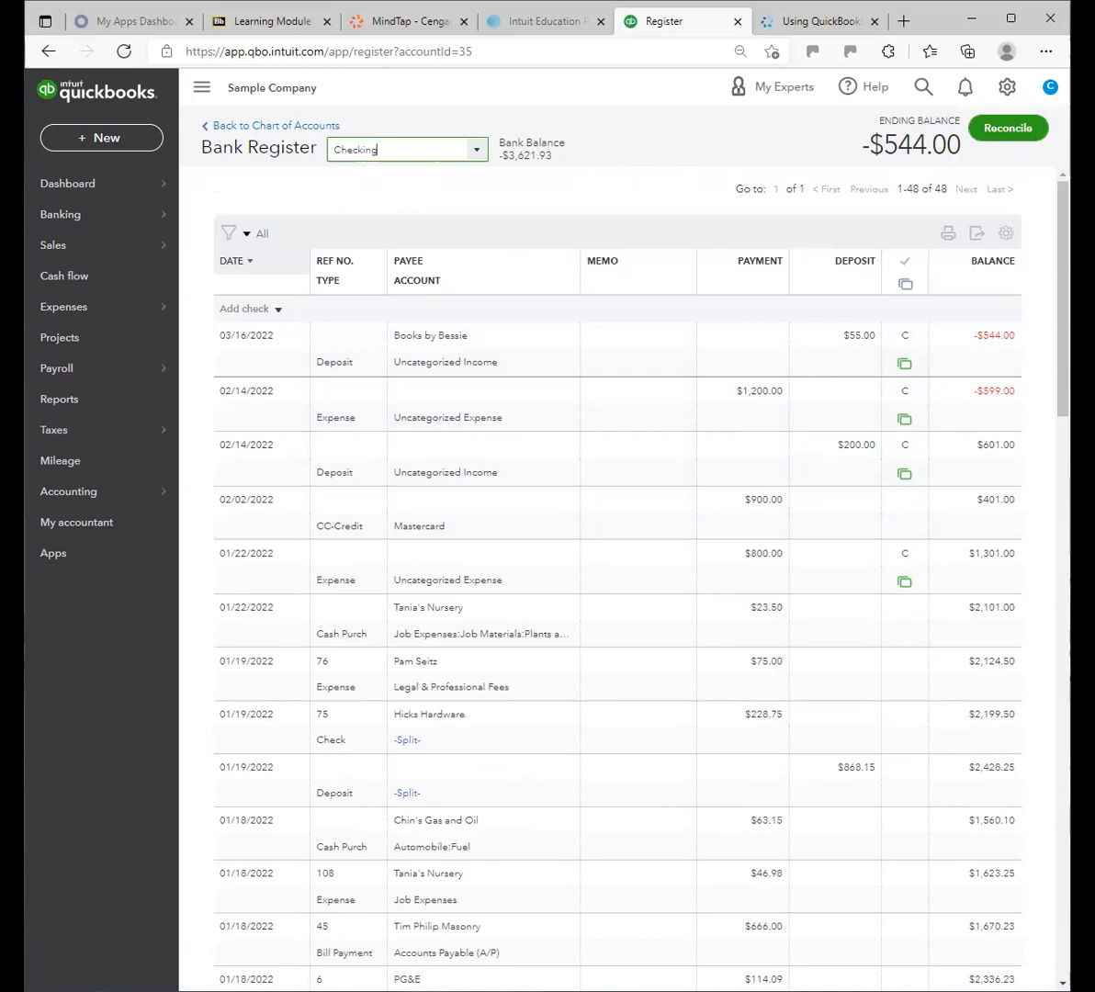
Open the 02/14/2022 expense of $1,200.00 in the Checking register and look through the accounts it could be assigned to
click(493, 391)
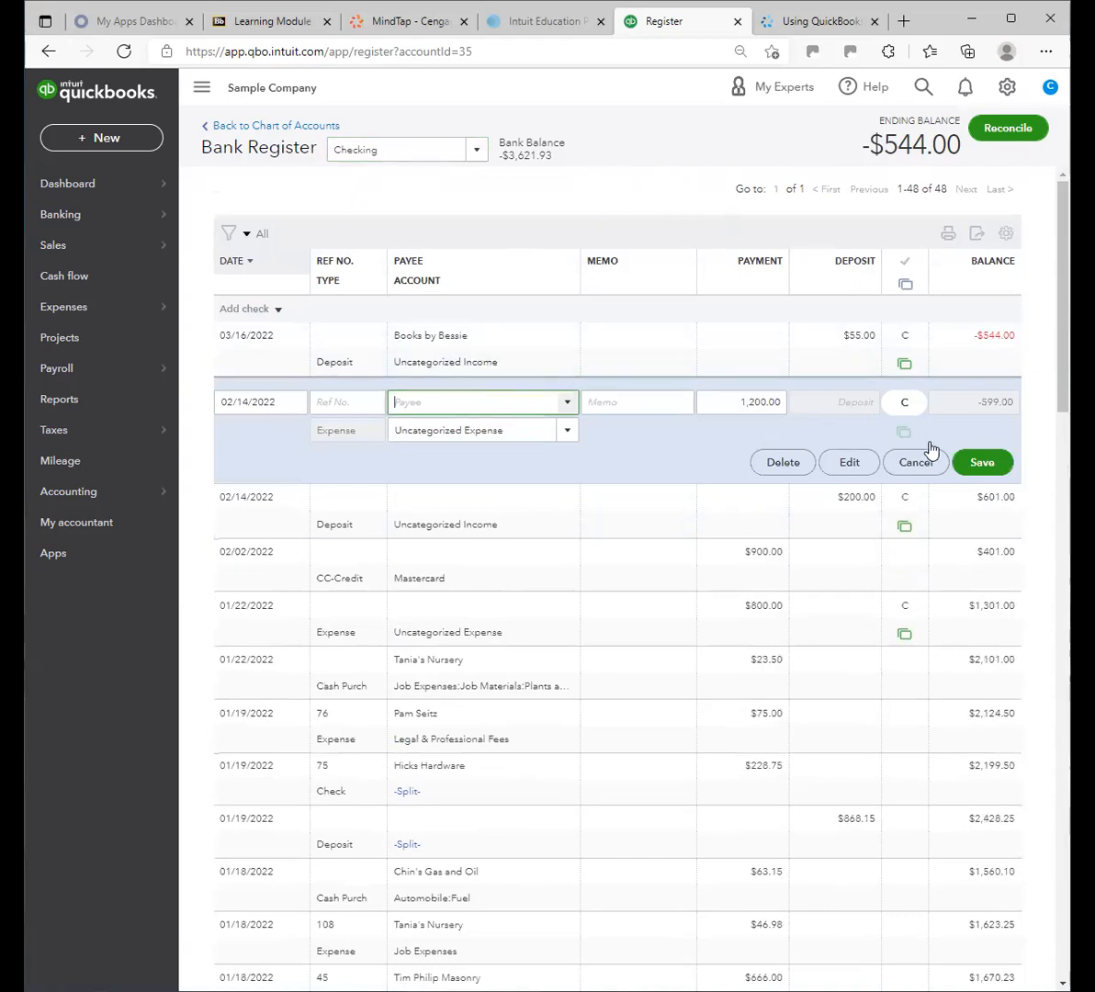
click(570, 433)
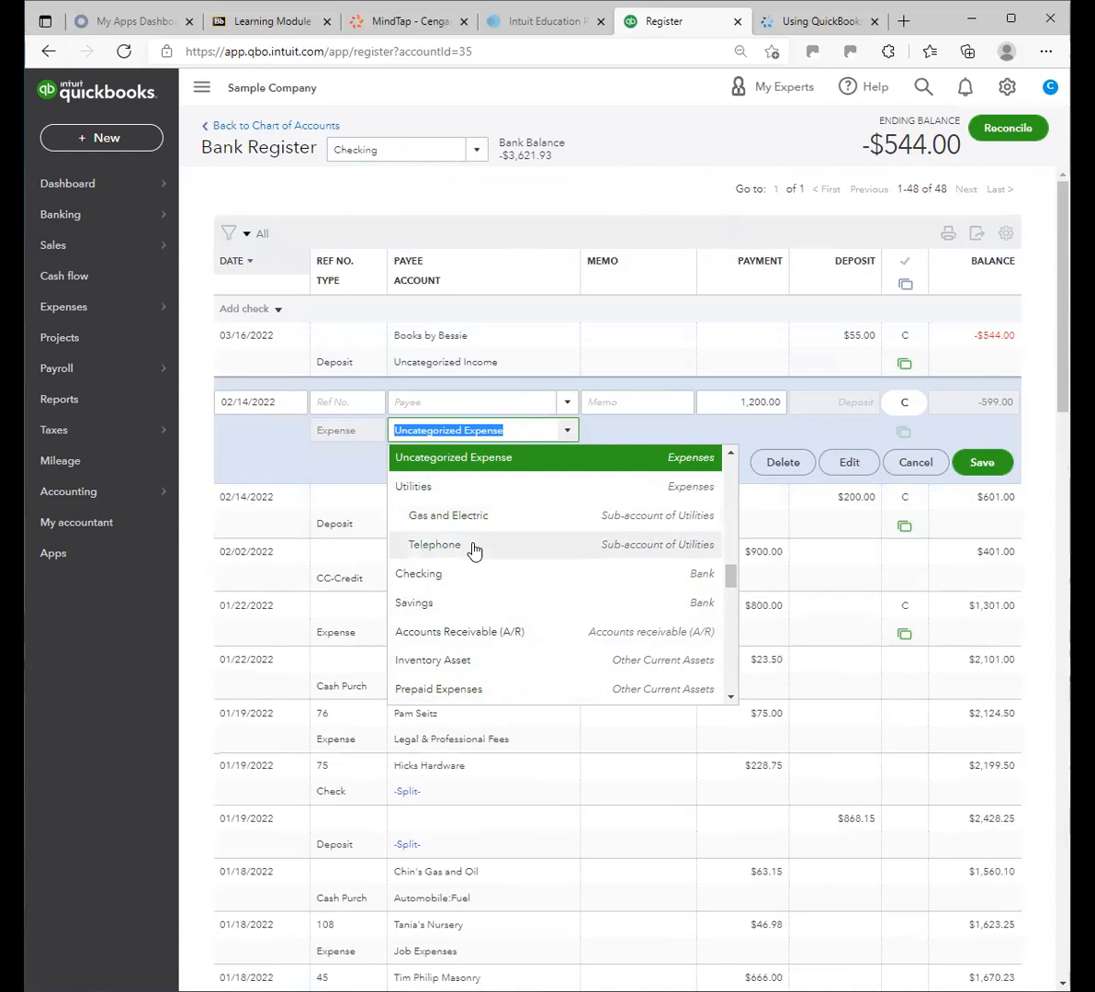
scroll(473, 549, down, 5)
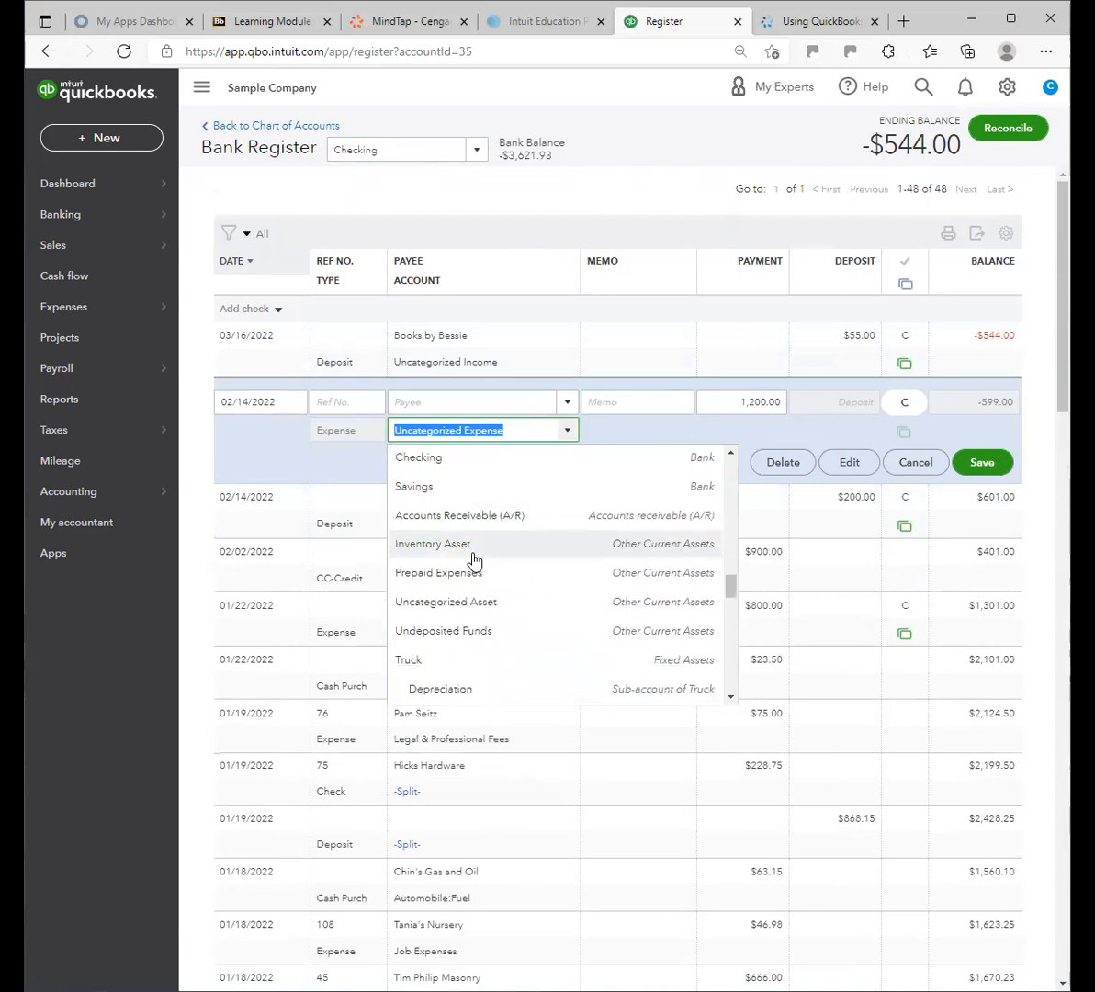
scroll(484, 510, down, 3)
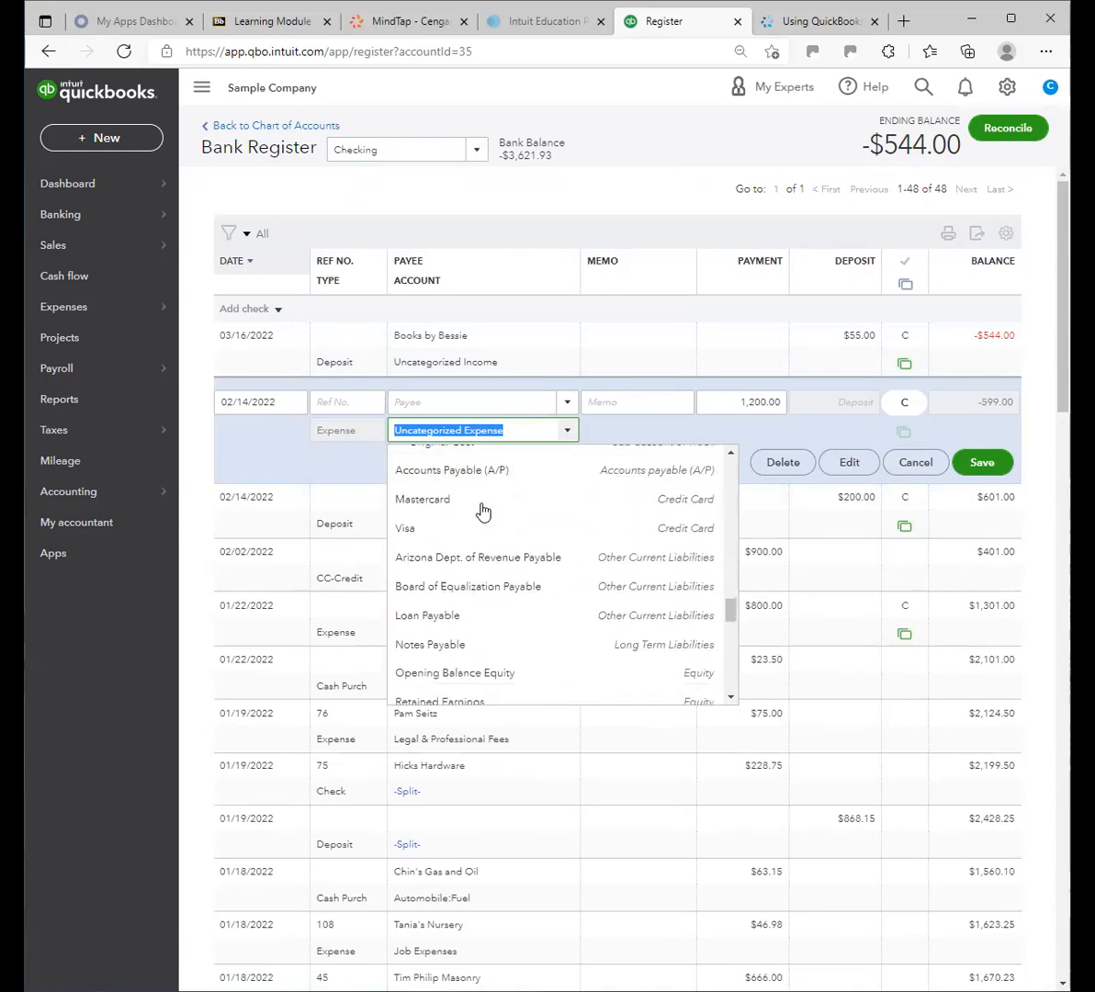
scroll(559, 610, down, 5)
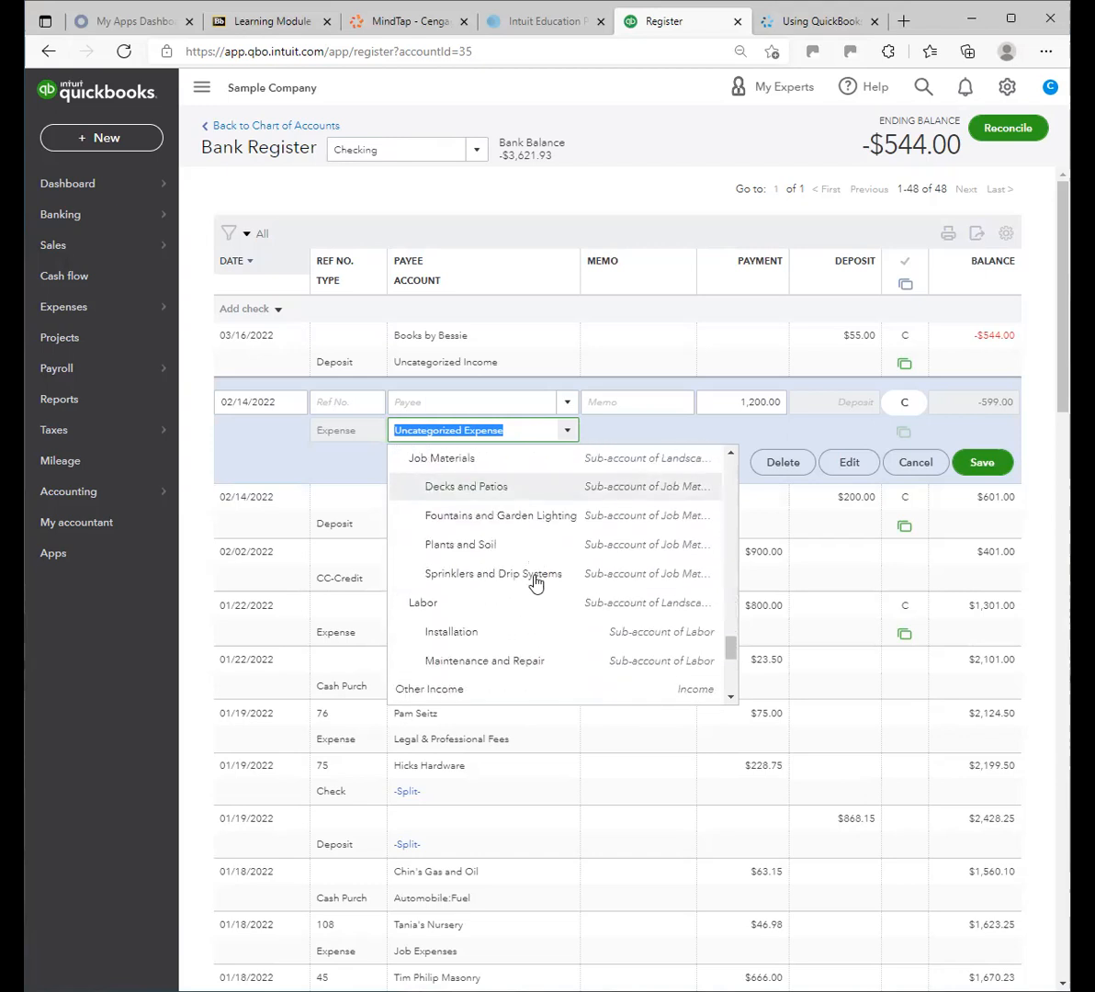
scroll(584, 614, down, 5)
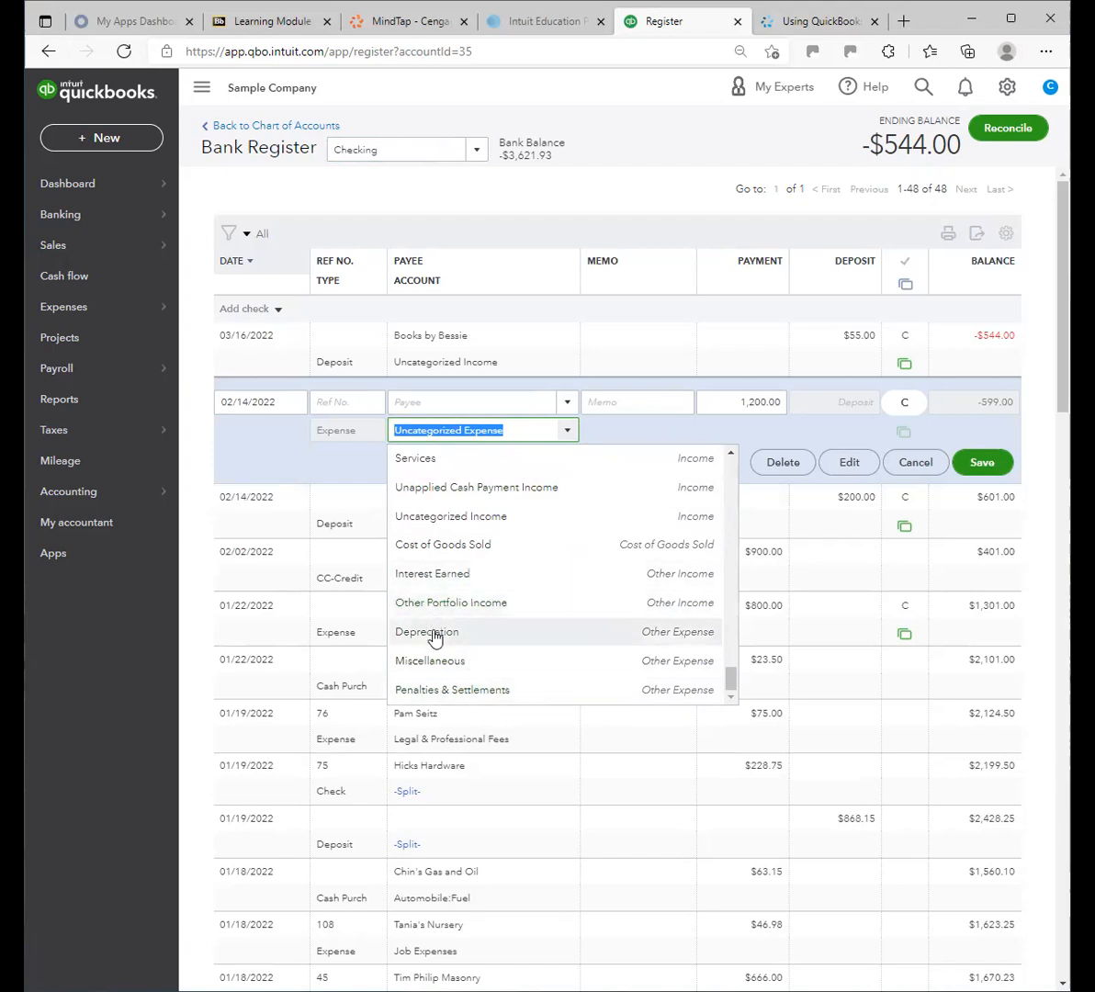
click(638, 189)
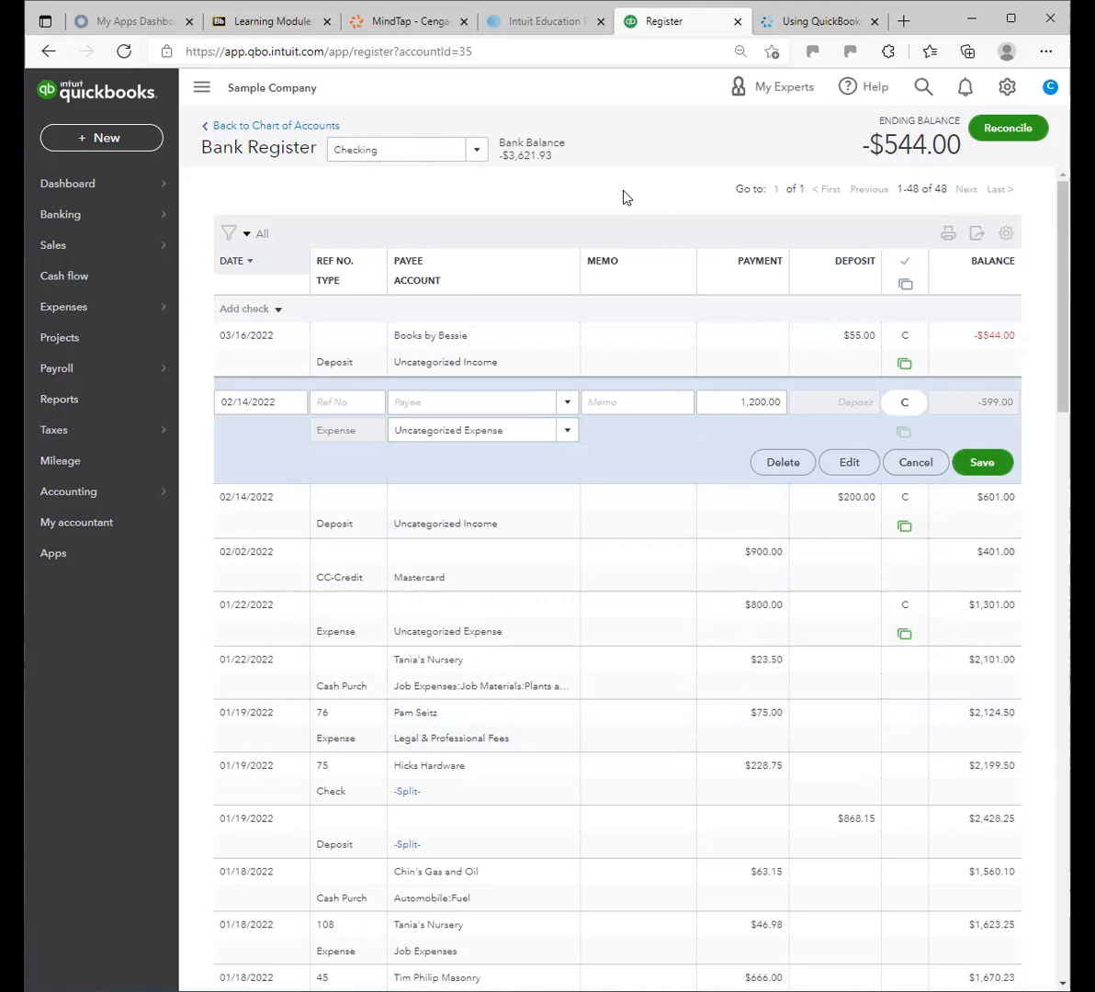
Leave the bank register and return to the Checking account's bank transactions for review
click(225, 125)
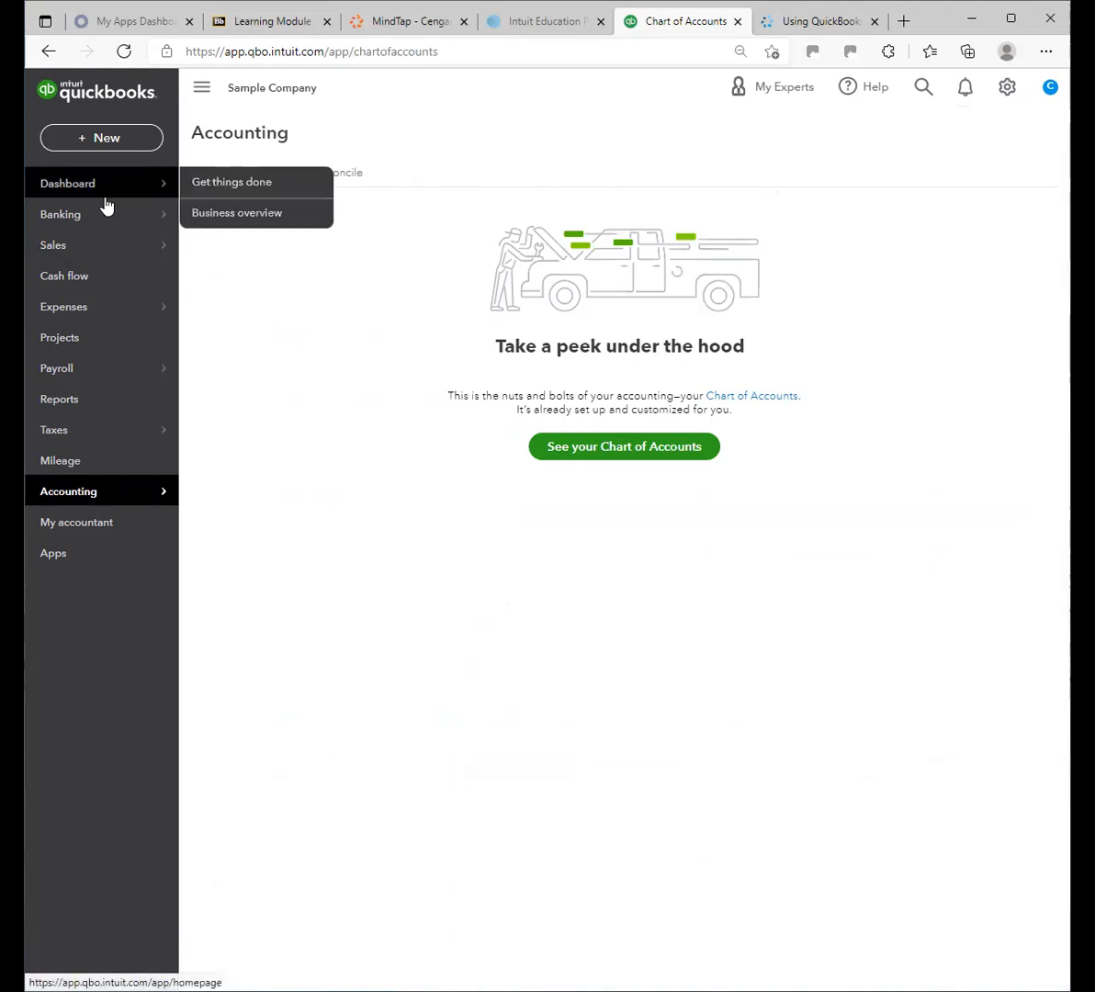
mouse_move(124, 204)
click(200, 217)
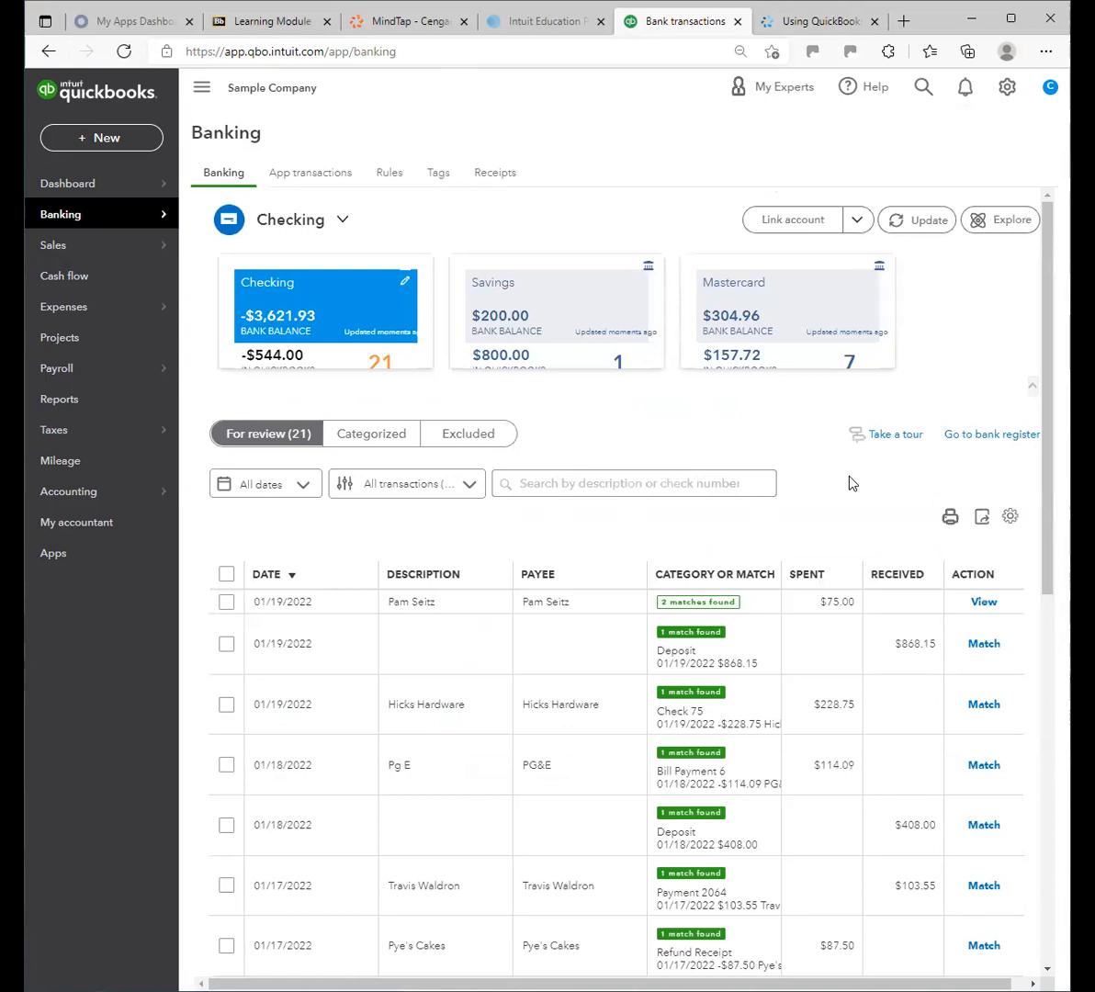
scroll(851, 482, down, 3)
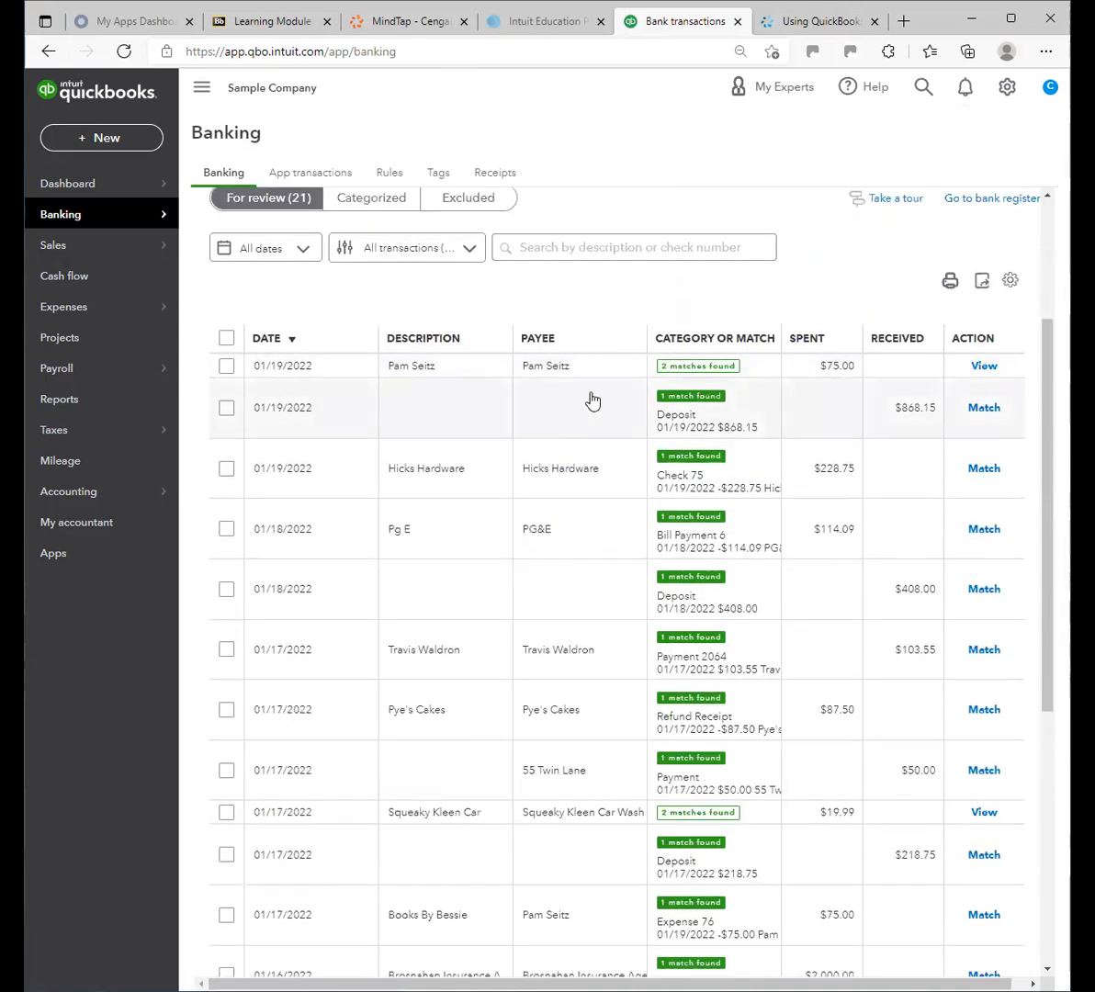
Match the 01/19/2022 deposit of $868.15 to its found record and view the possible matches for the 01/19/2022 payment of $75.00
click(565, 400)
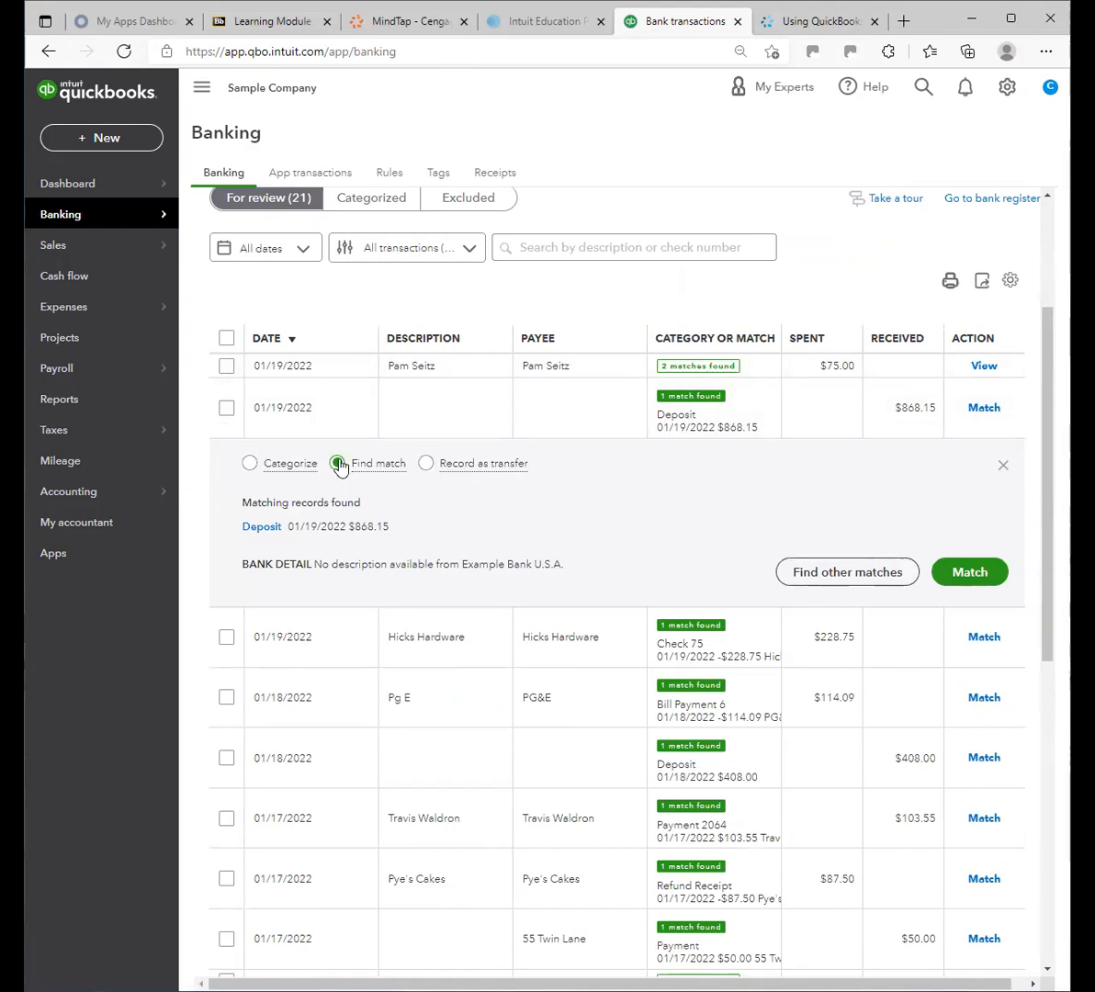
click(969, 573)
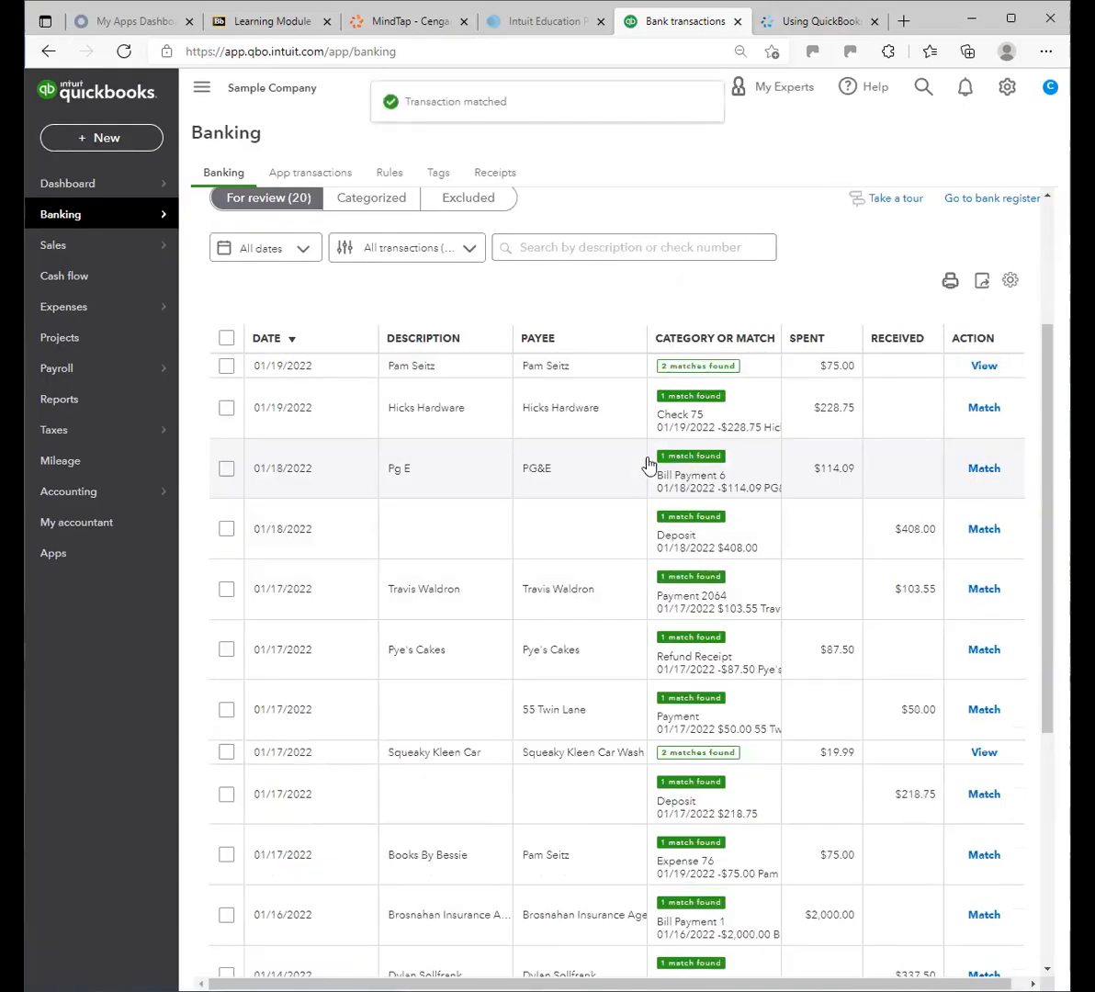
click(680, 370)
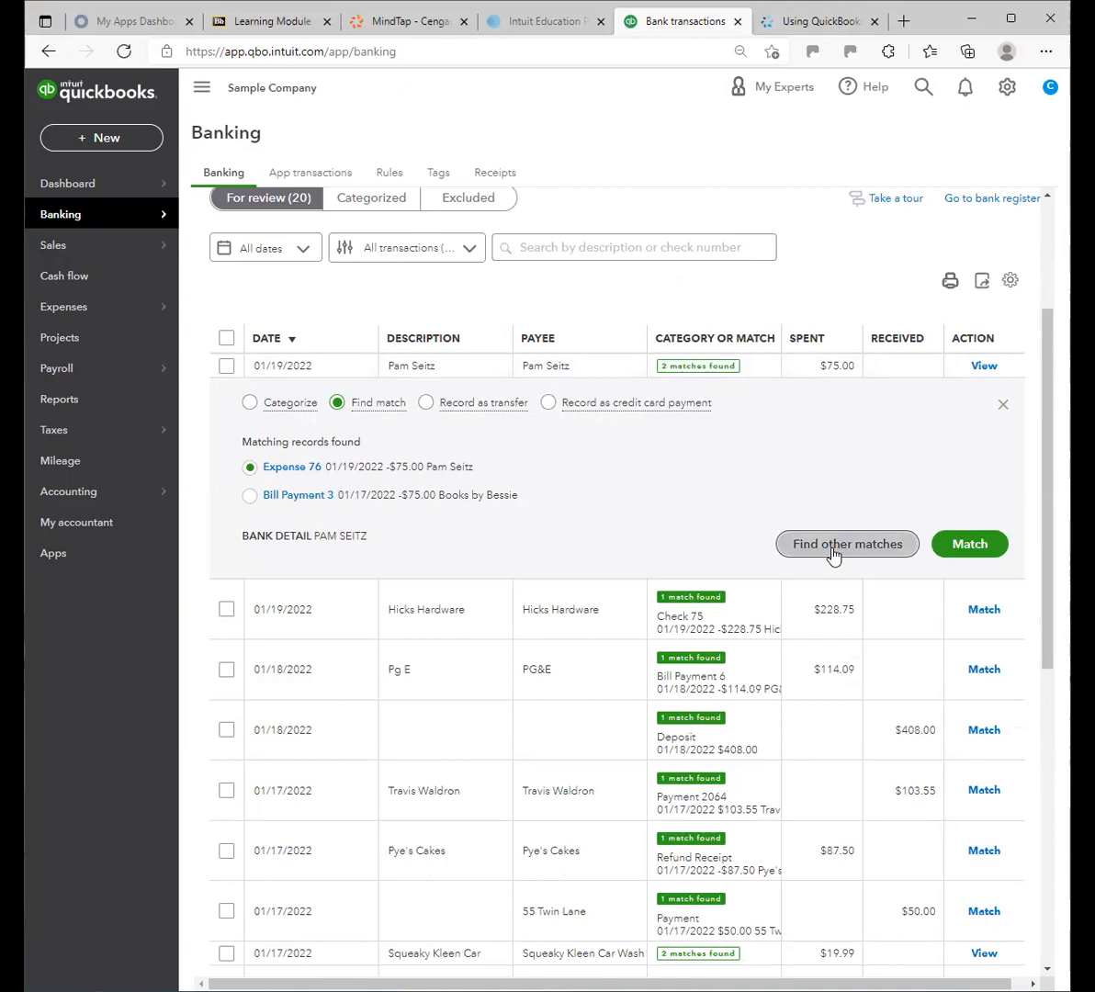
click(1004, 407)
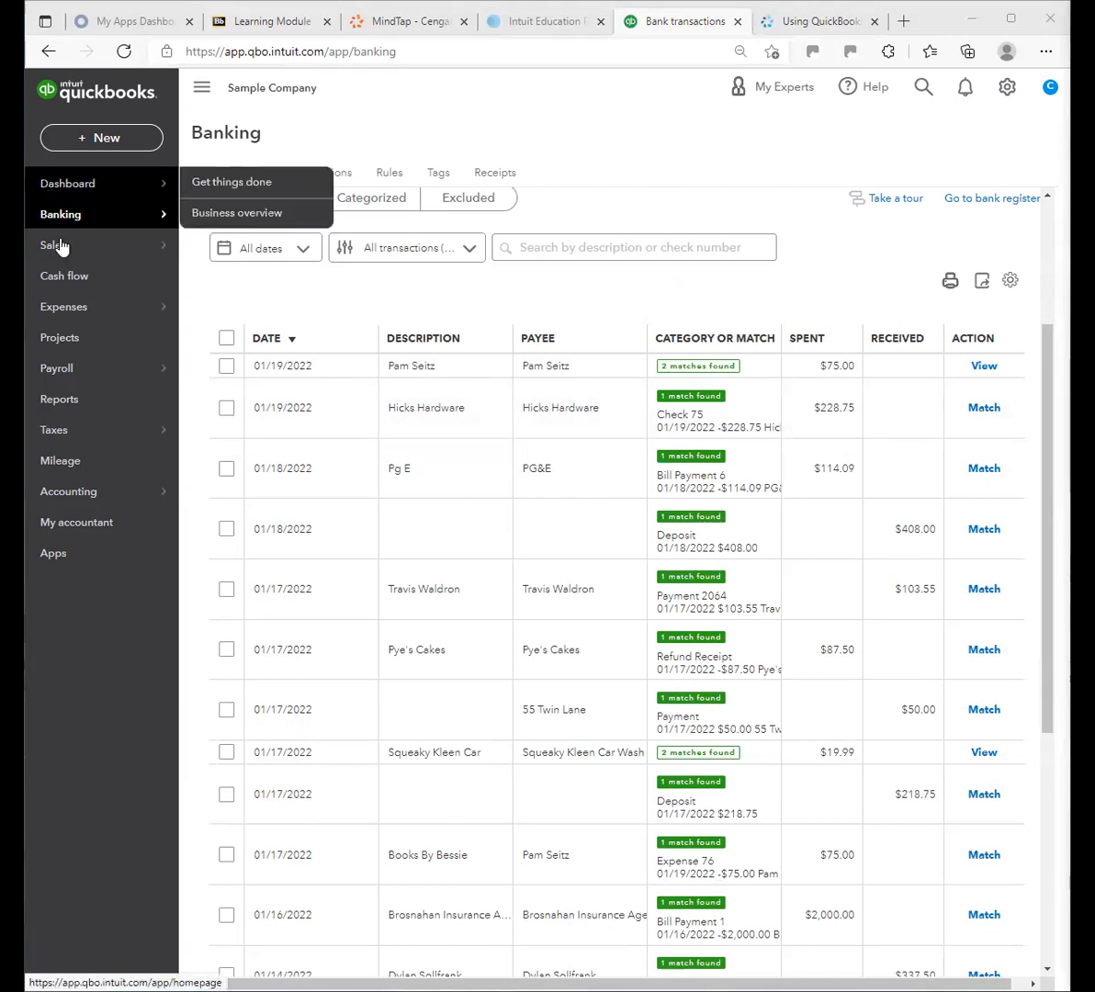
Open the Sales area and view the list of all sales transactions
mouse_move(72, 313)
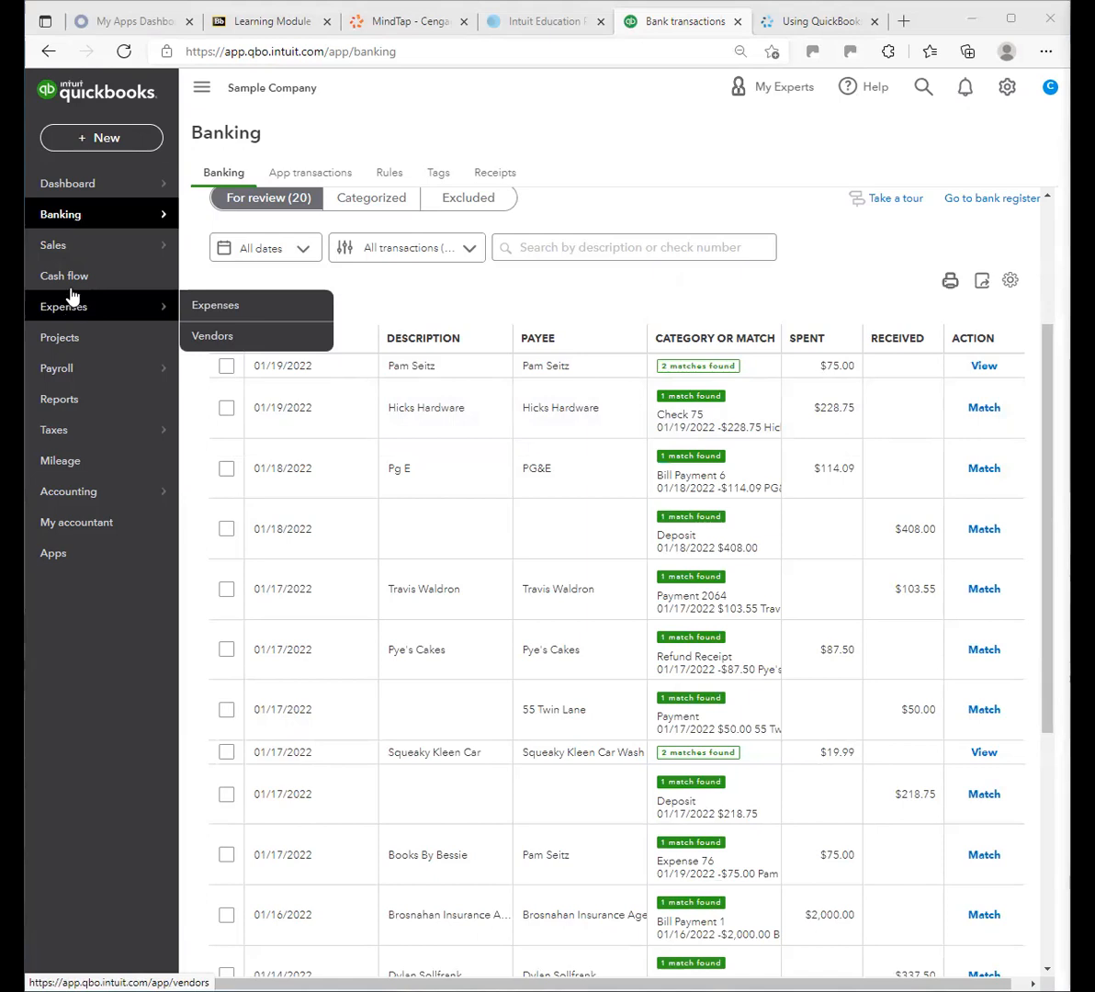
mouse_move(69, 247)
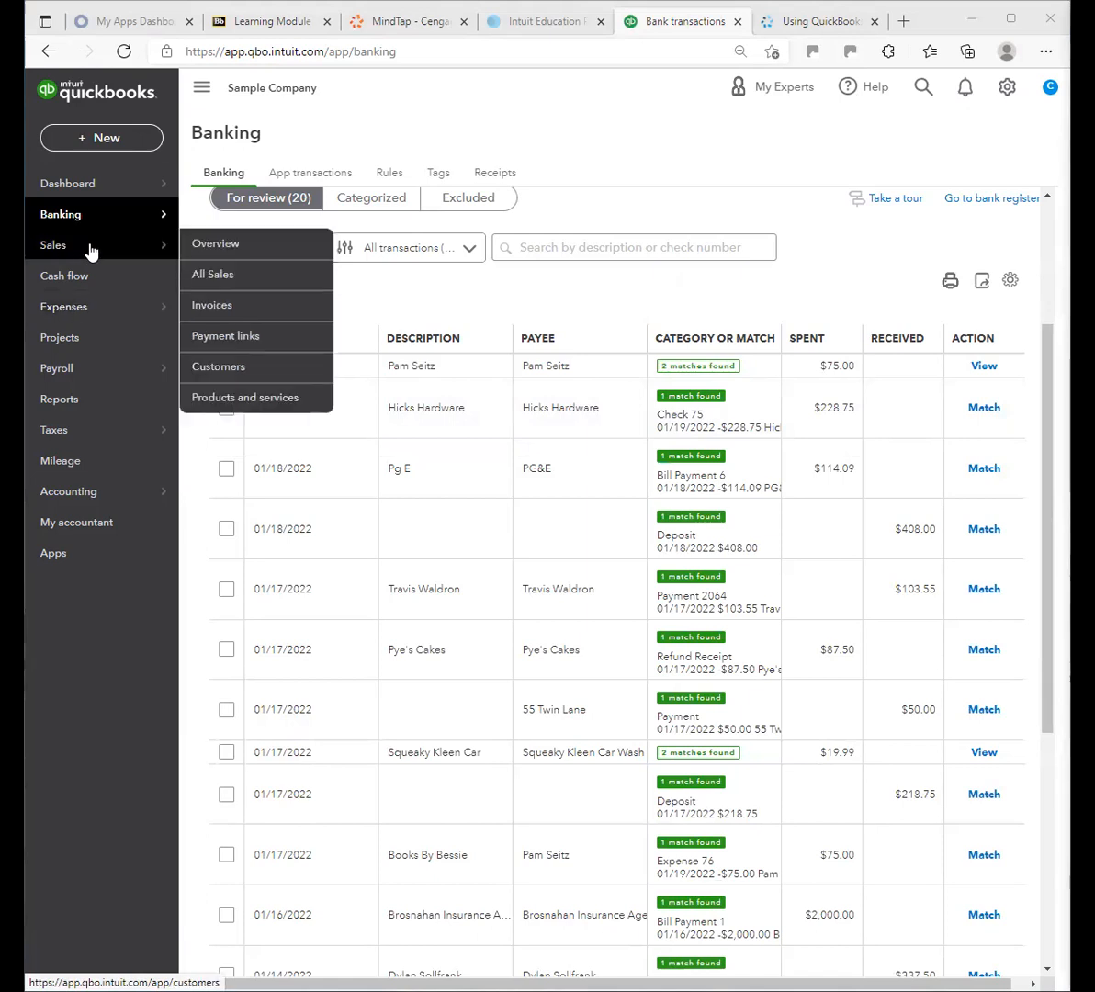
click(90, 251)
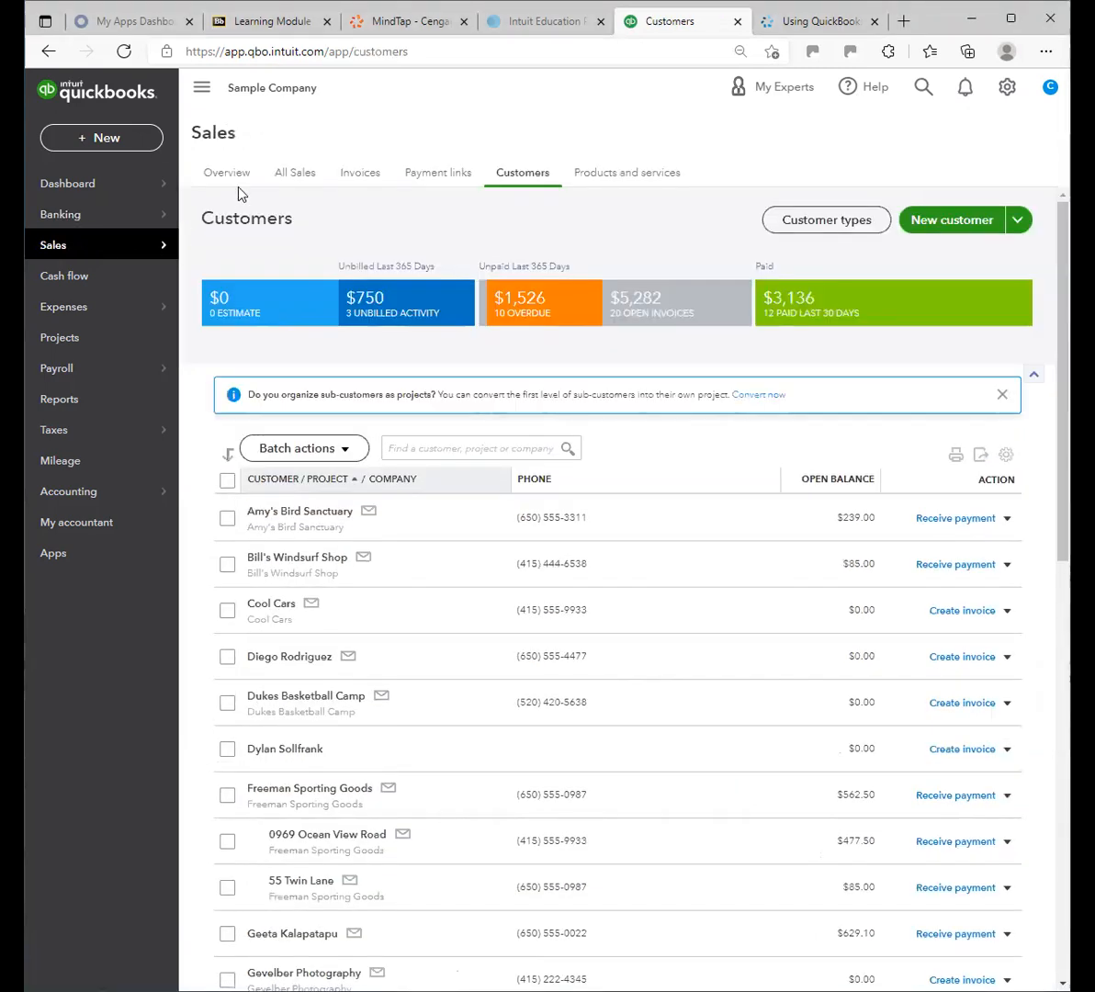
click(306, 177)
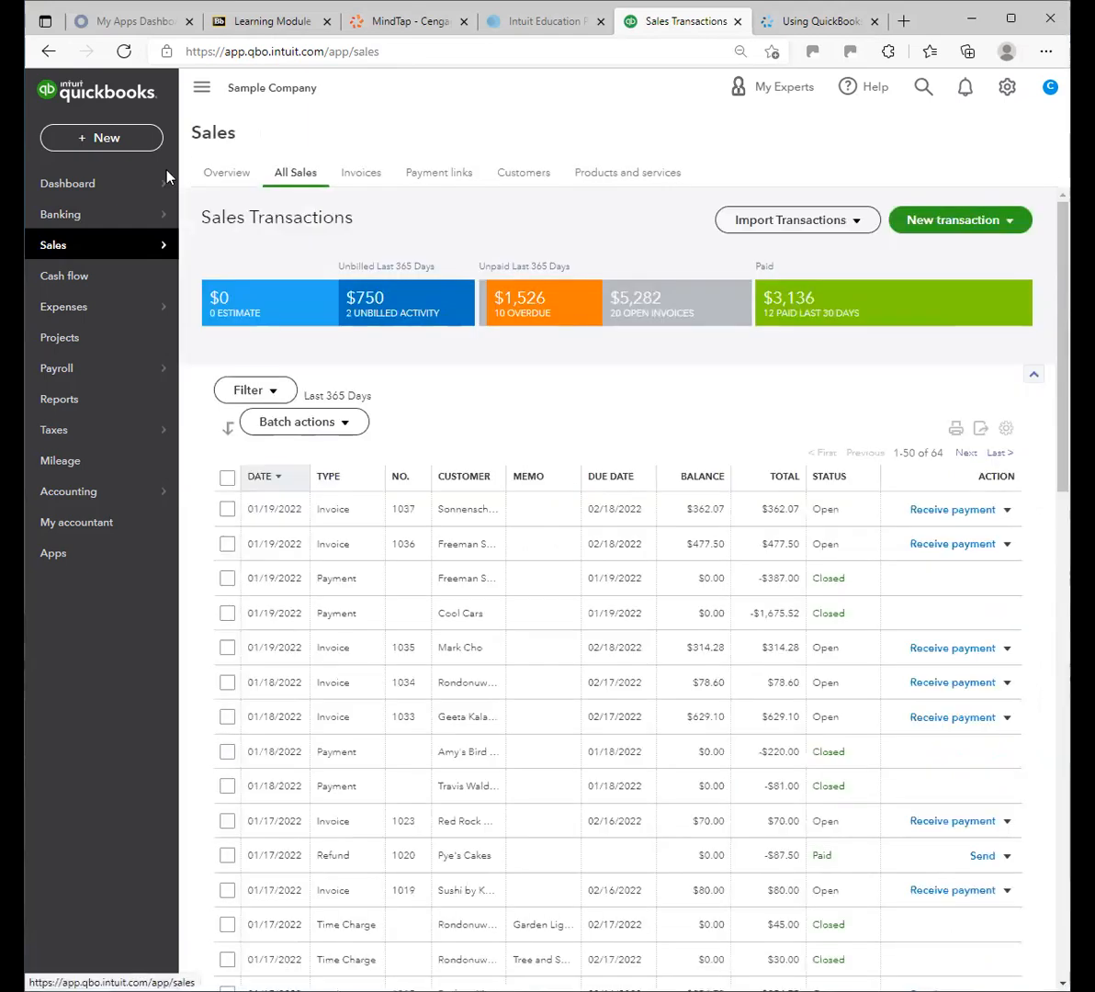
mouse_move(61, 252)
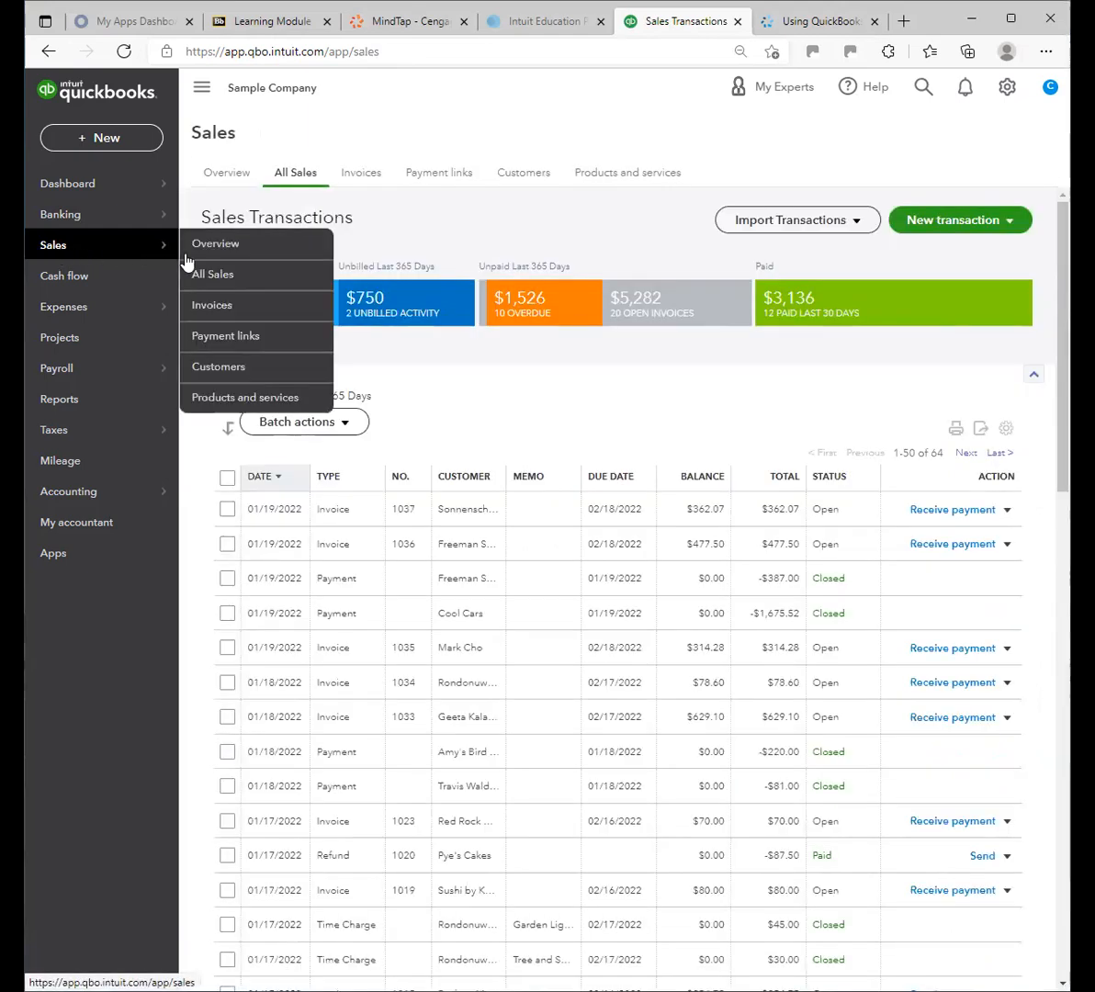
click(231, 284)
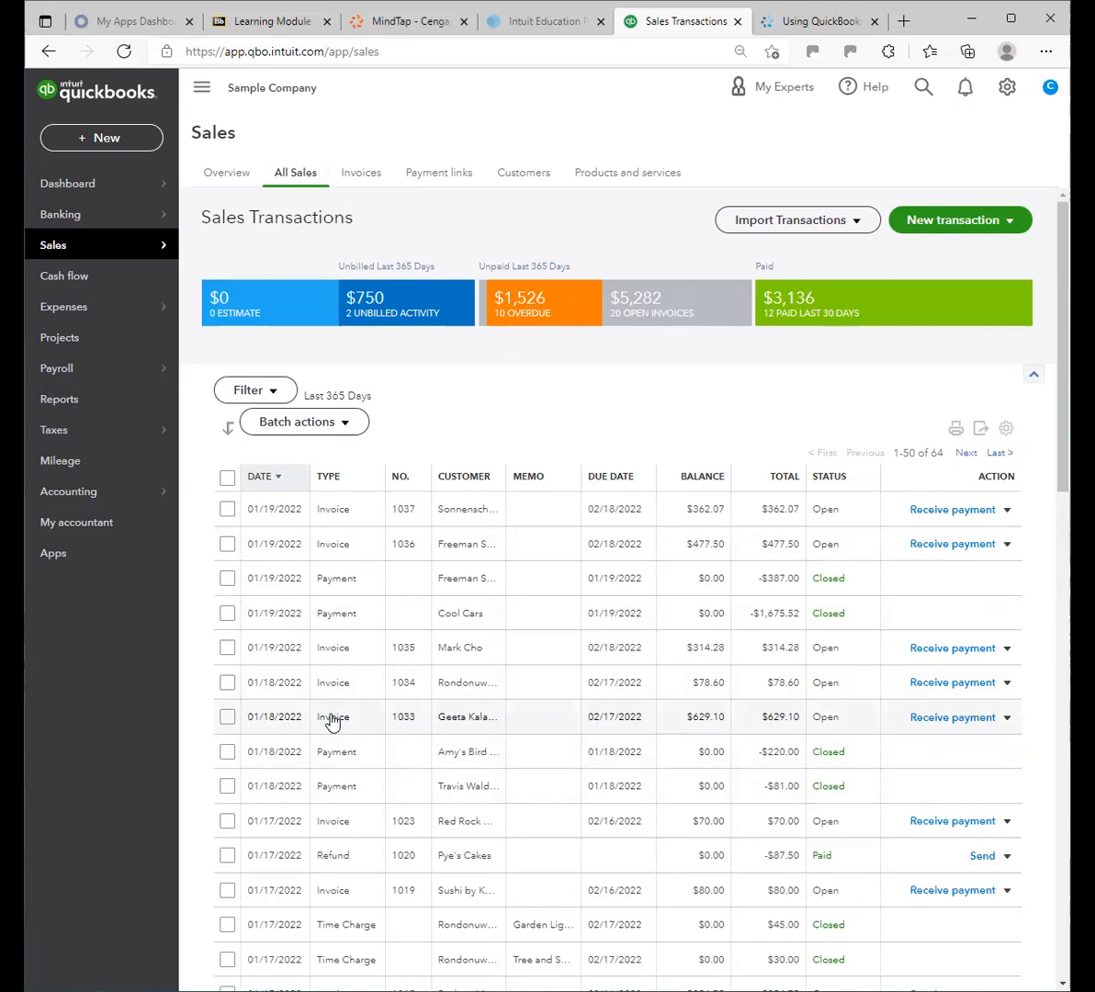
Examine the 01/19/2022 Freeman Sporting Goods invoice for $477.50, close it and view the actions available for it in the list
click(368, 556)
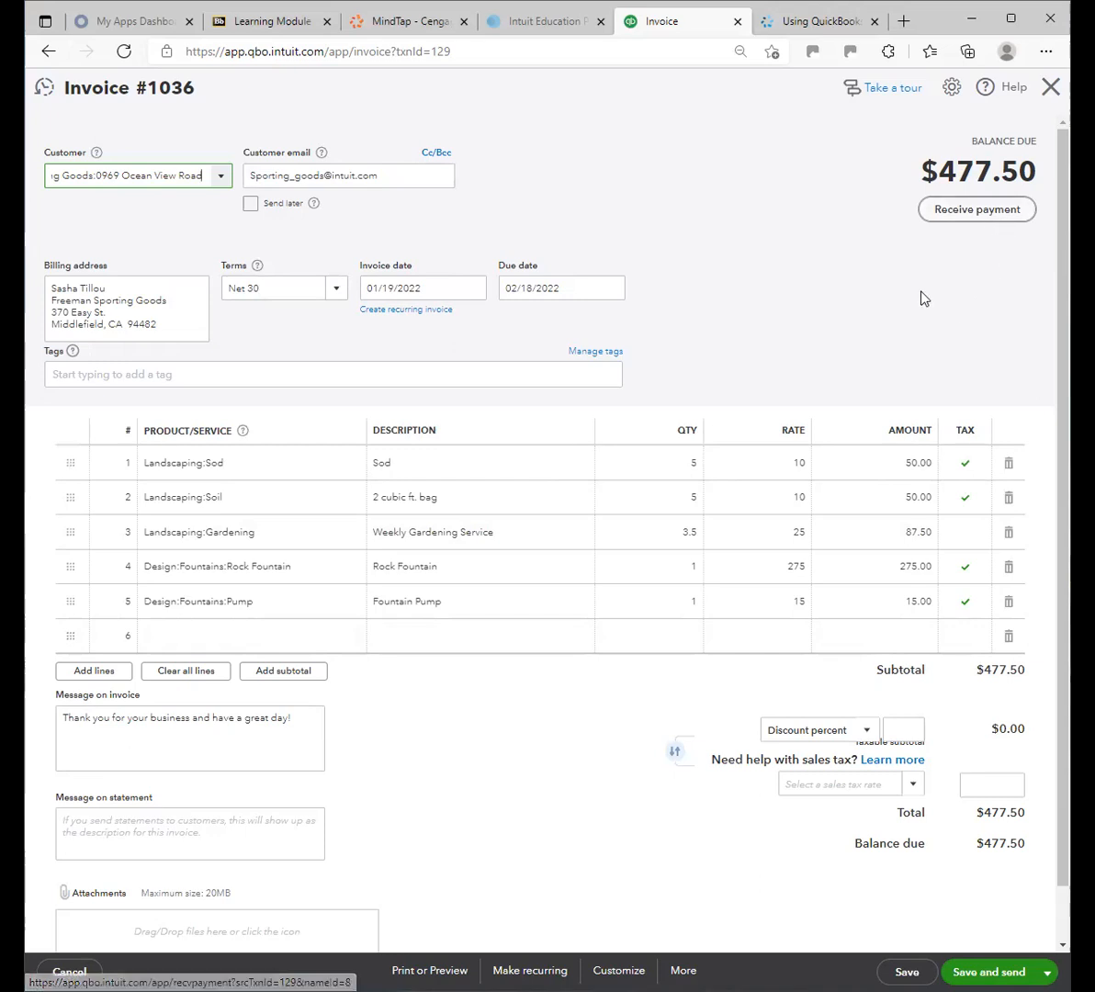
click(1051, 87)
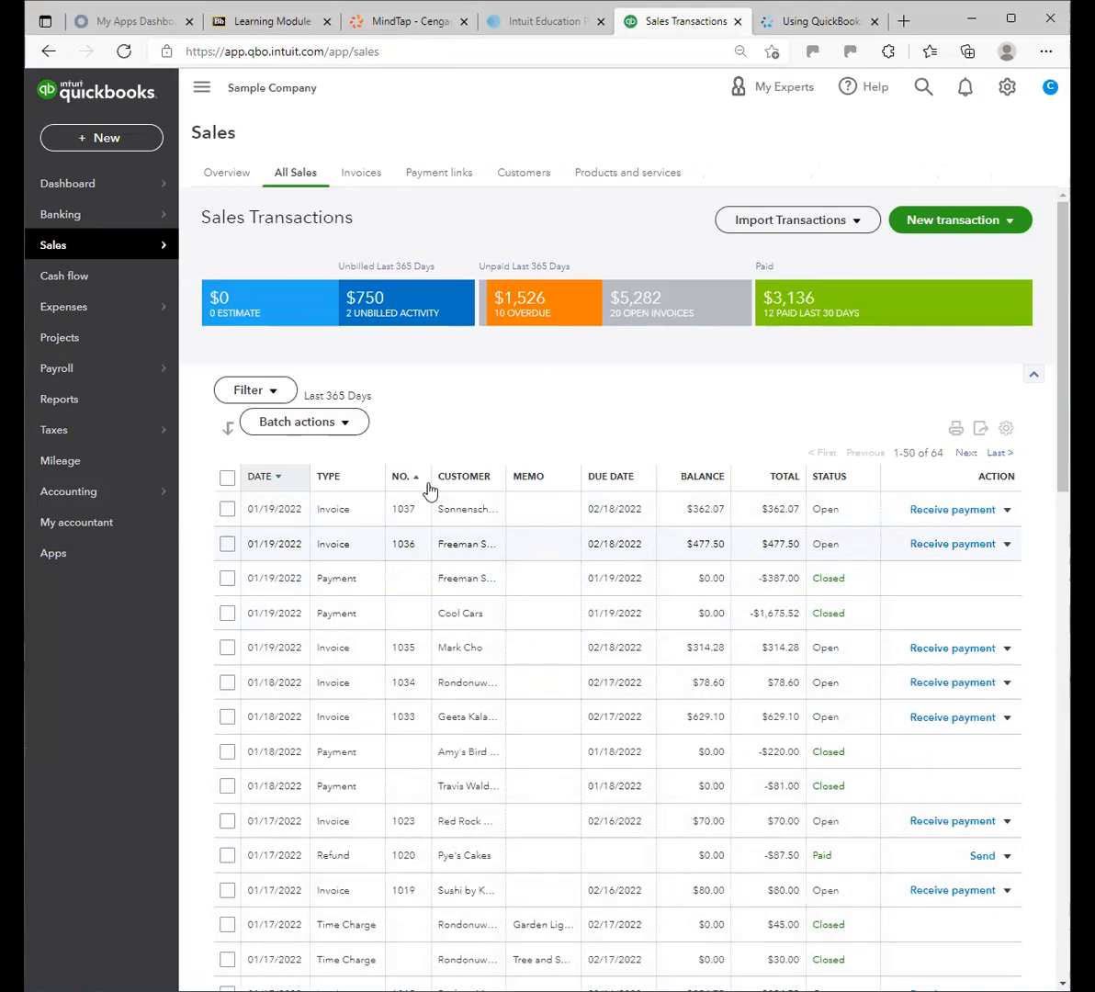
click(368, 545)
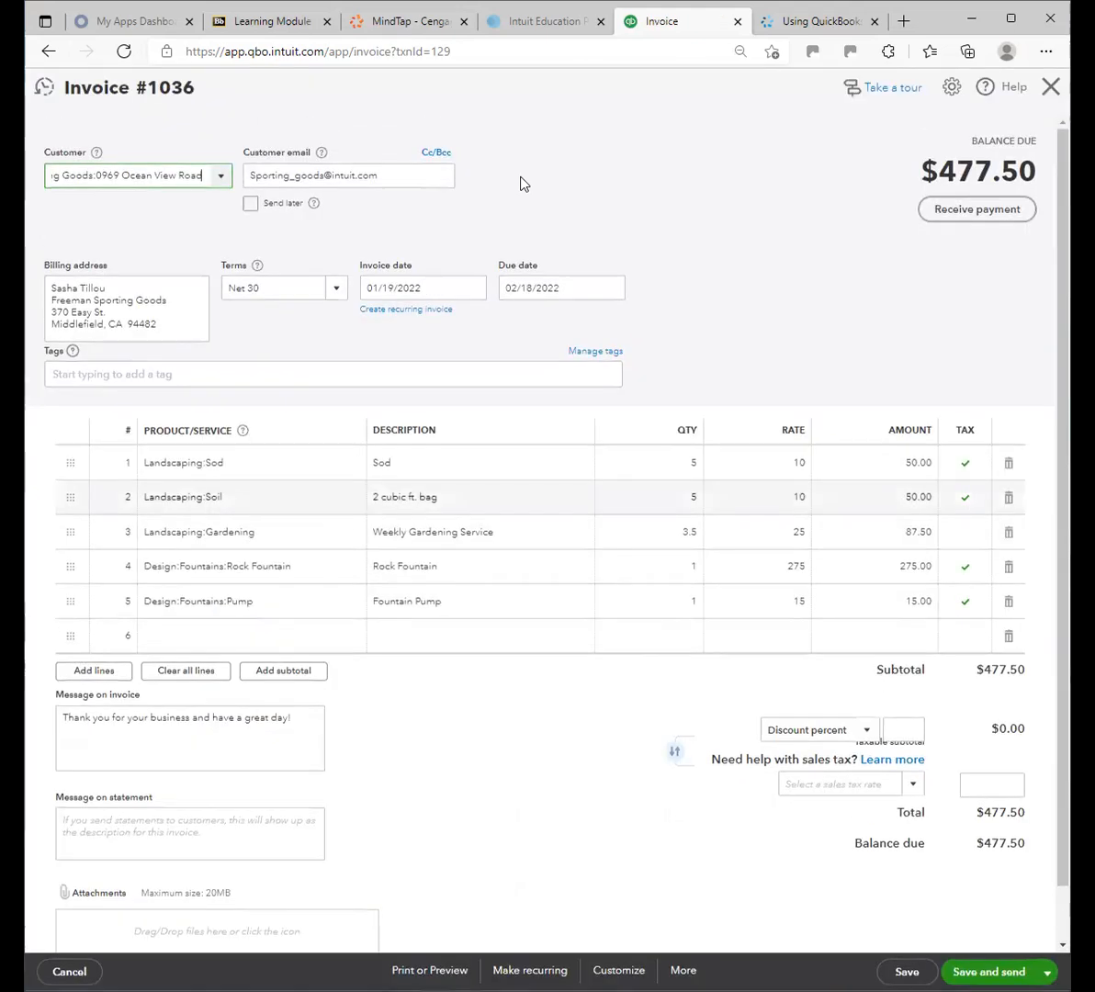
click(1050, 89)
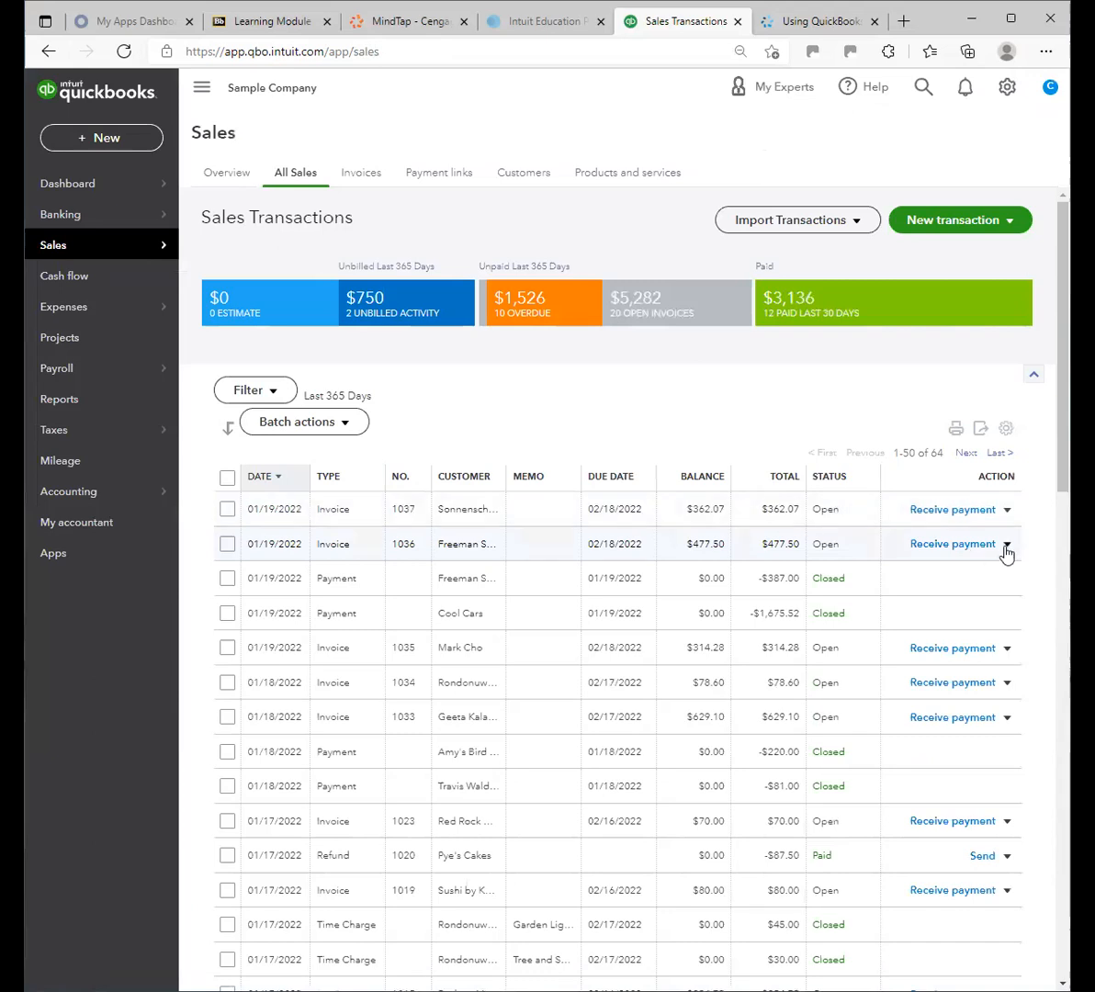
click(1007, 545)
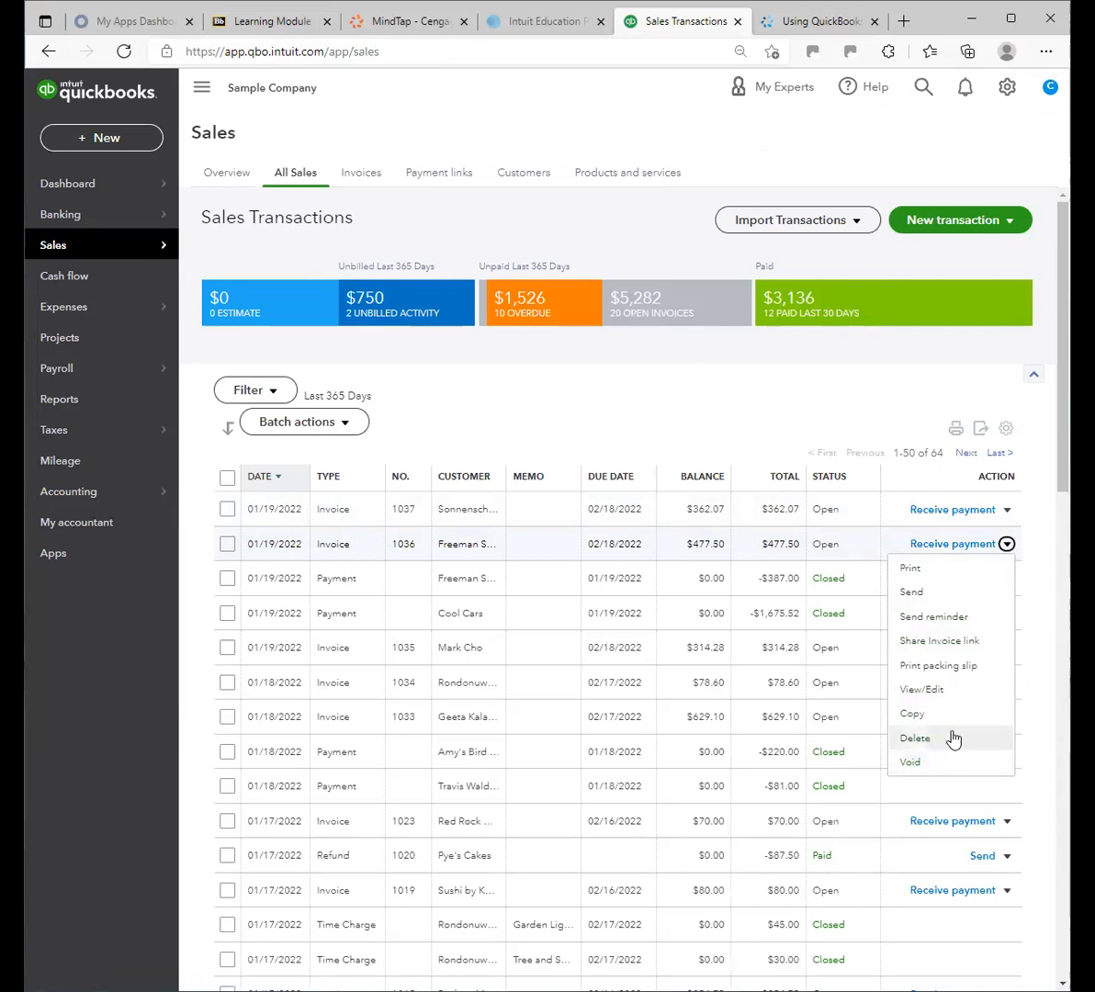
click(669, 404)
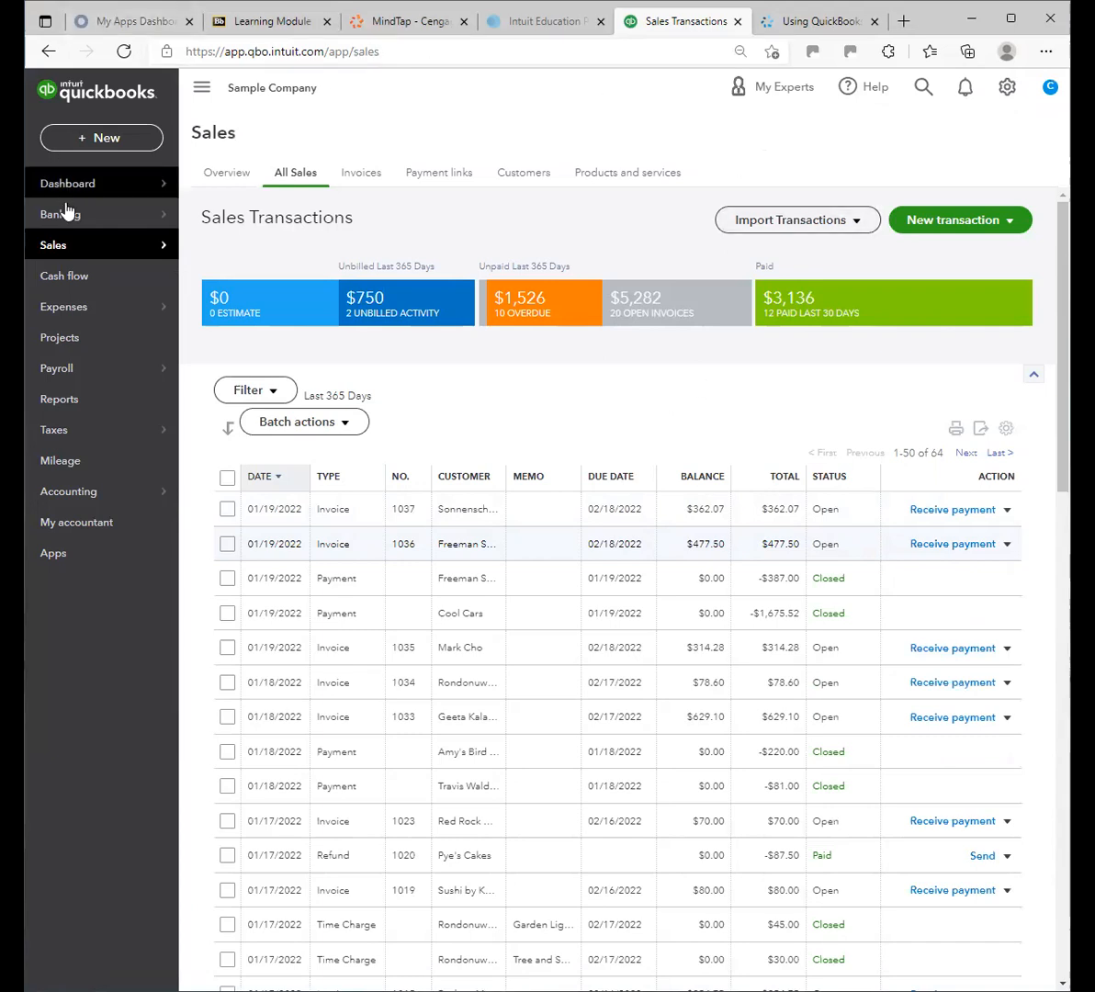
Open the Expenses page and look through the expense transactions
mouse_move(70, 312)
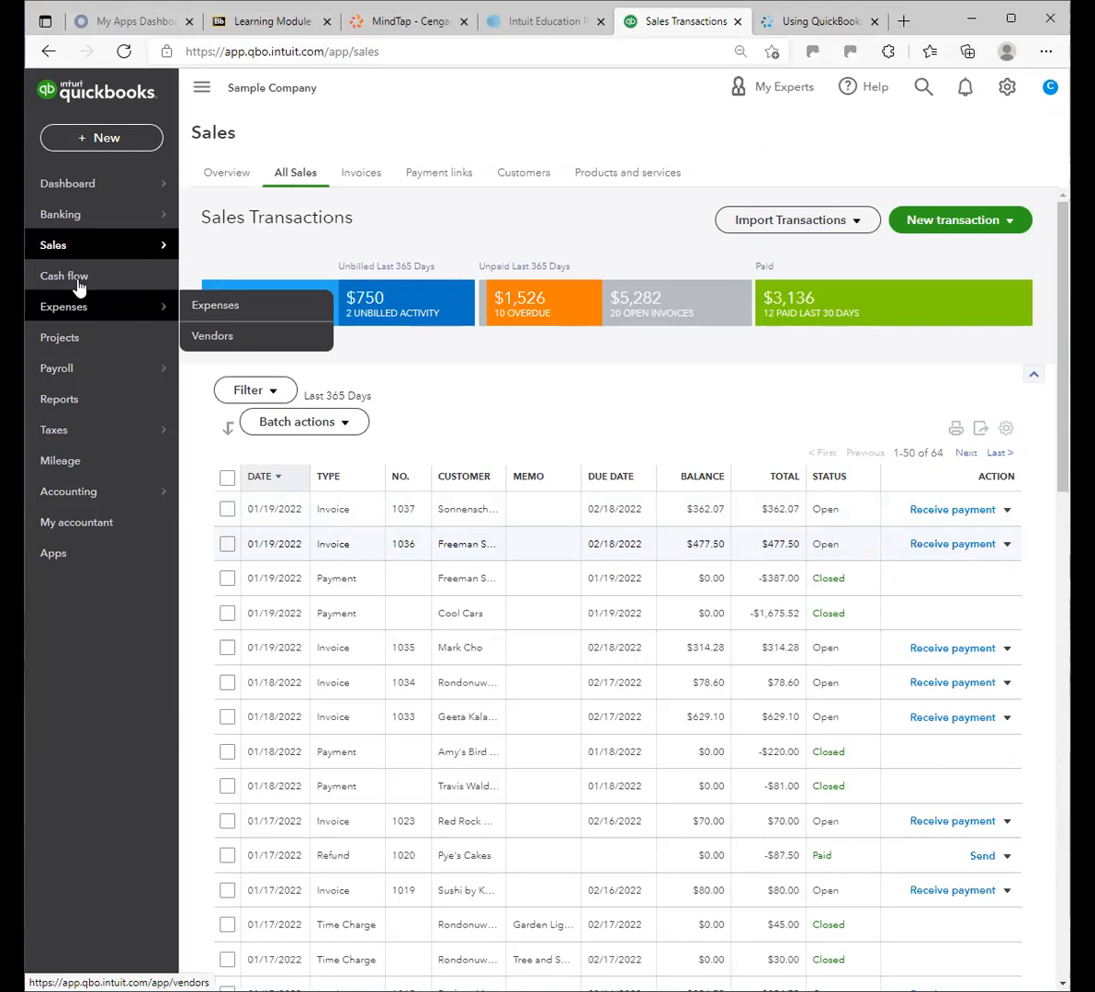
click(197, 307)
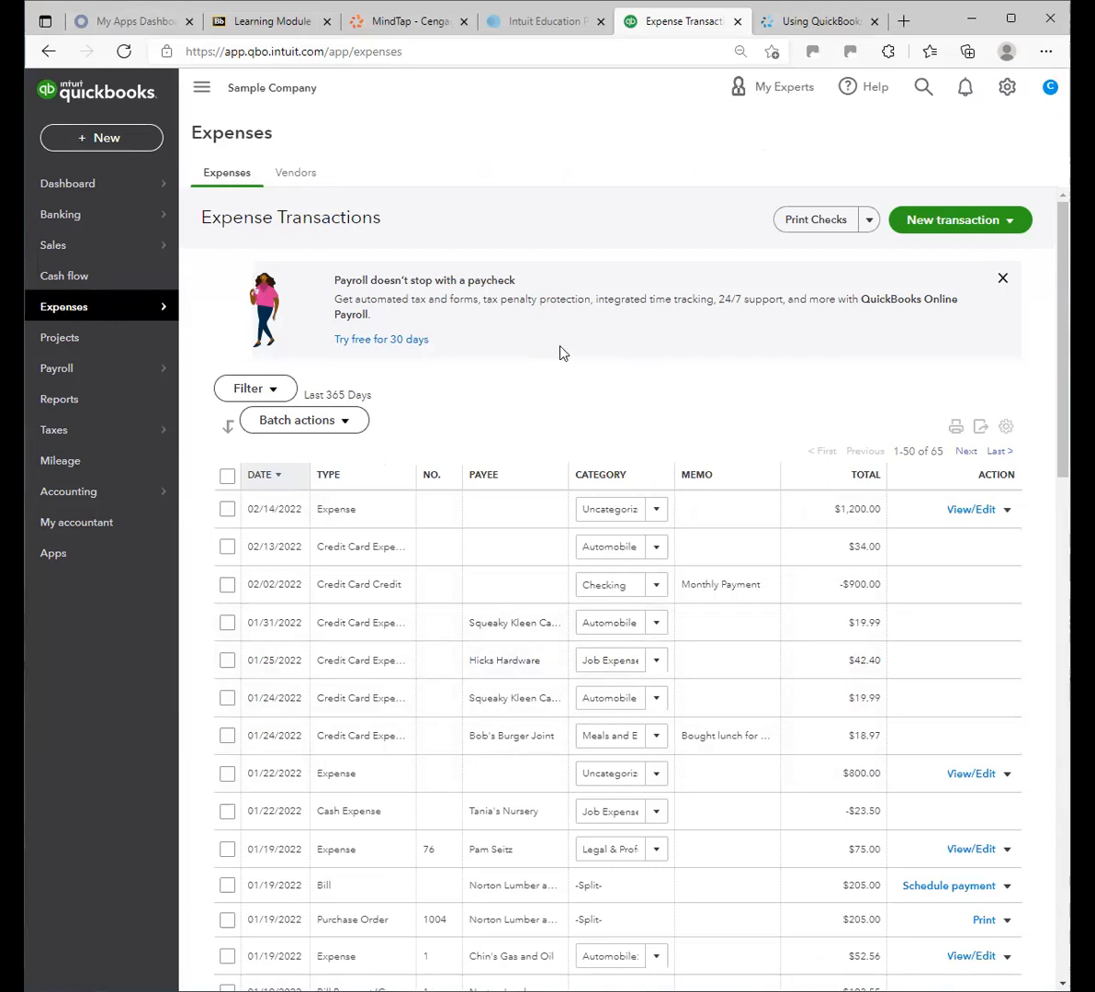
scroll(786, 398, down, 1)
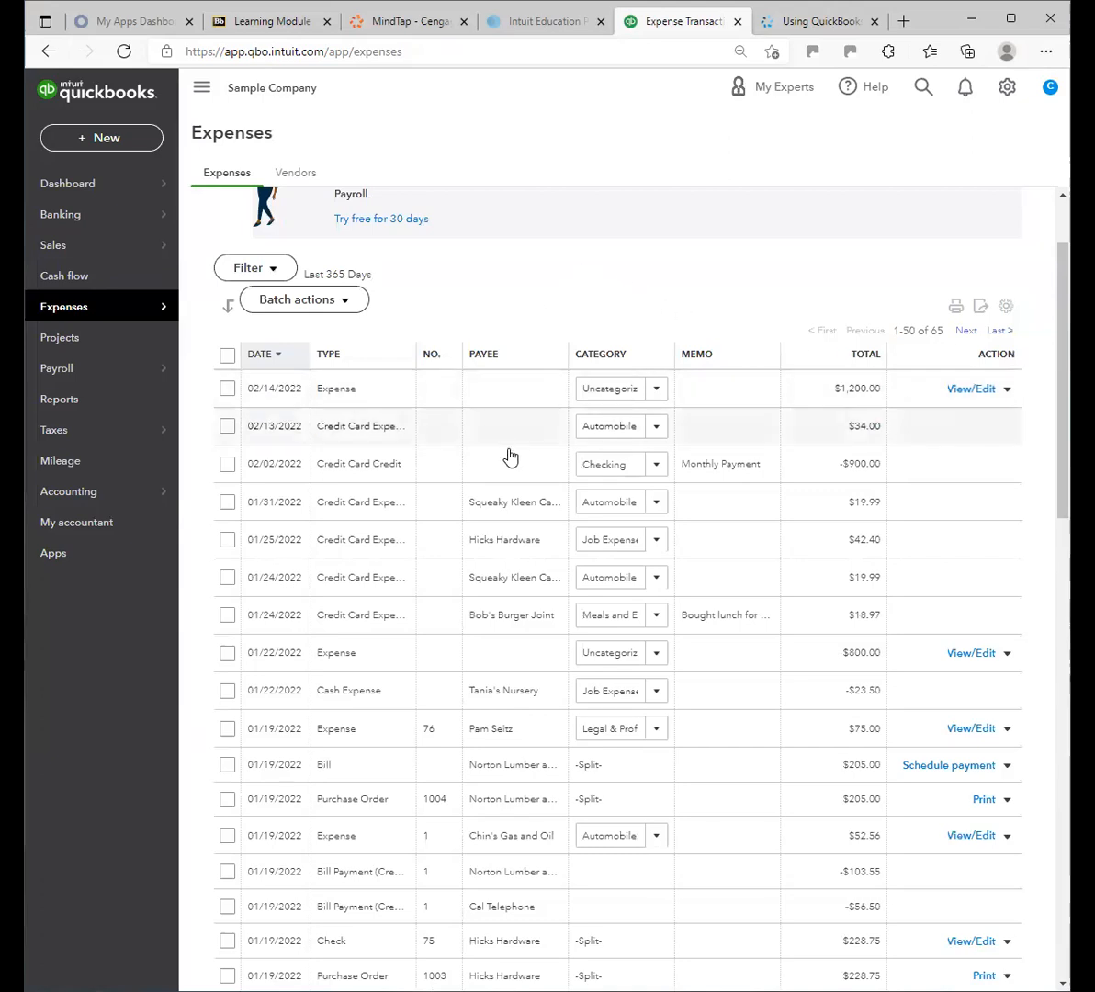
Open the 01/31/2022 Squeaky Kleen Car Wash expense and view its payment method choices and the editable fields of its Automobile line
click(512, 510)
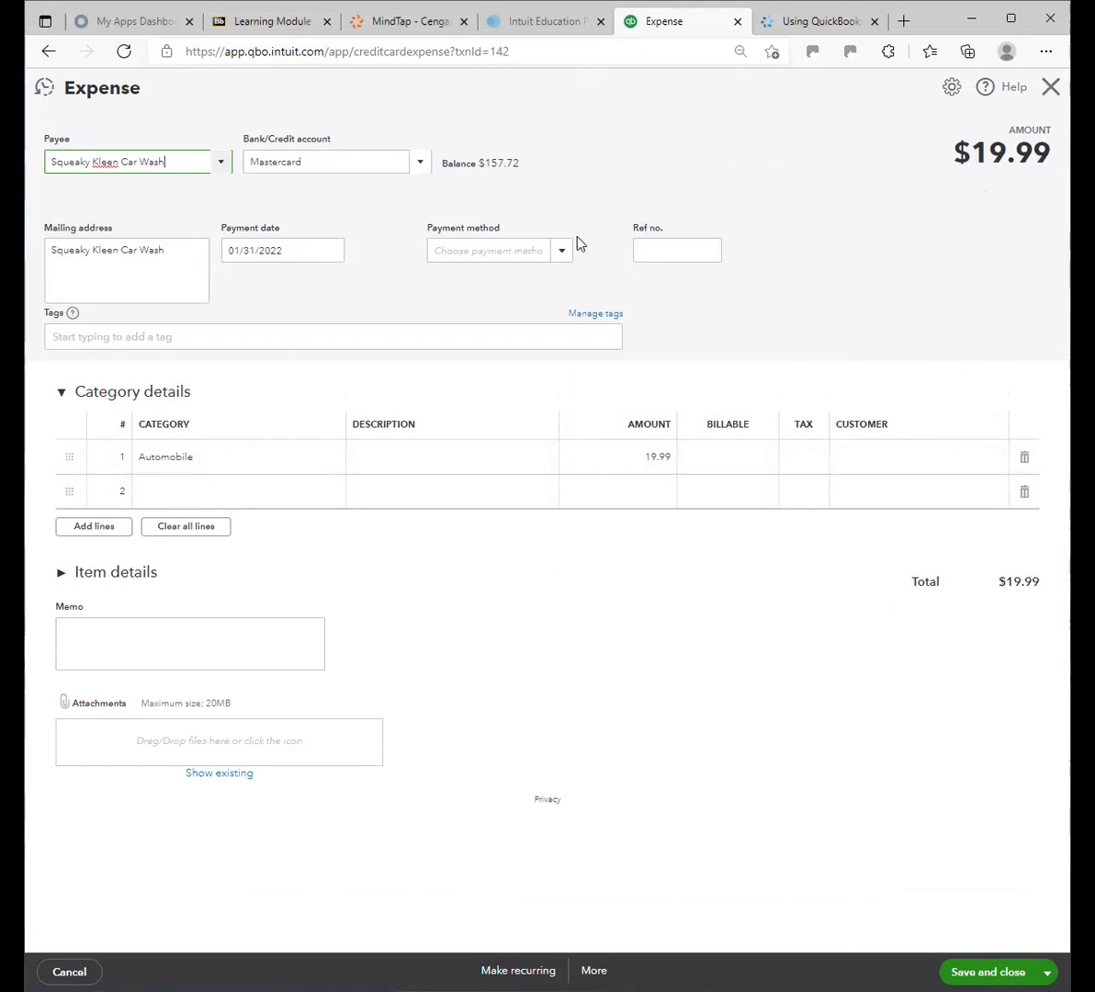
click(564, 257)
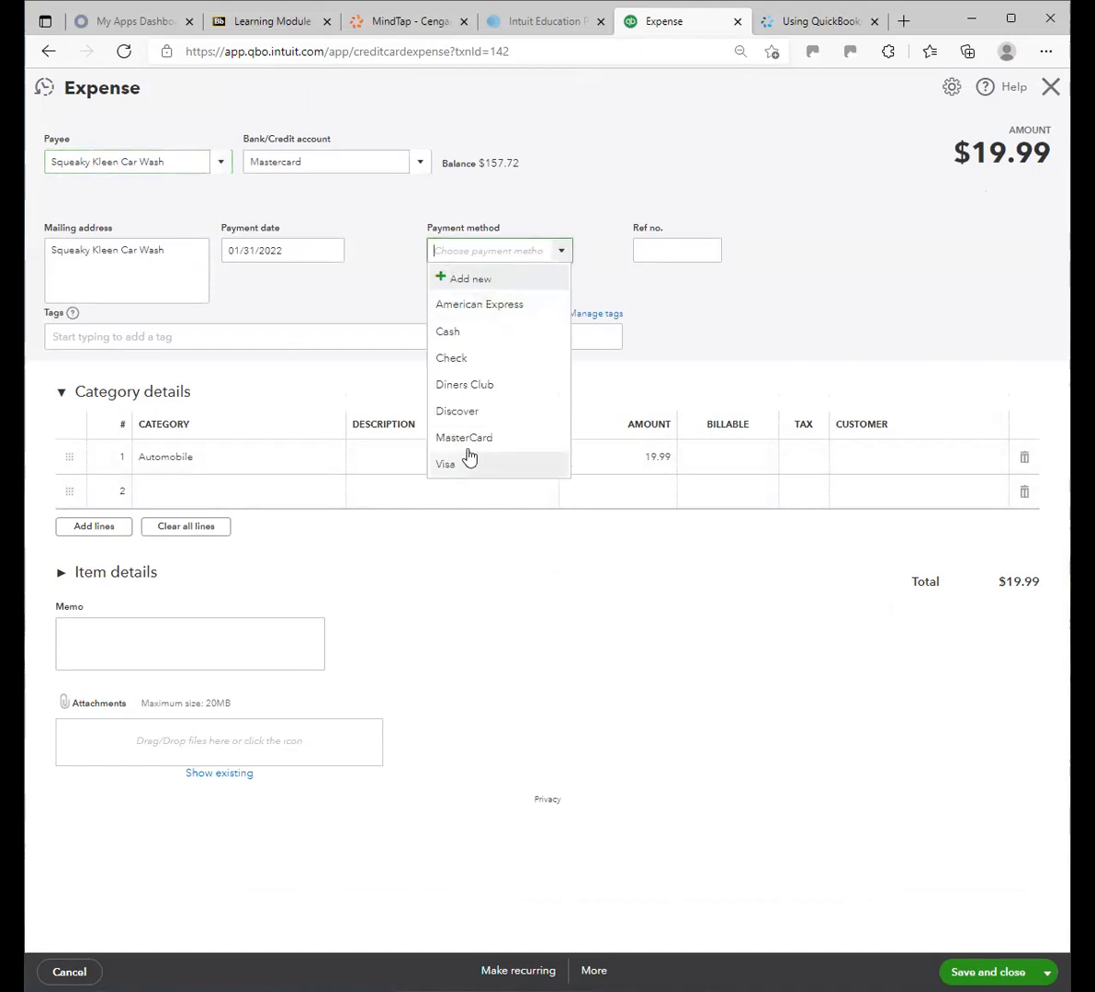
click(689, 253)
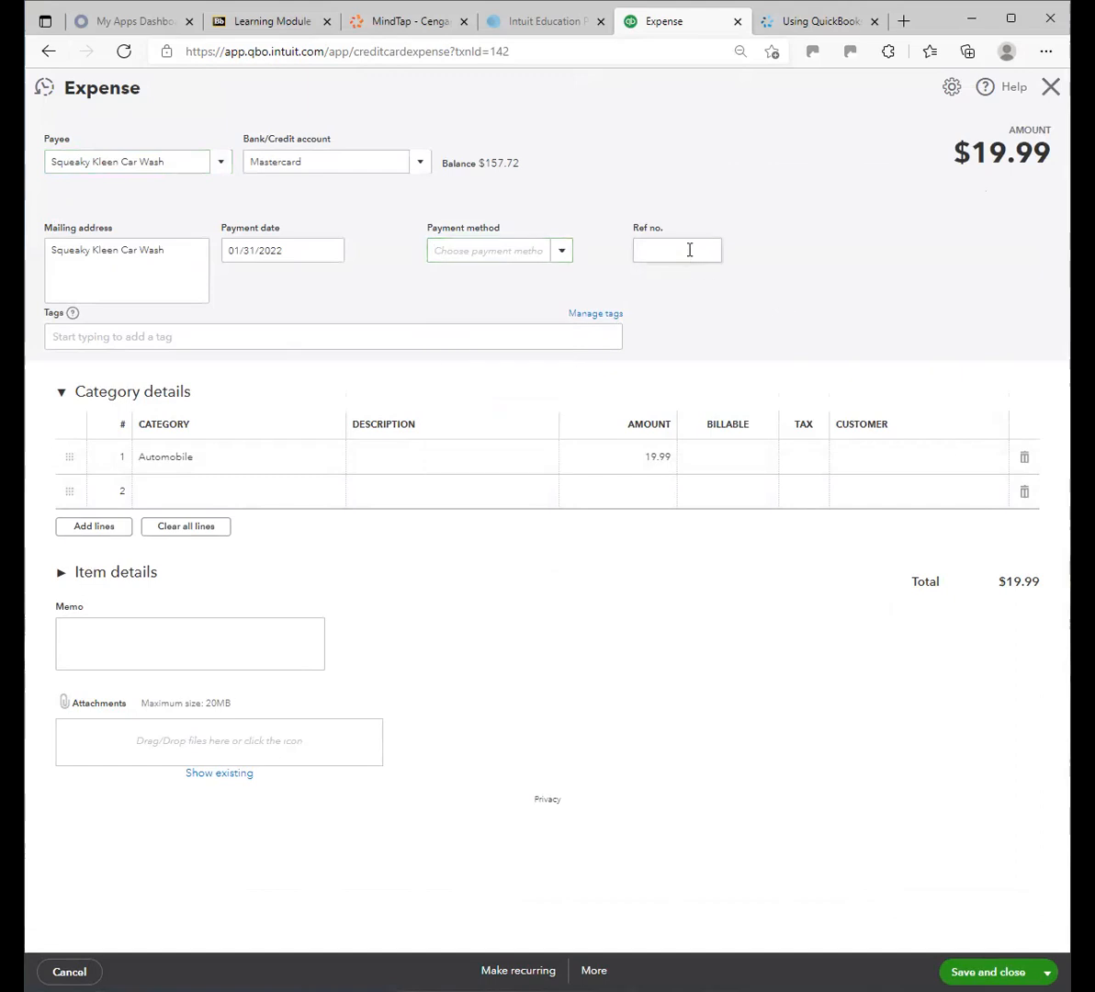
click(405, 457)
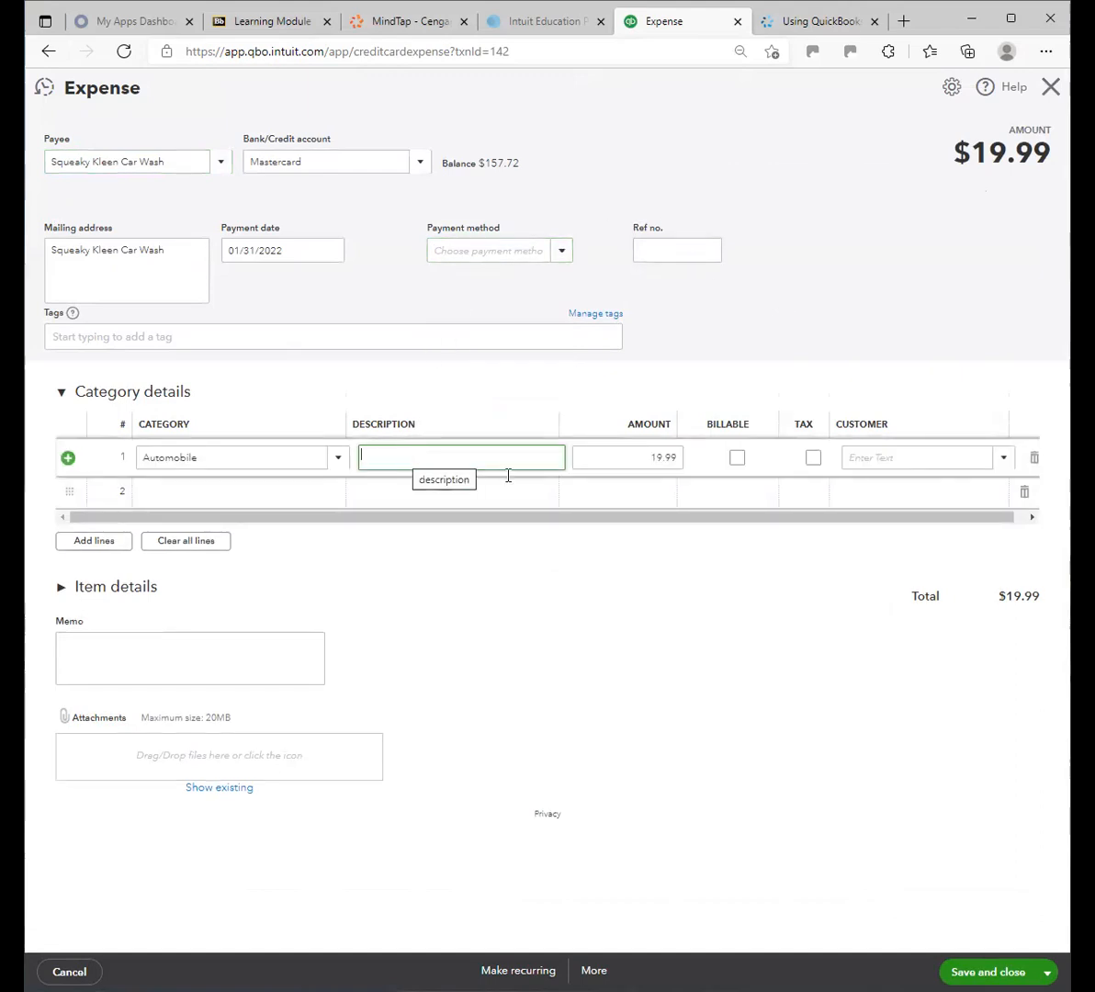
click(717, 625)
Look through the customers available for the Automobile line and close the expense without changing it
click(914, 452)
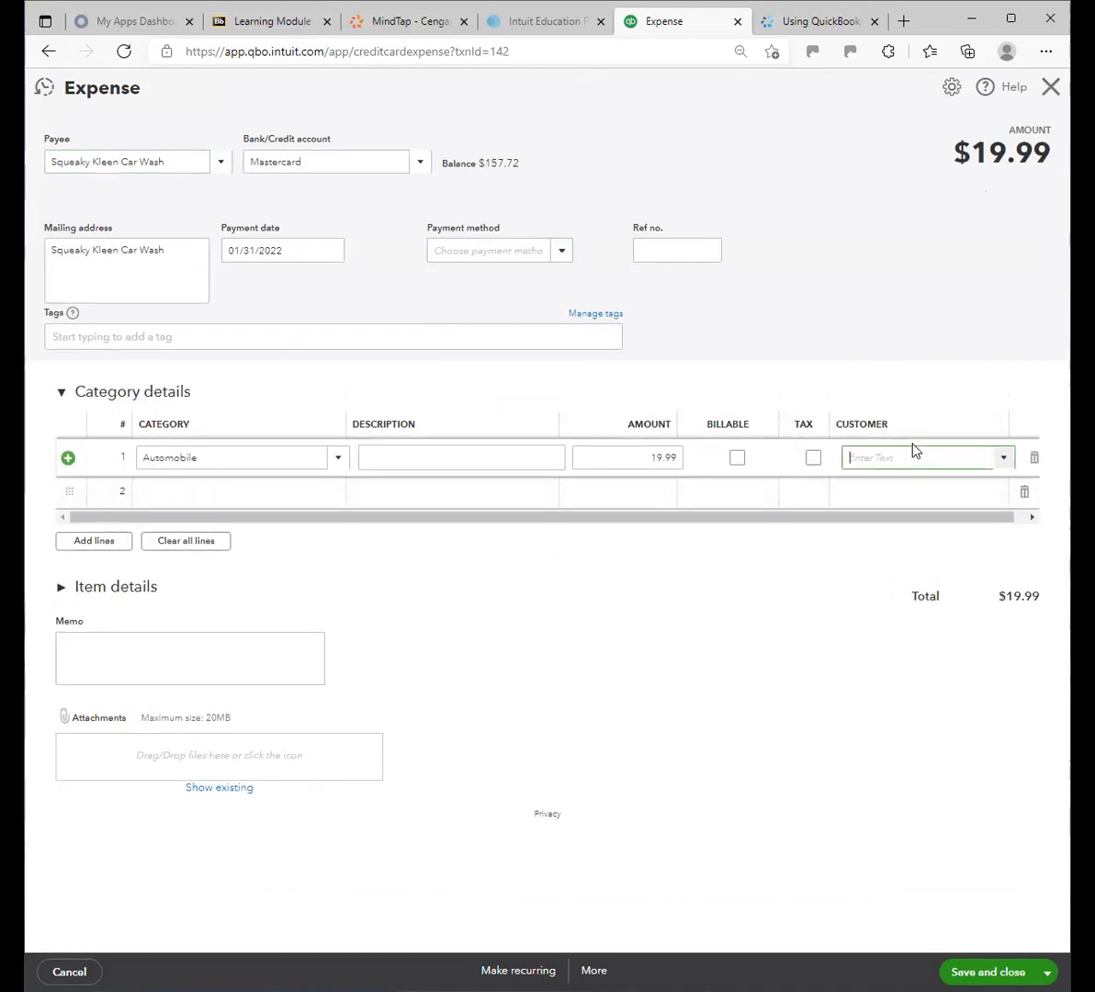
click(1006, 460)
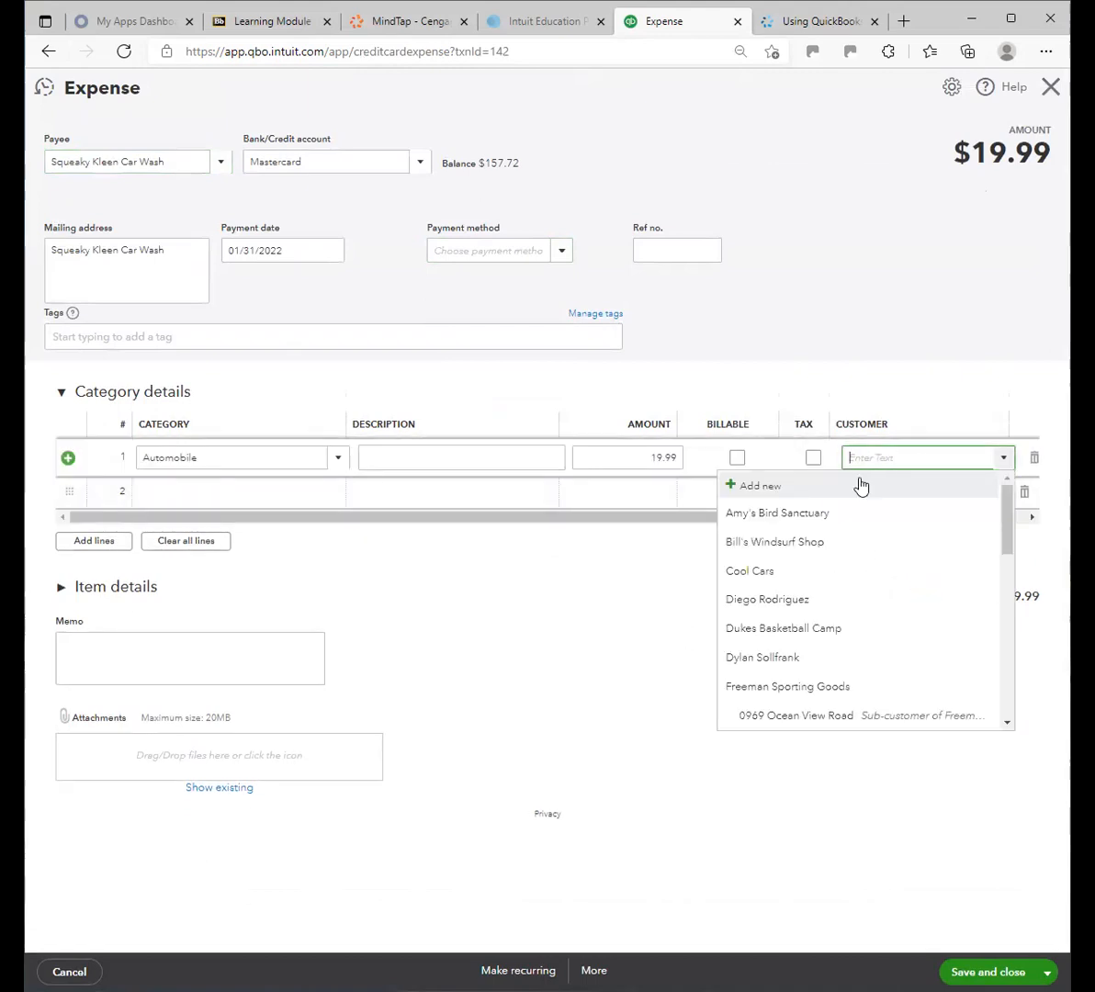
scroll(822, 569, down, 2)
scroll(802, 586, down, 4)
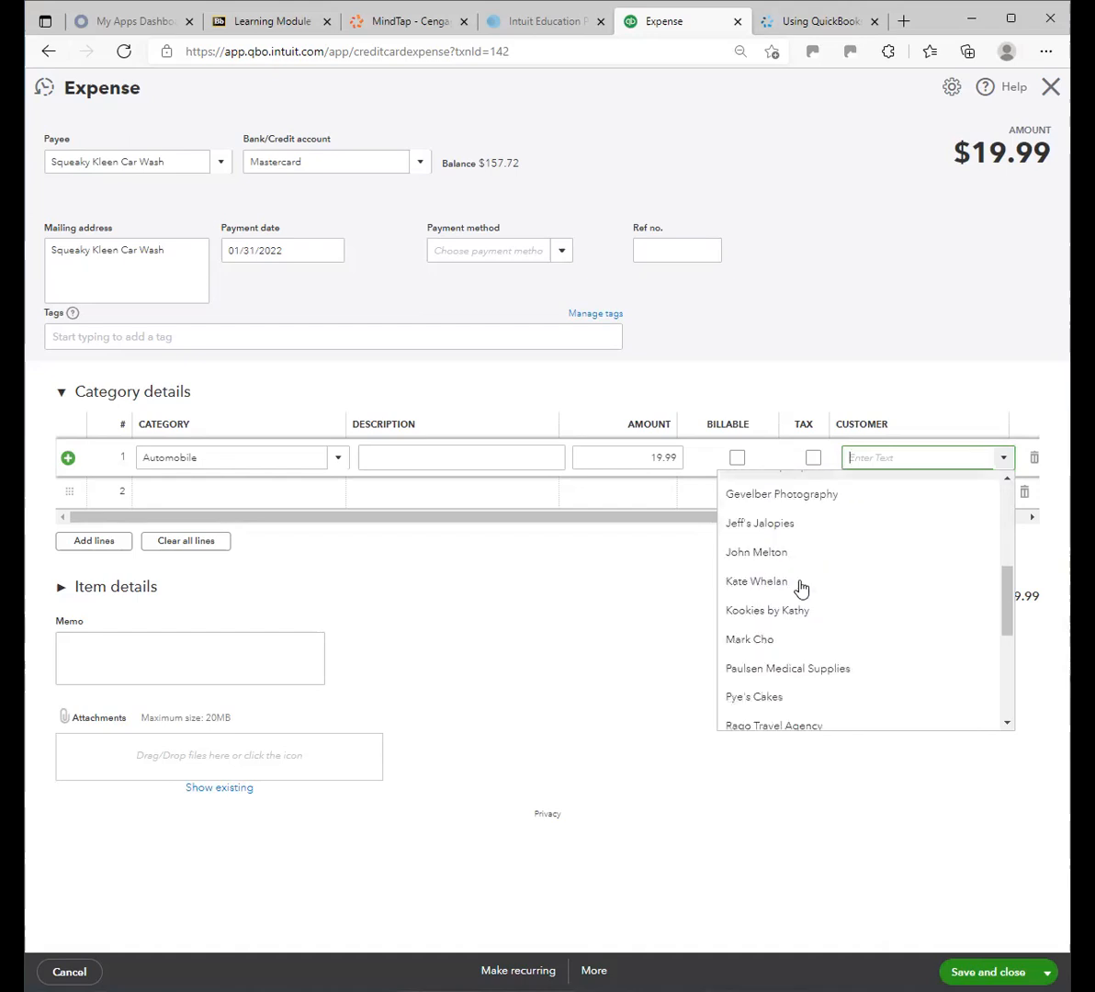
scroll(799, 585, down, 1)
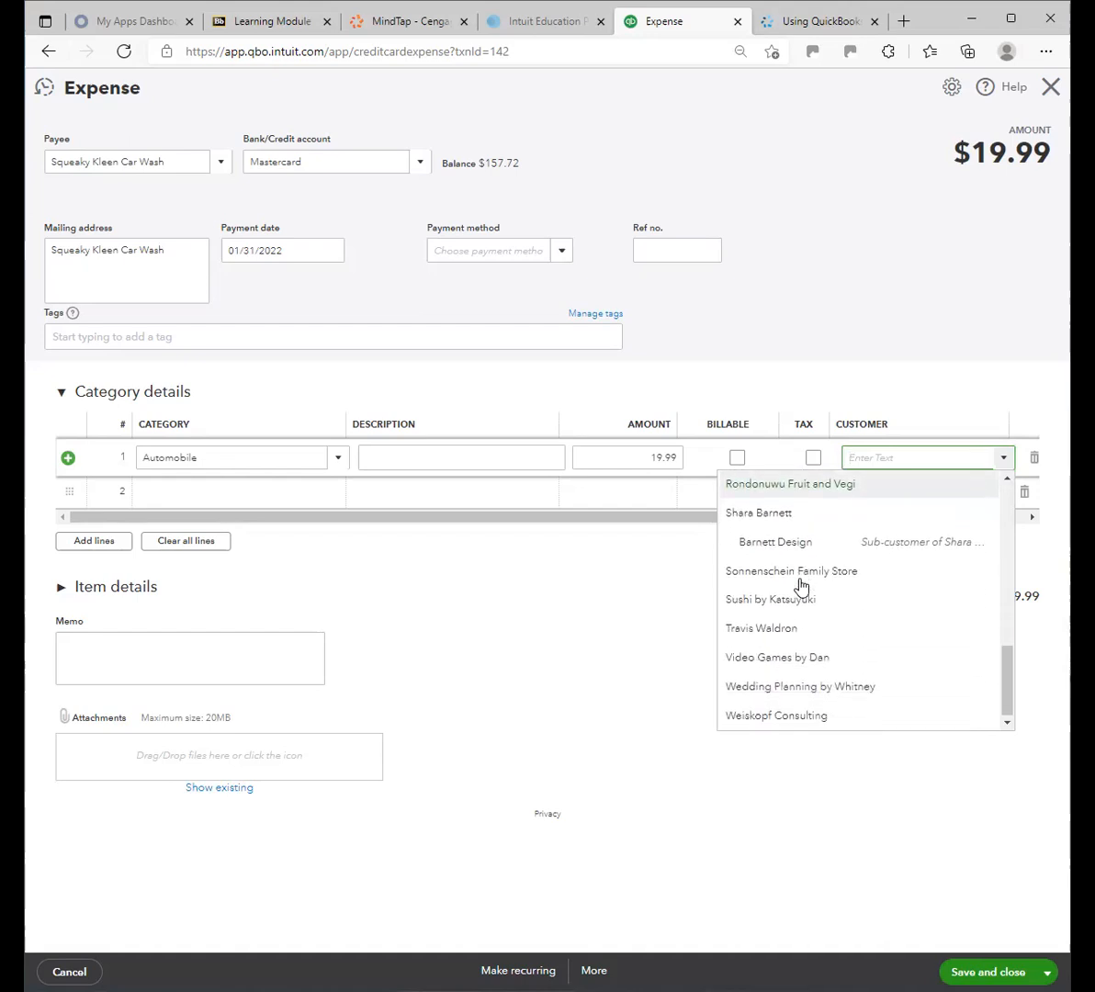
scroll(799, 585, up, 2)
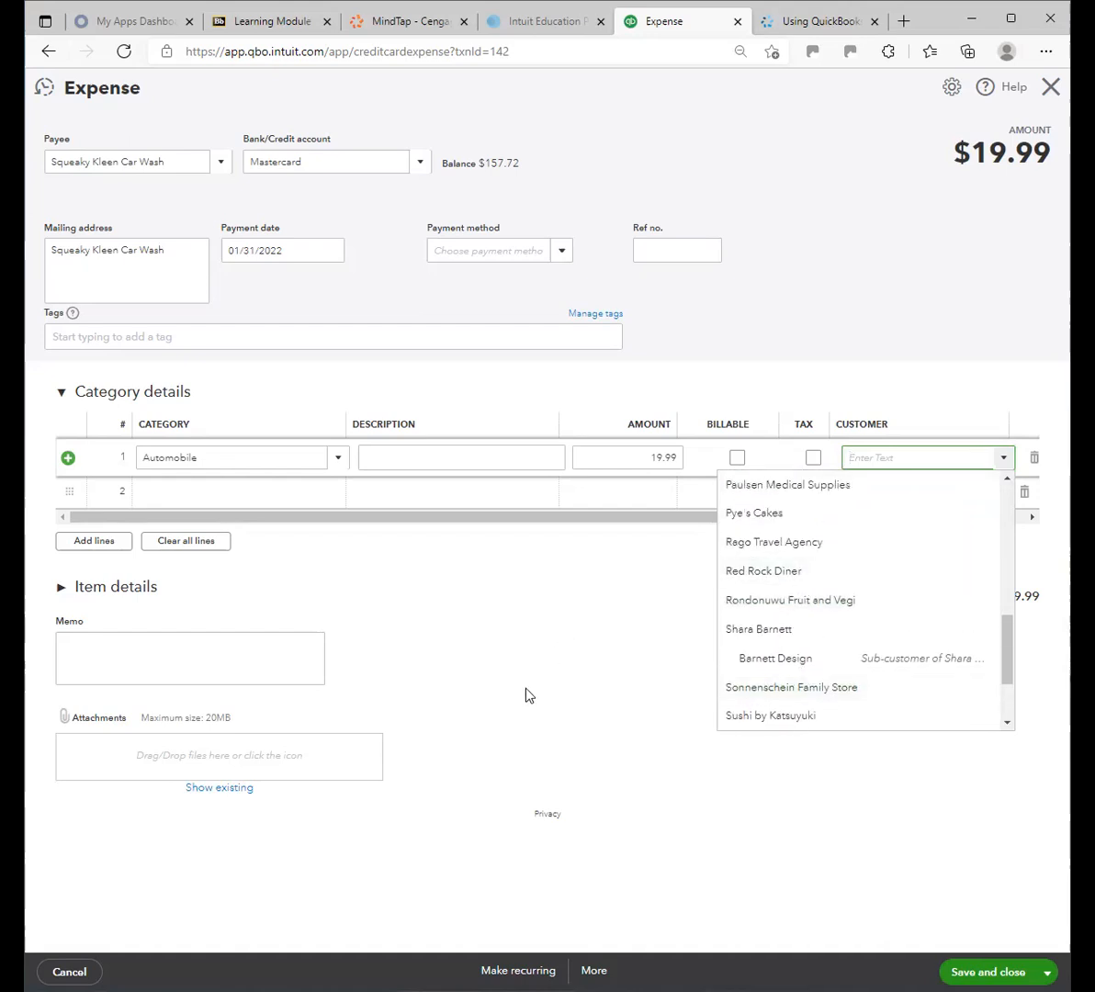
click(526, 696)
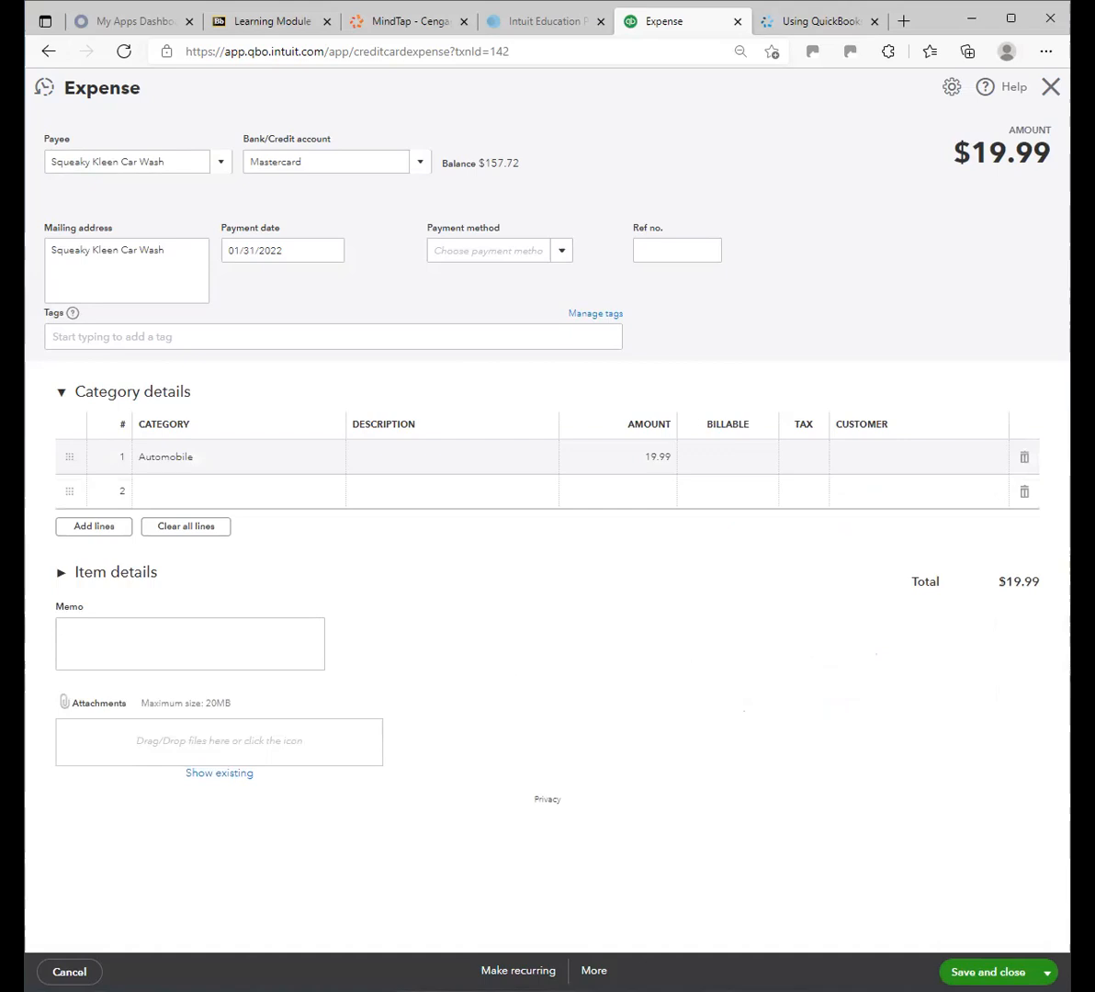
click(1052, 88)
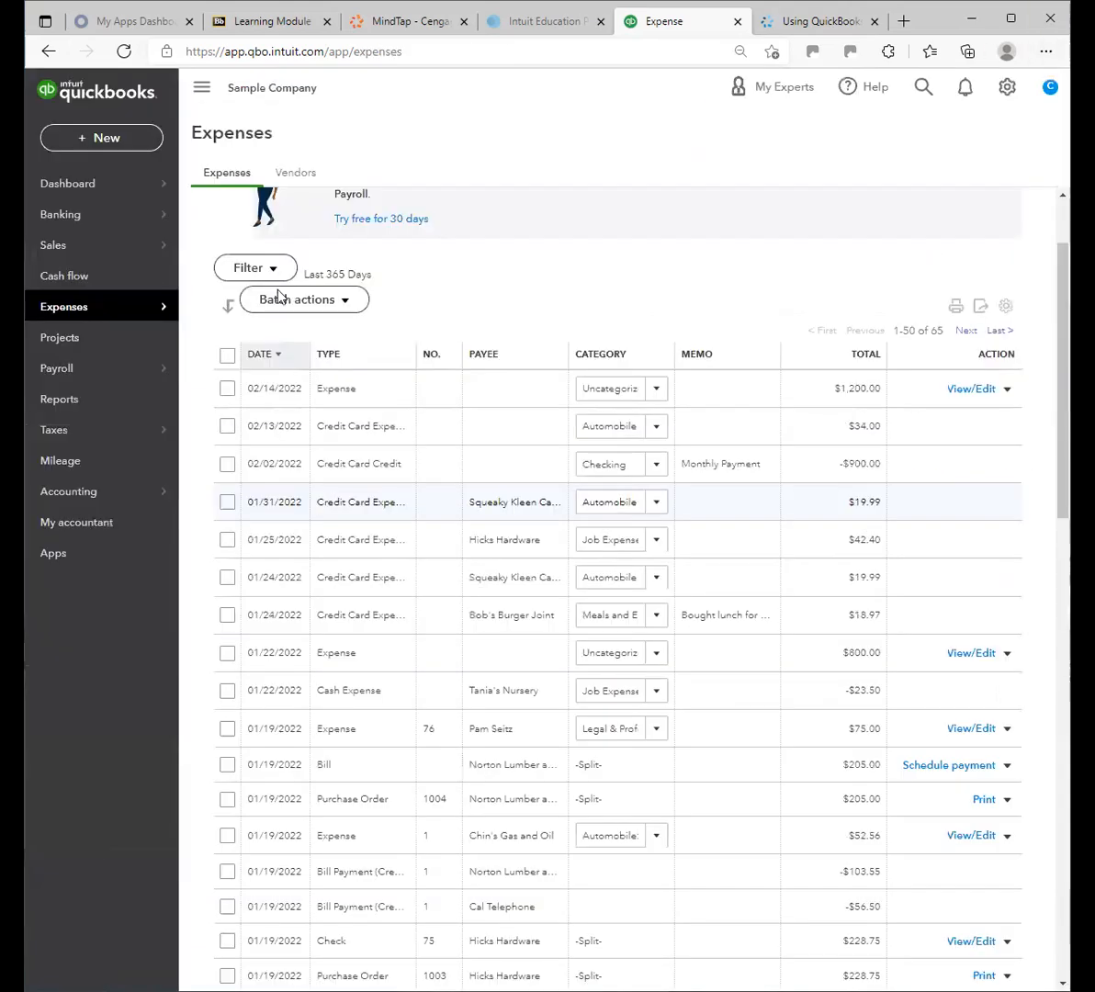
View the category choices for the 01/31/2022 Squeaky Kleen Car Wash expense in the list, then reopen and close its expense form
click(656, 508)
click(656, 508)
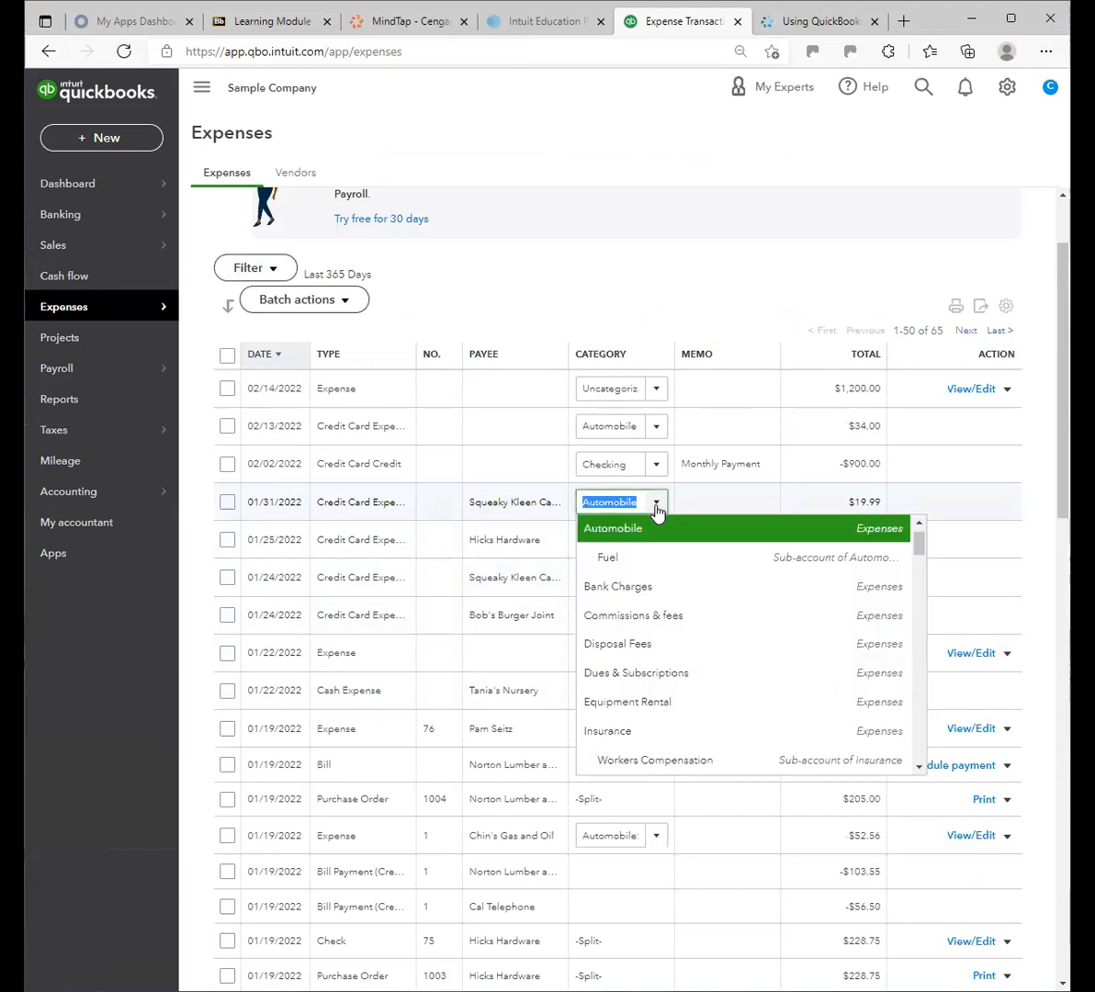
click(660, 241)
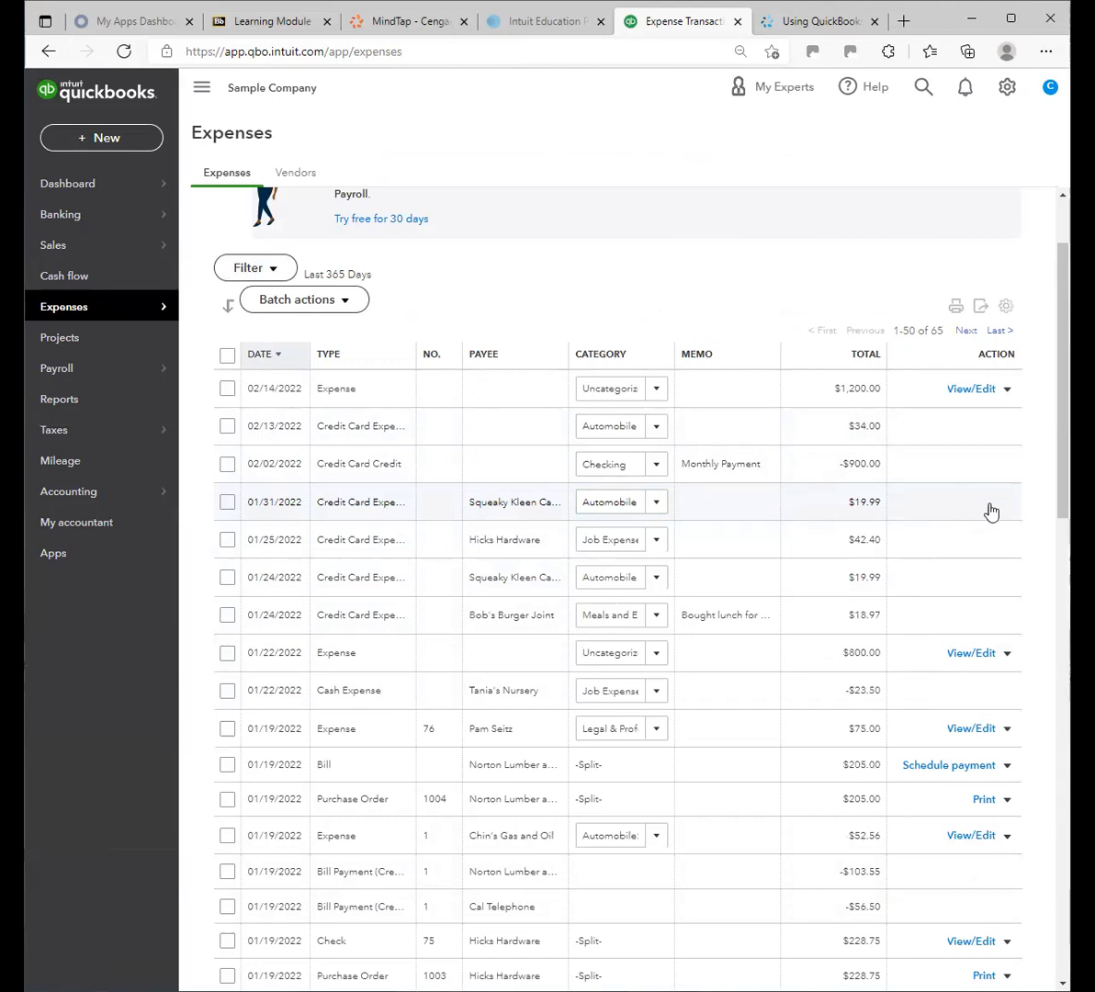
click(729, 511)
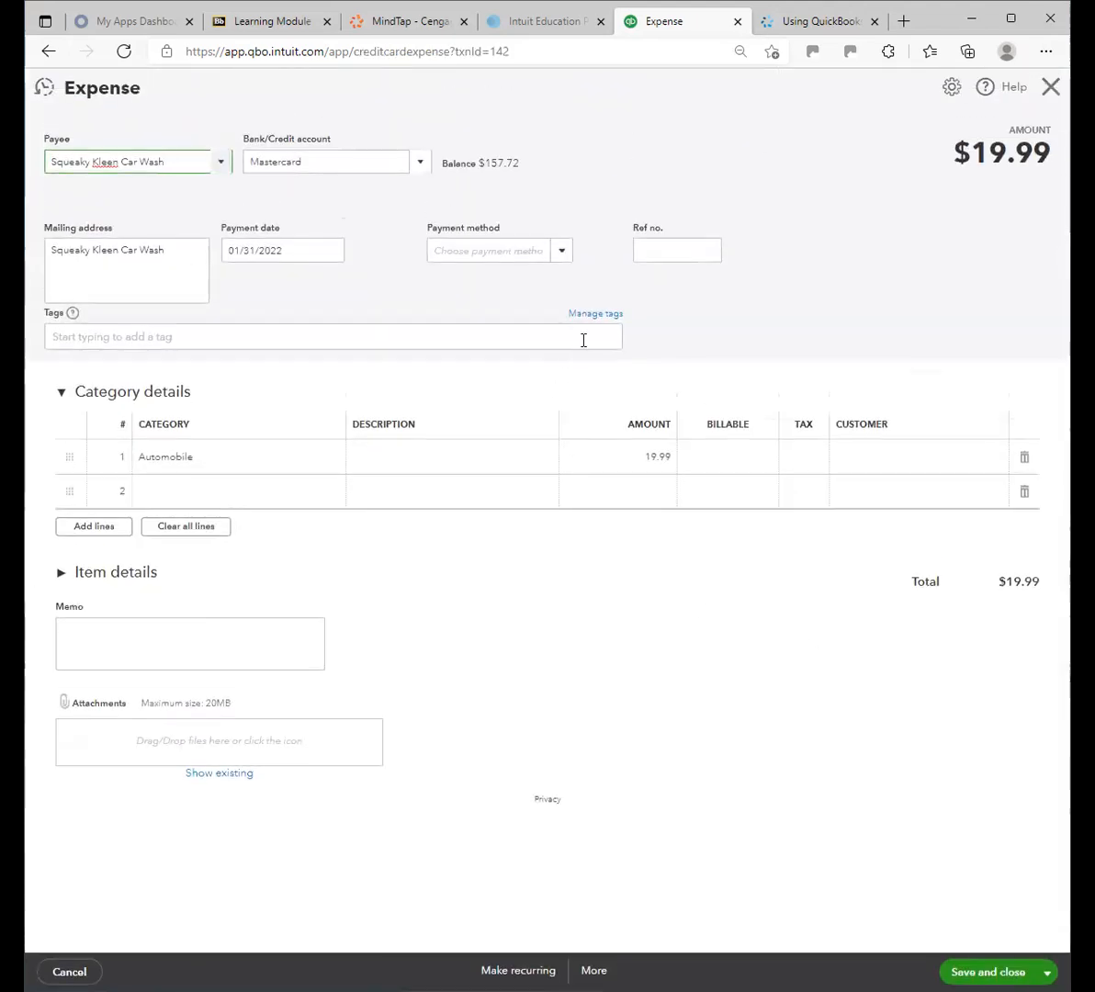
click(1051, 87)
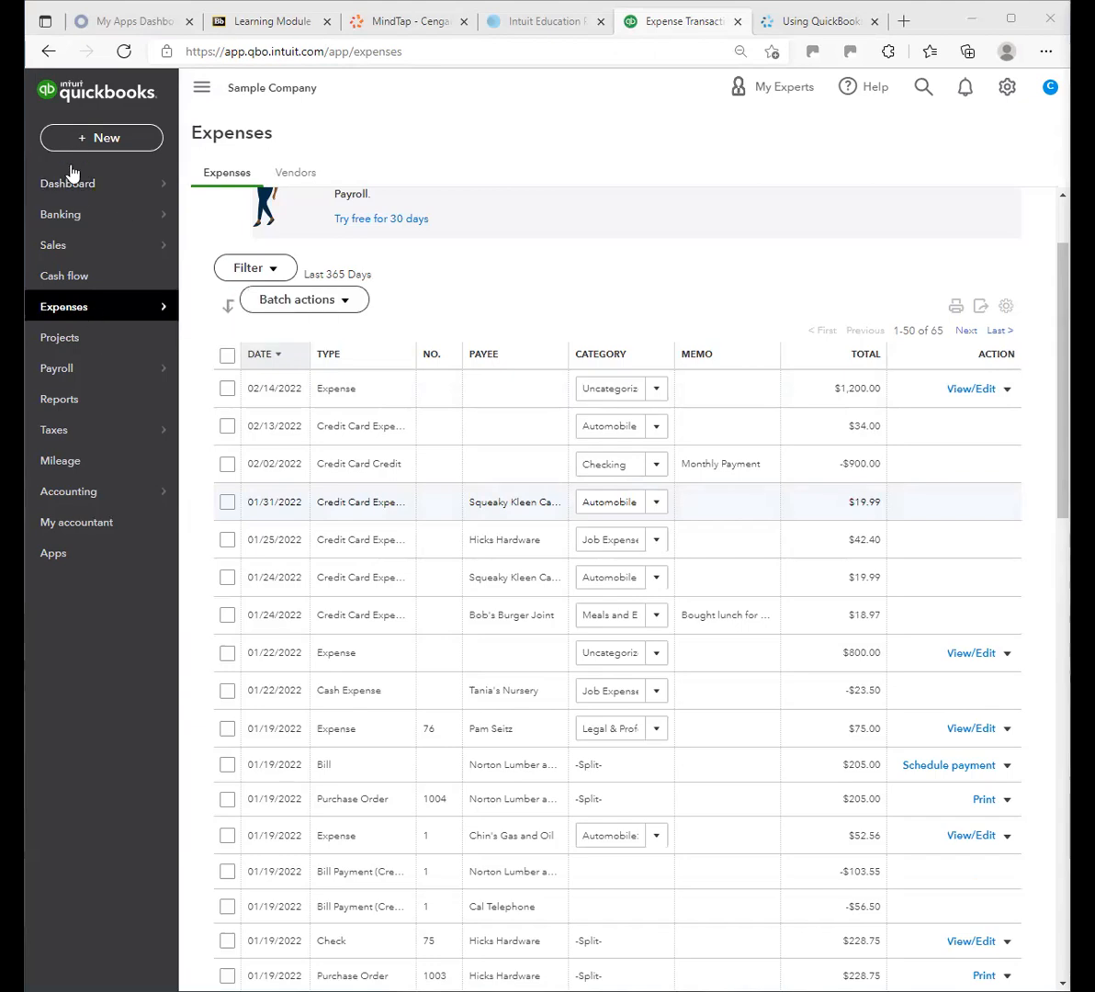
Open the Chart of Accounts in the Accounting area and display the account list
mouse_move(75, 499)
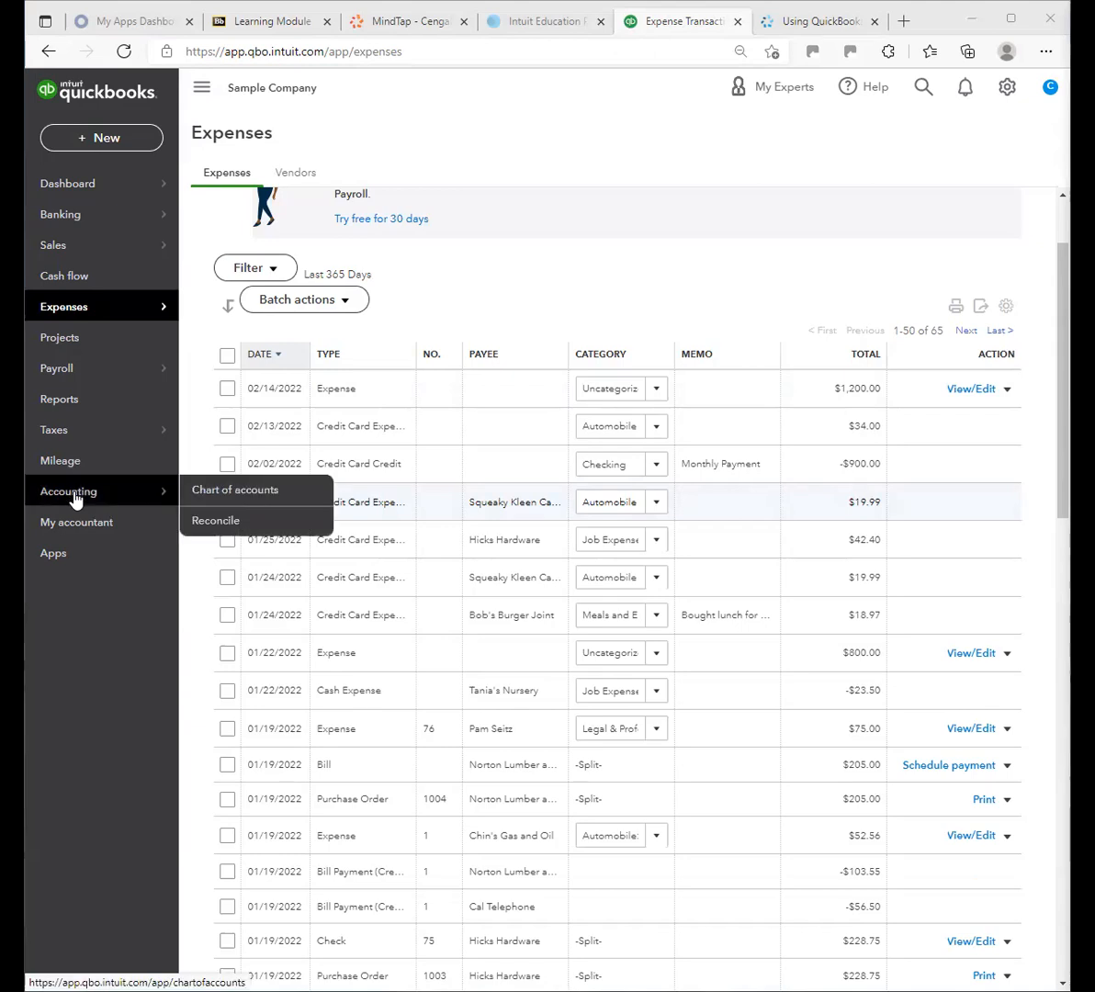
click(254, 494)
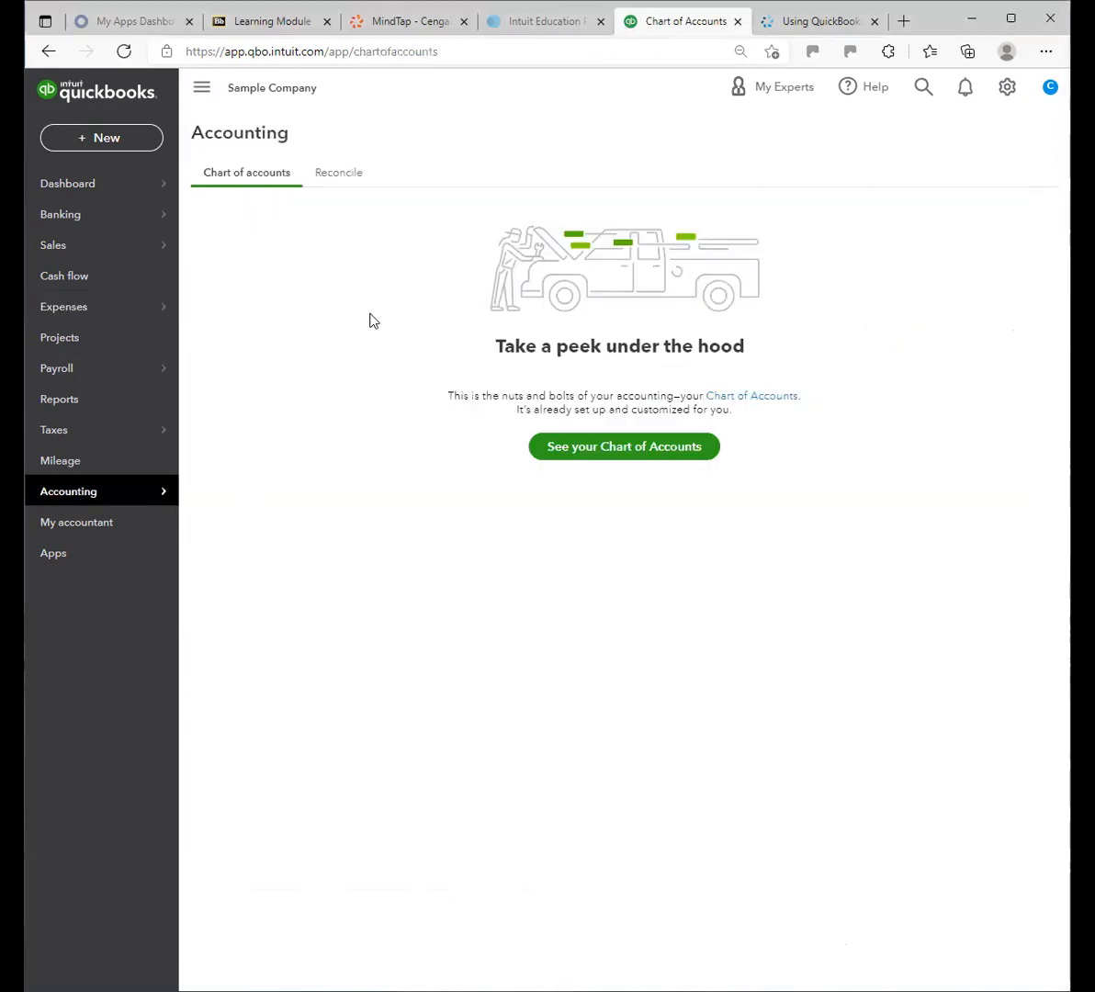
click(643, 452)
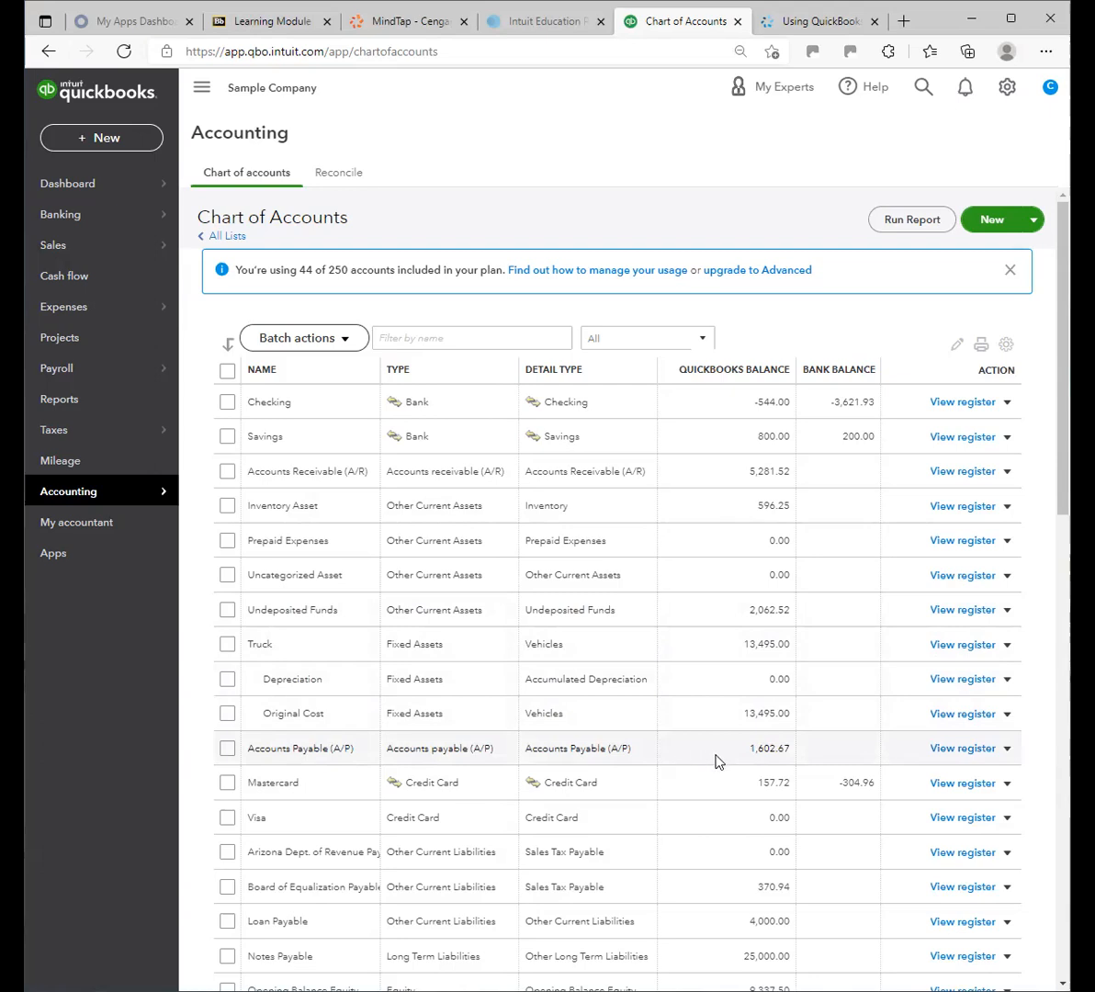
Open the Accounts Payable (A/P) register, dismiss the Register basics tip and look through the bills and bill payments
click(962, 748)
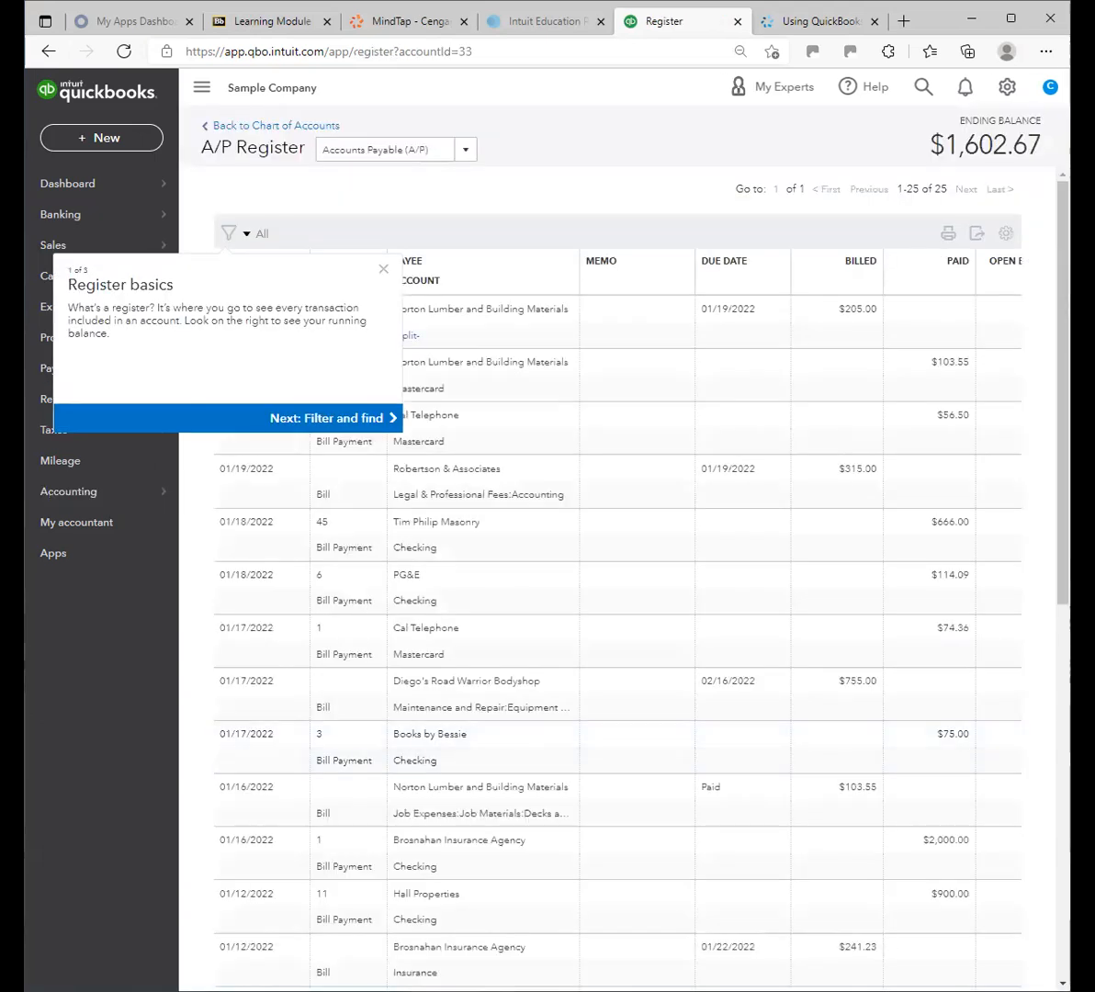
click(383, 270)
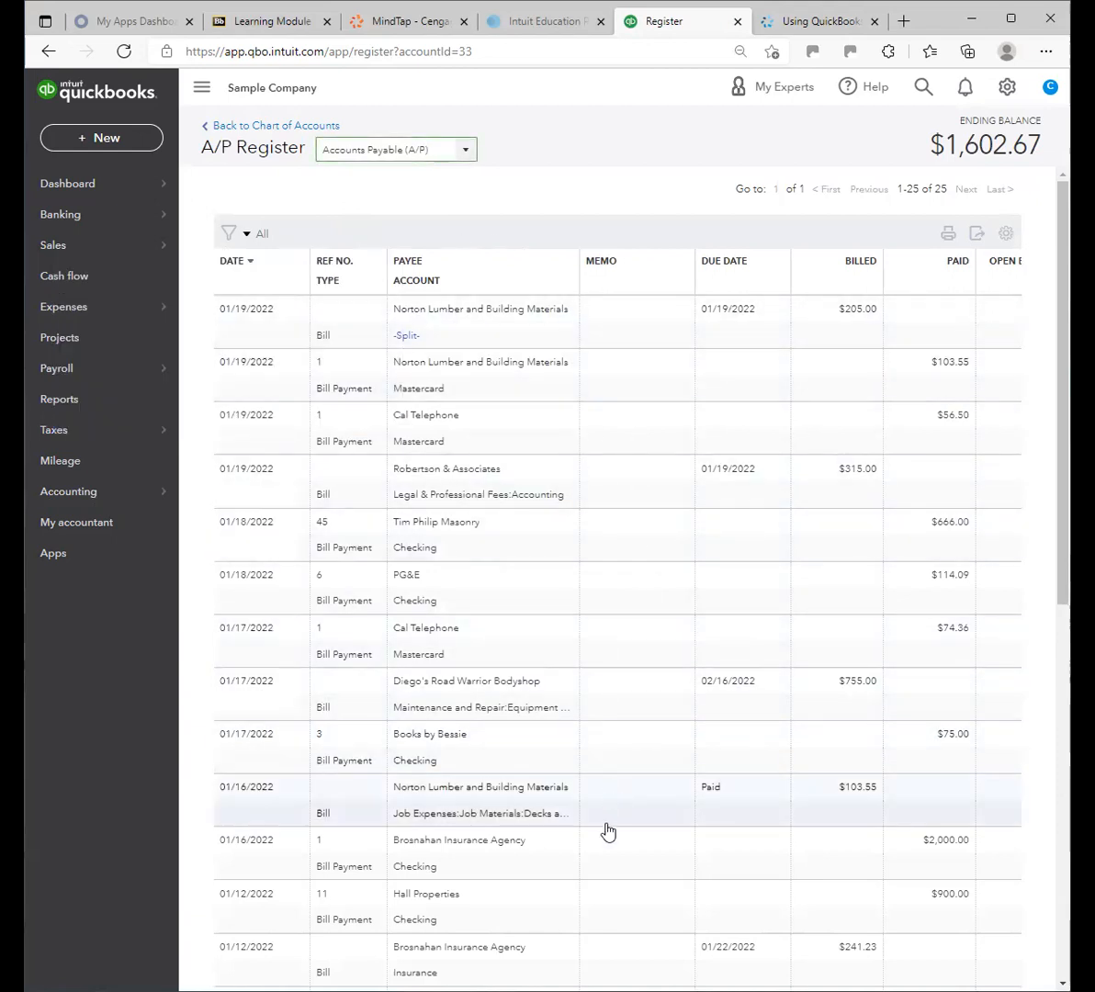
scroll(606, 795, down, 6)
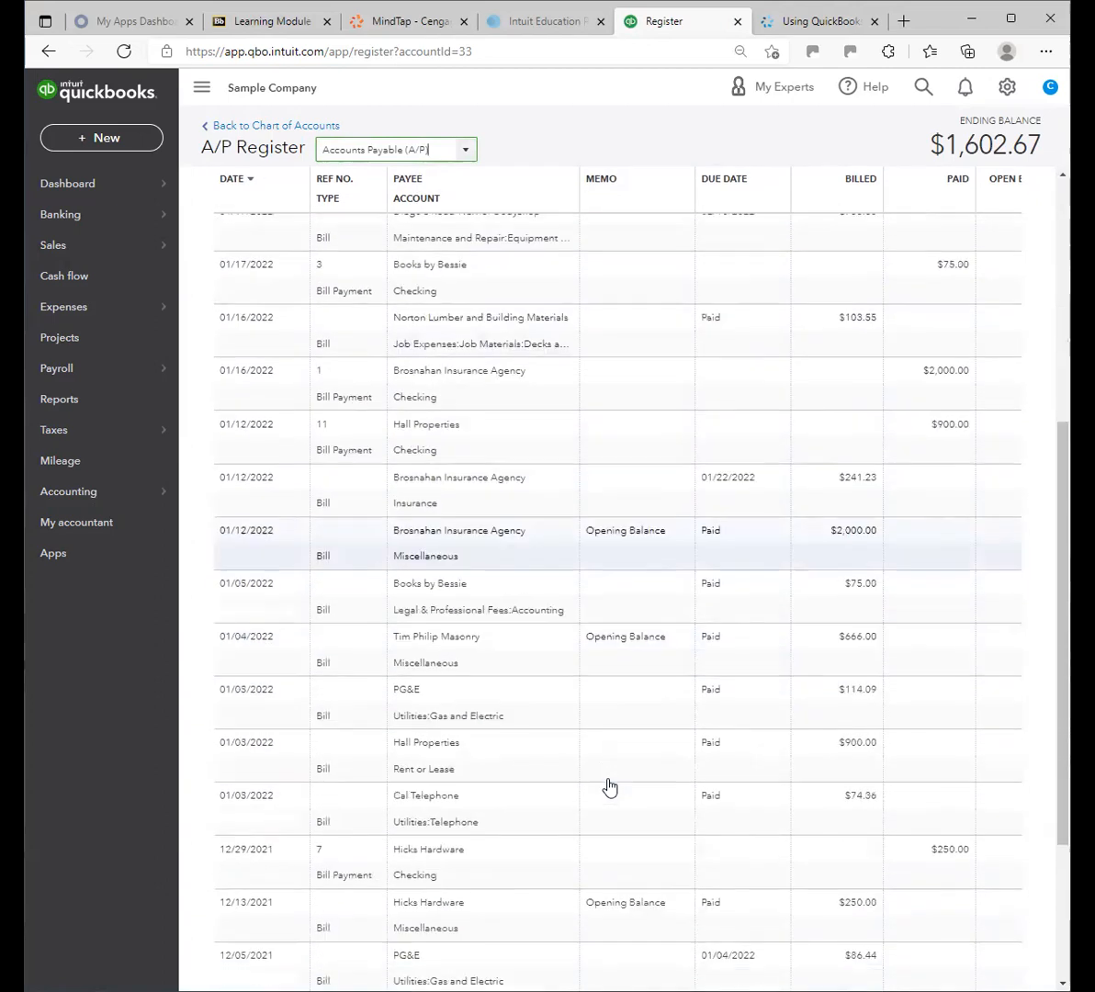
scroll(608, 799, down, 2)
scroll(606, 804, up, 7)
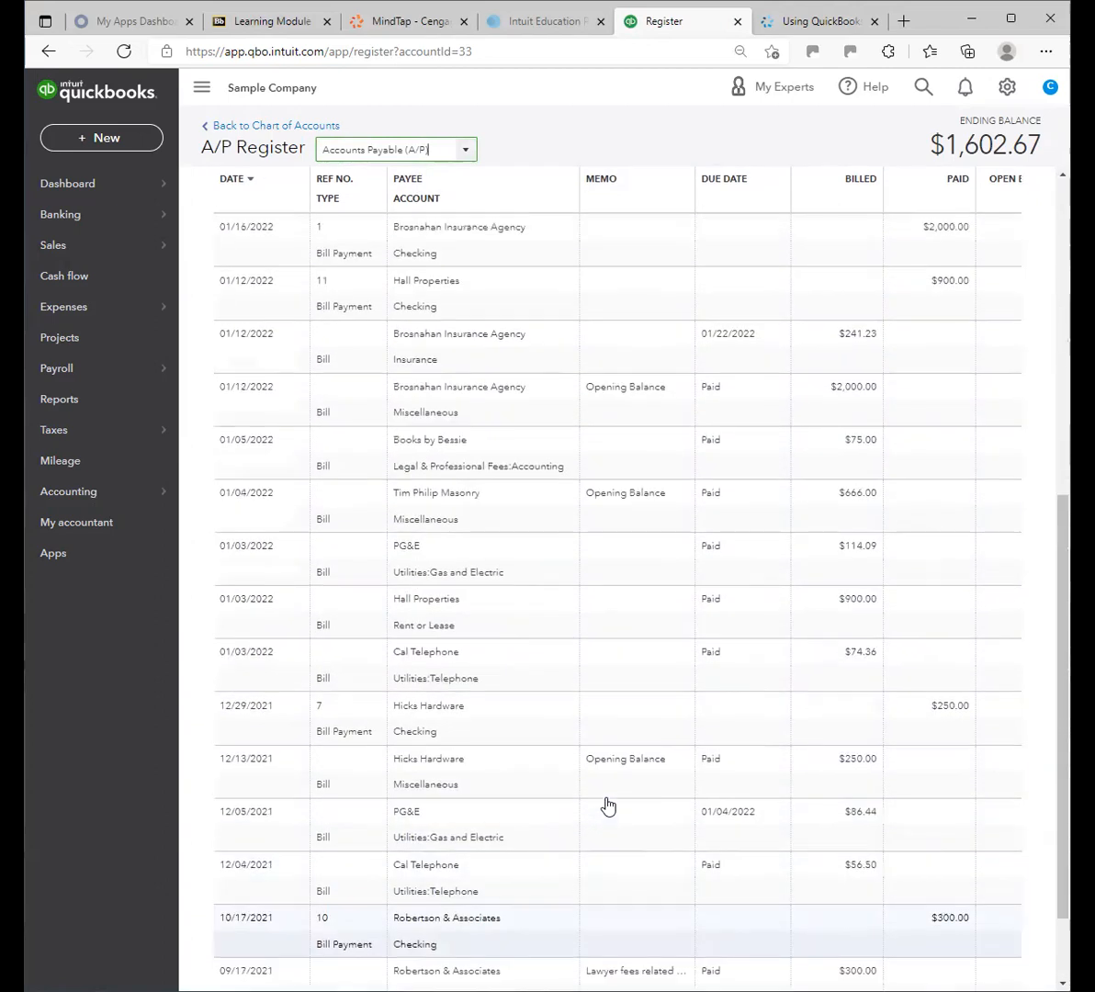
scroll(608, 792, up, 1)
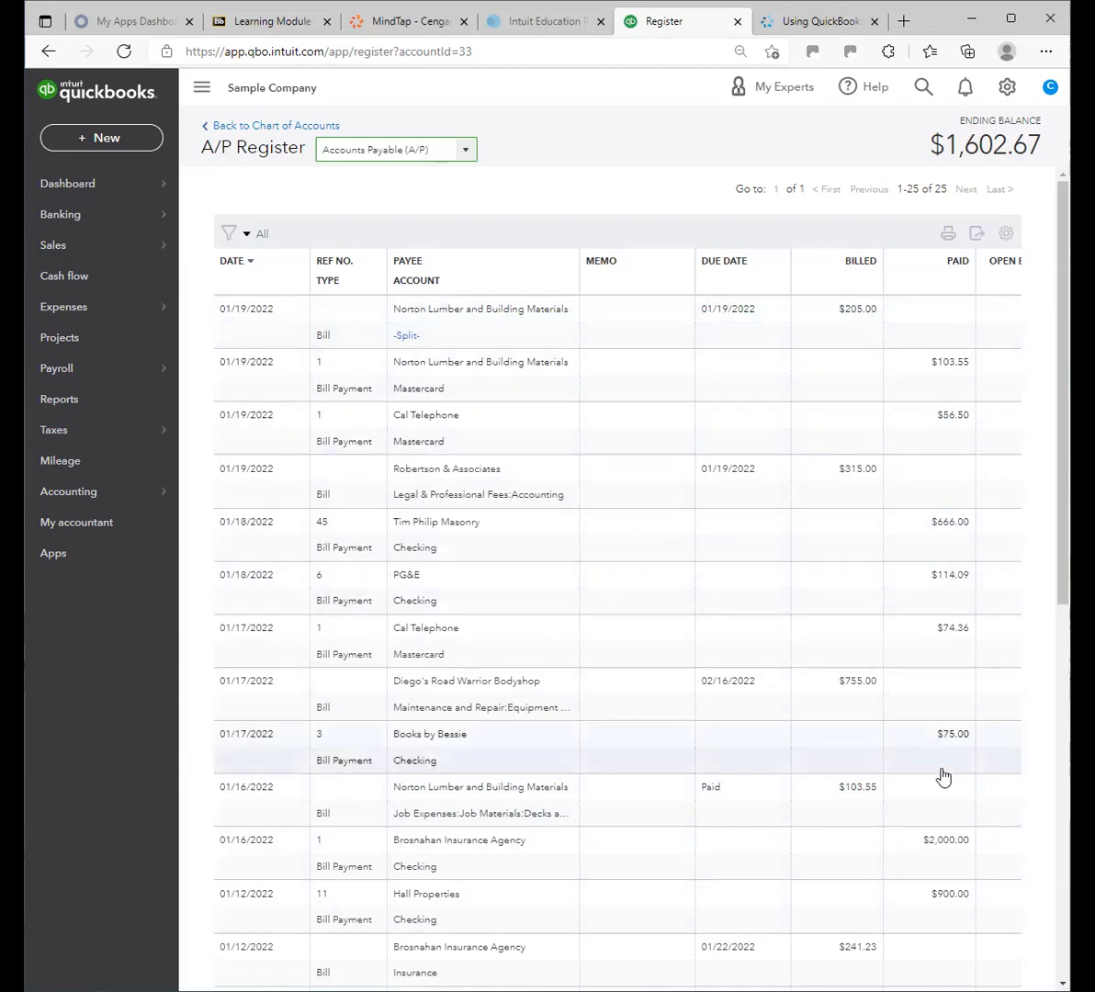
scroll(942, 778, down, 4)
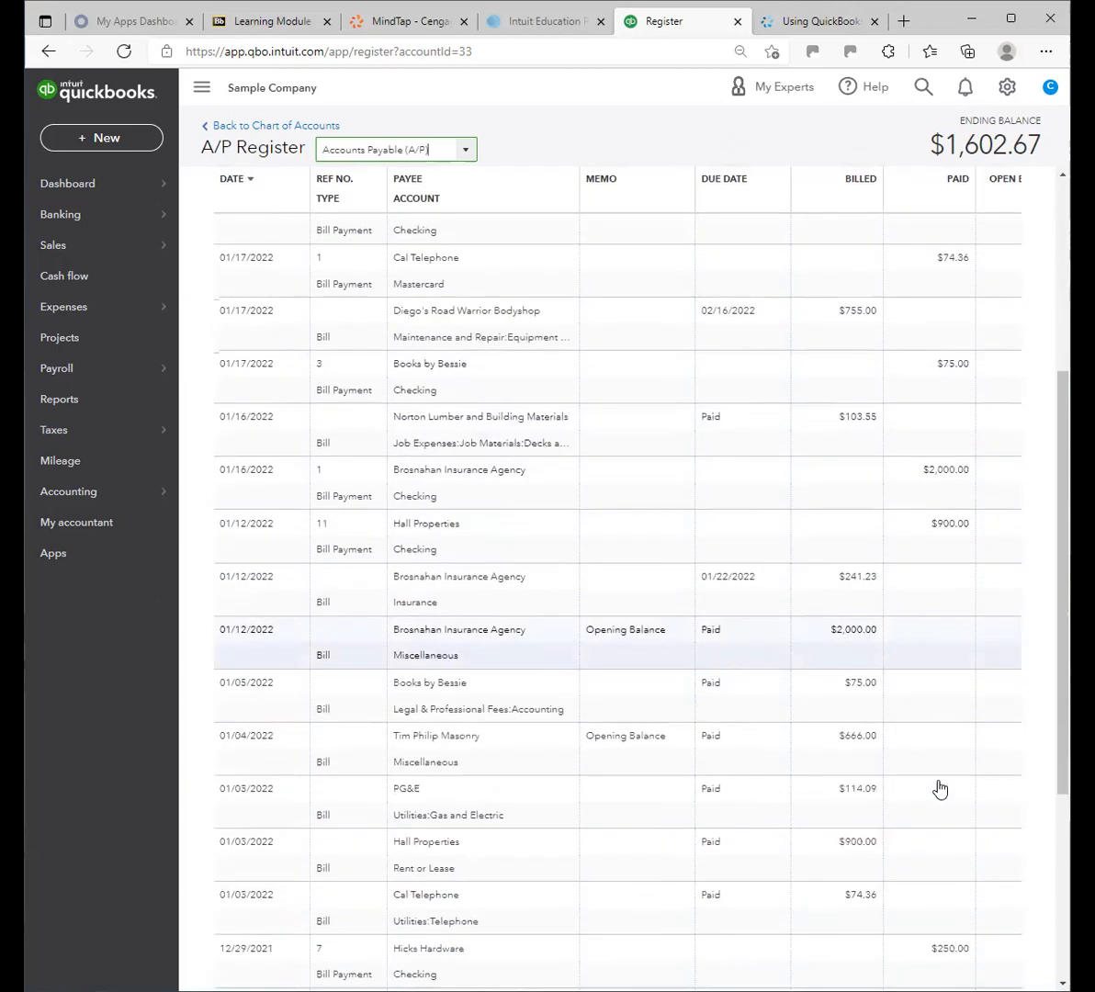
scroll(940, 788, up, 5)
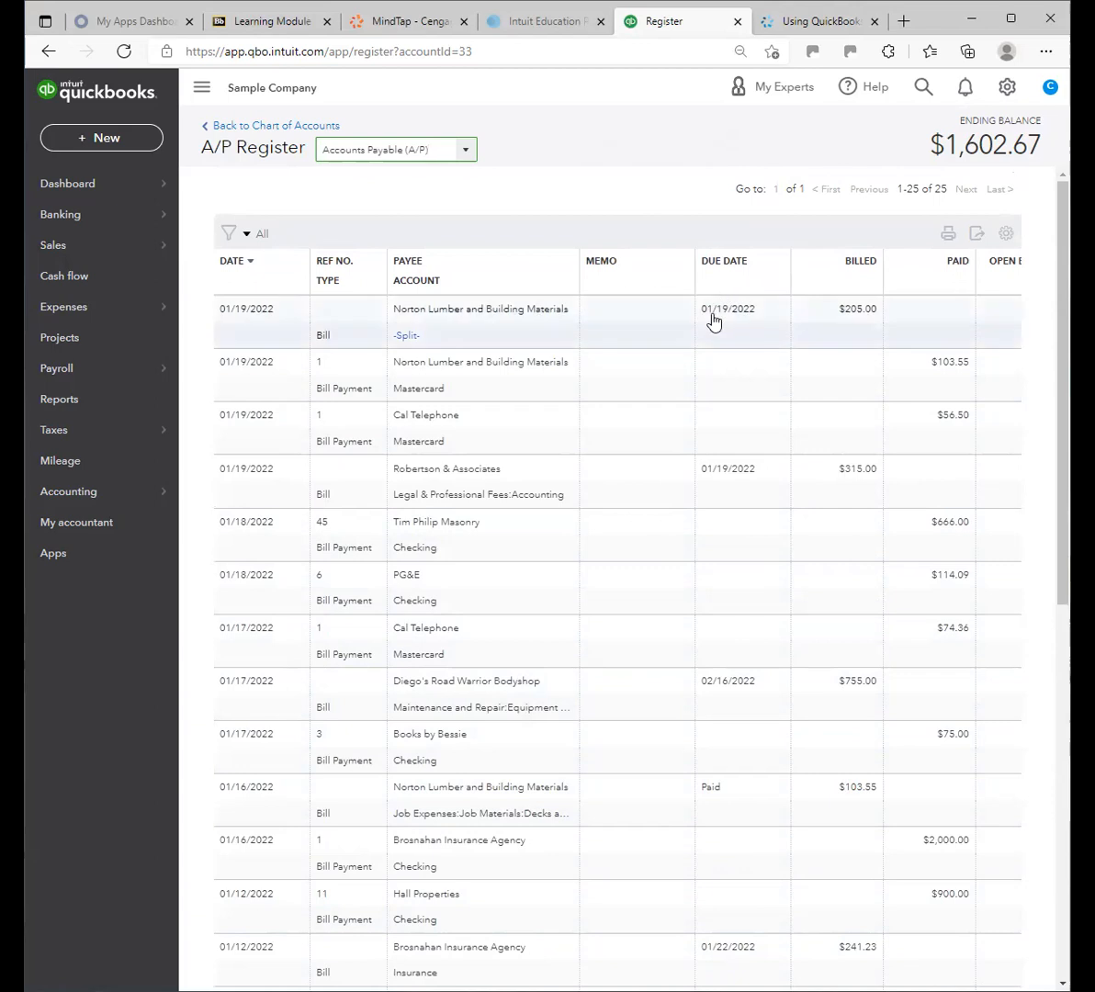
Examine the due dates and paid status of the bills throughout the A/P register
scroll(848, 367, down, 3)
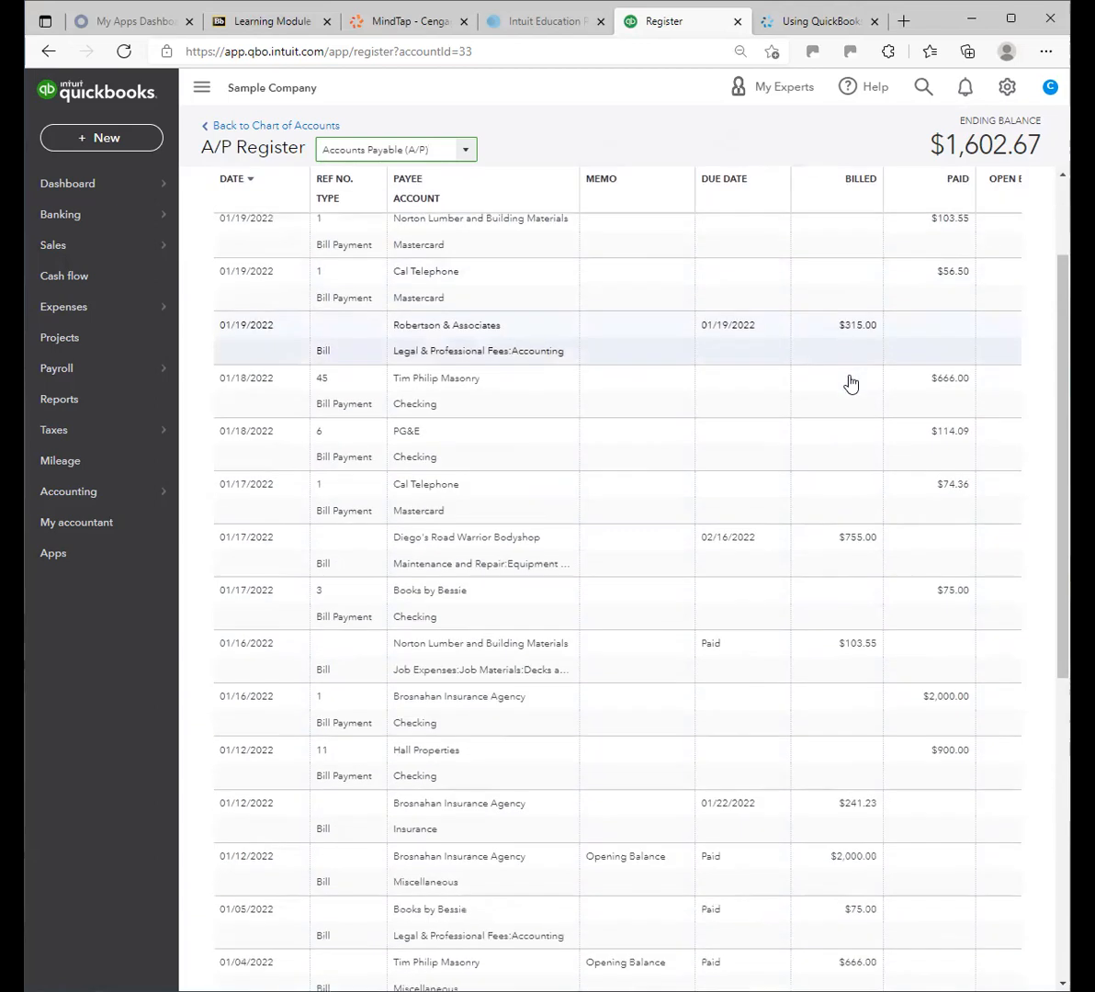
scroll(843, 397, down, 2)
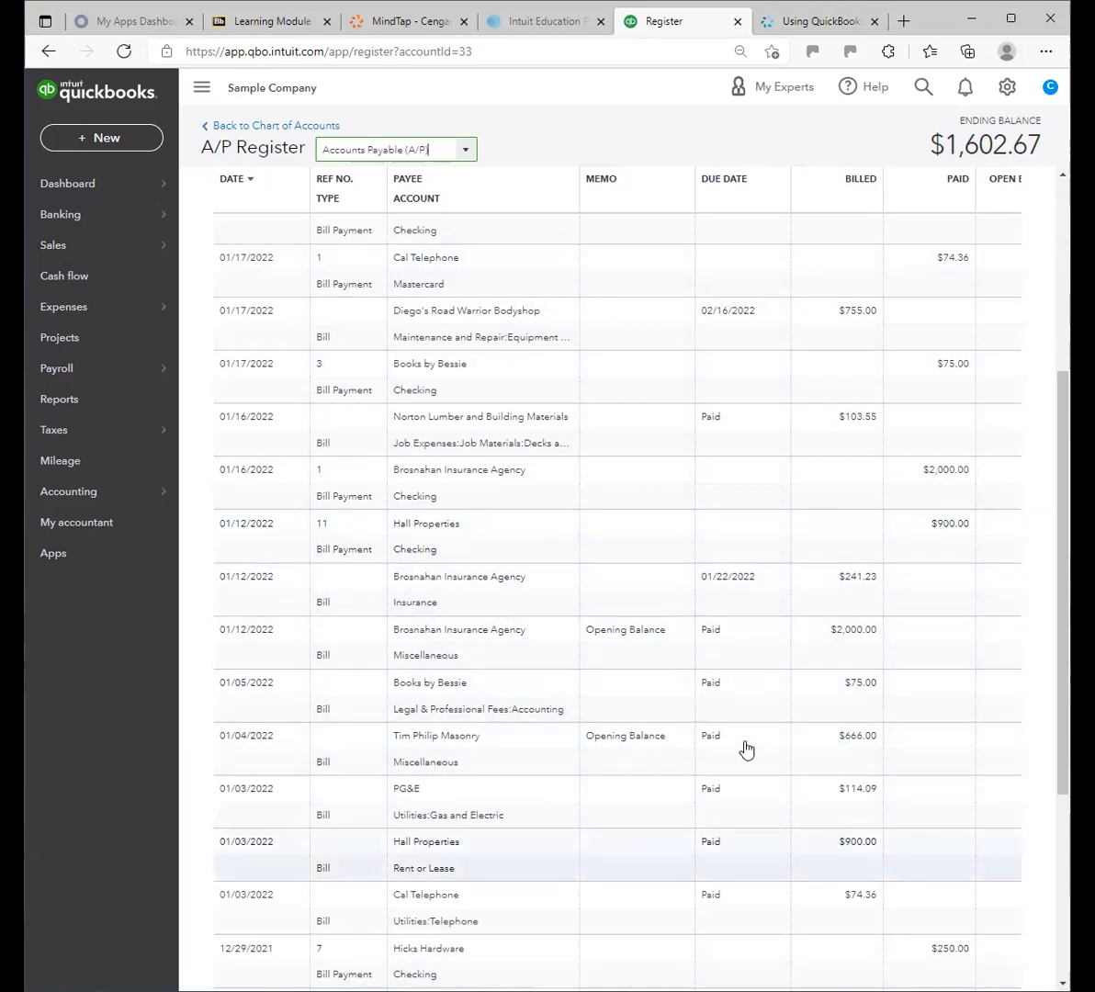
scroll(746, 793, down, 4)
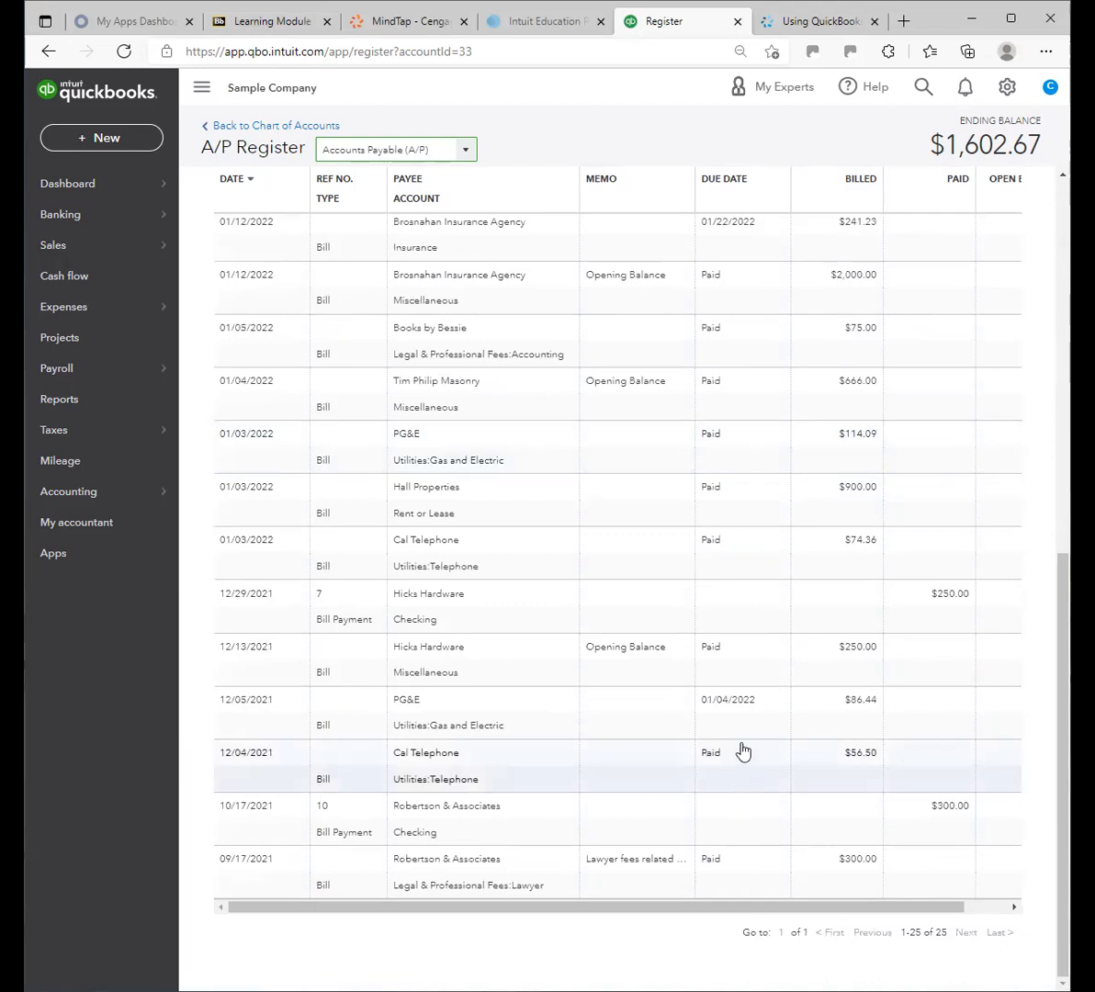
scroll(738, 765, up, 6)
scroll(739, 765, up, 2)
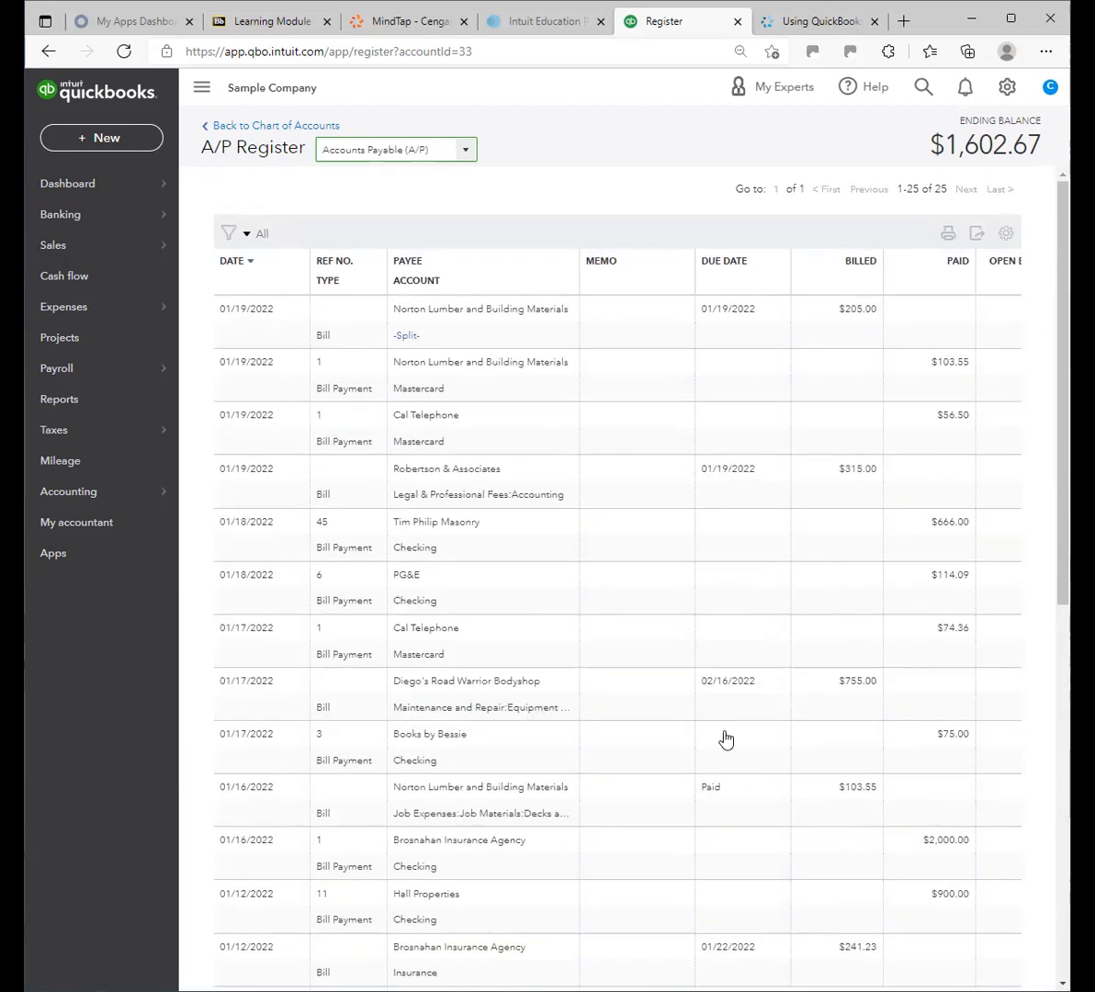
Return to the Chart of Accounts and examine which accounts offer a register and which offer a report
click(264, 127)
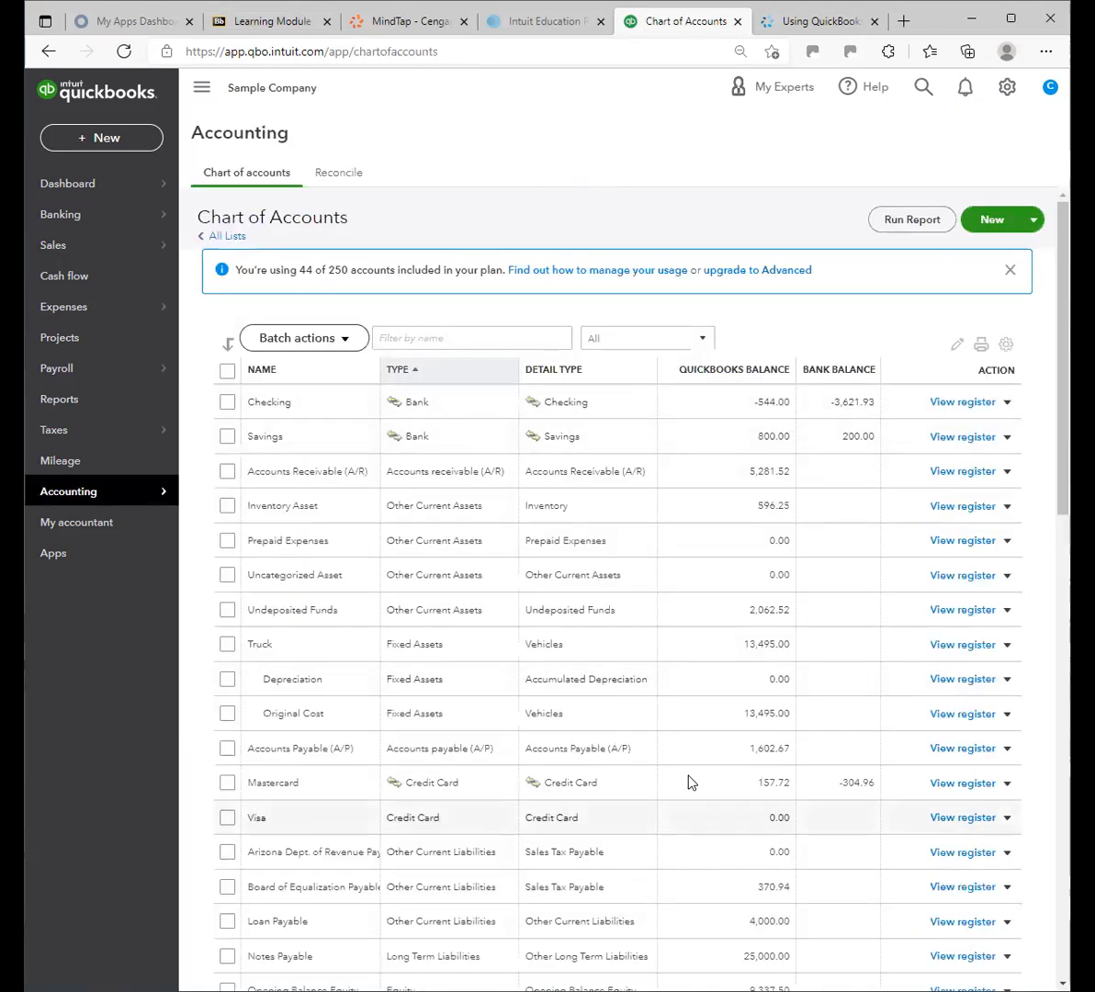
scroll(696, 754, down, 5)
scroll(695, 754, up, 5)
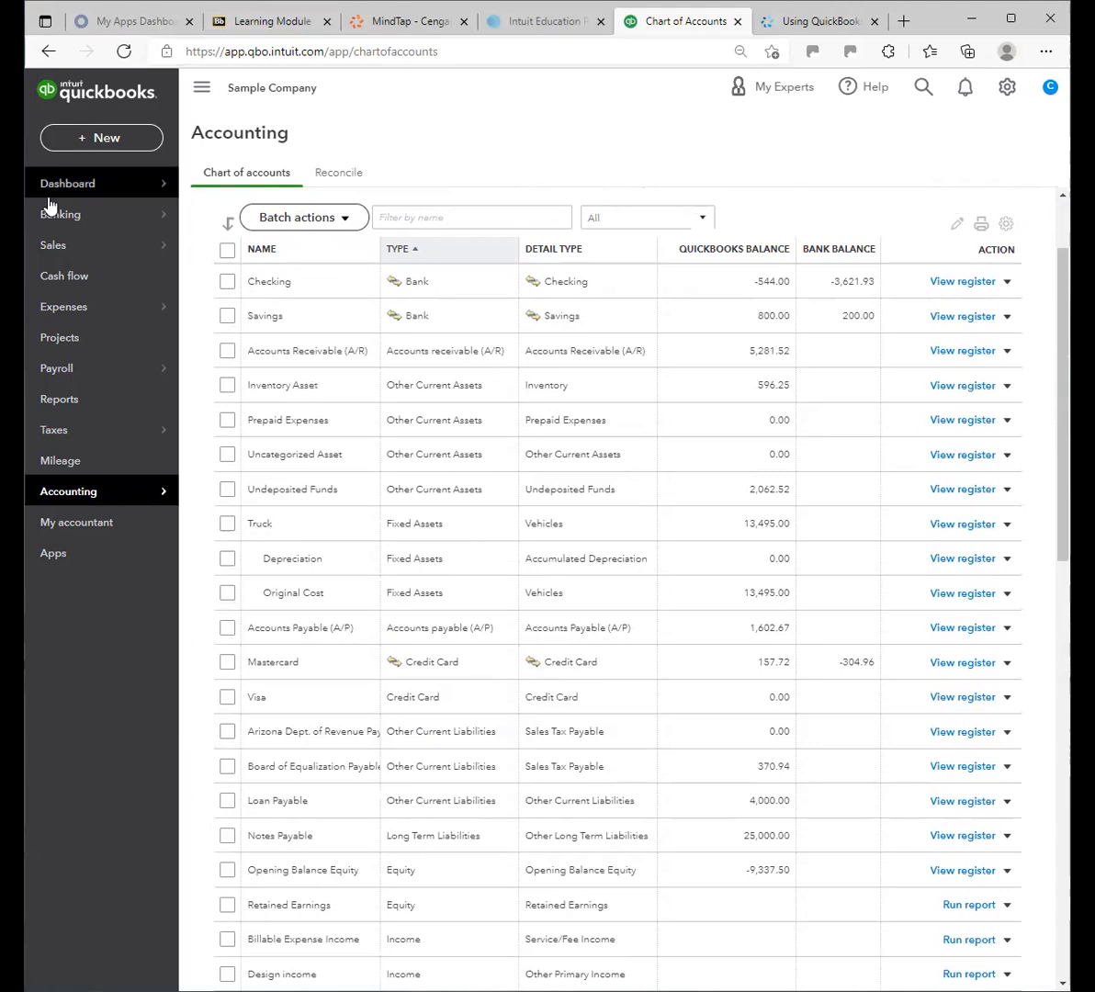
mouse_move(83, 499)
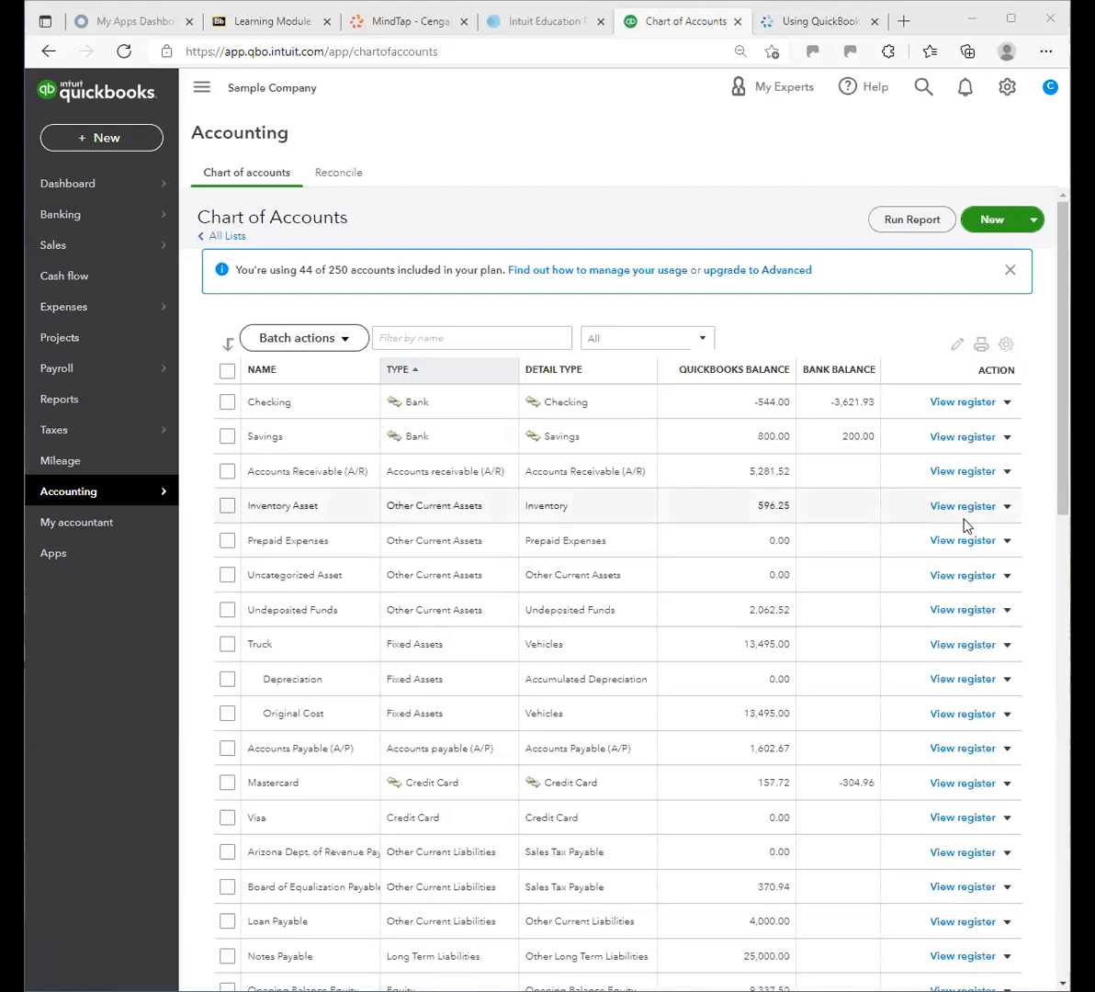
scroll(956, 521, down, 1)
scroll(956, 521, down, 5)
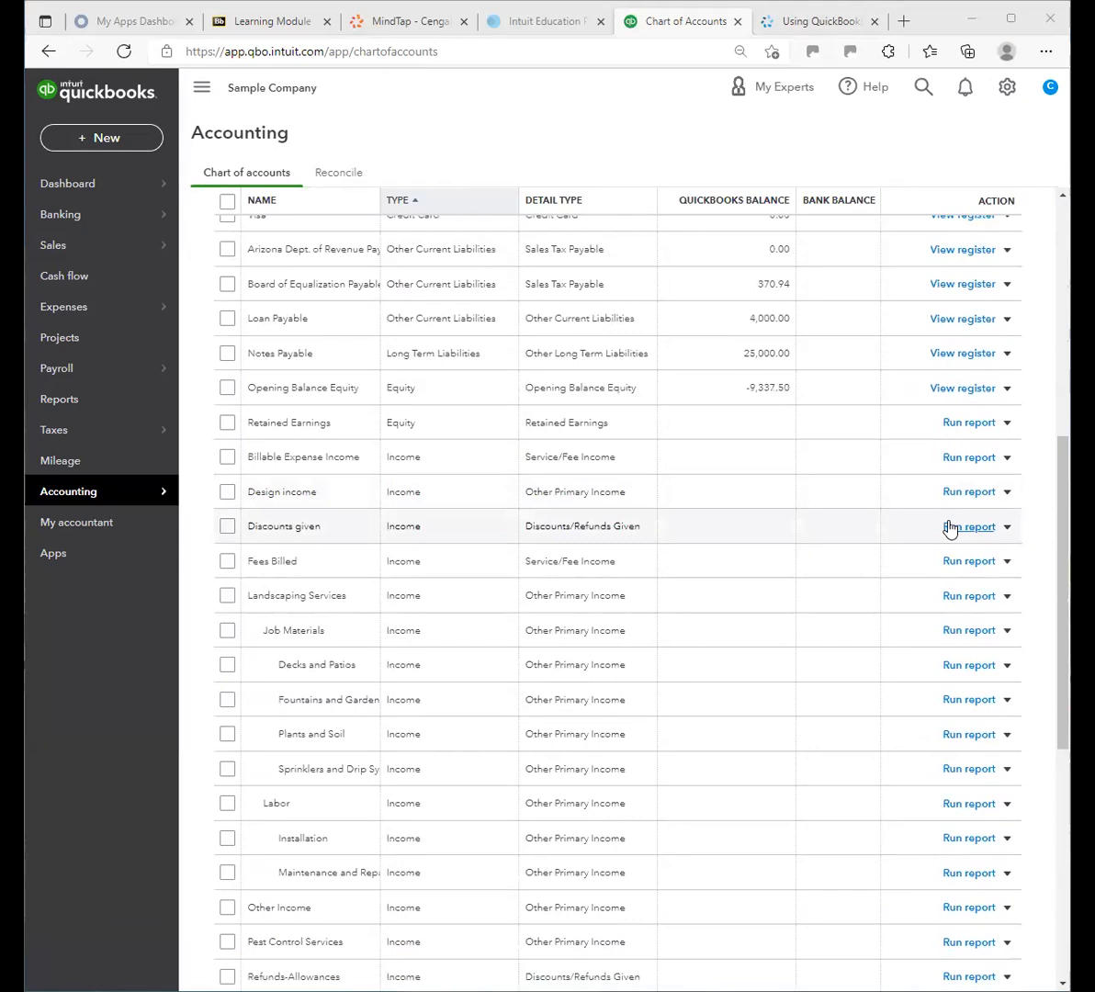
scroll(951, 530, down, 6)
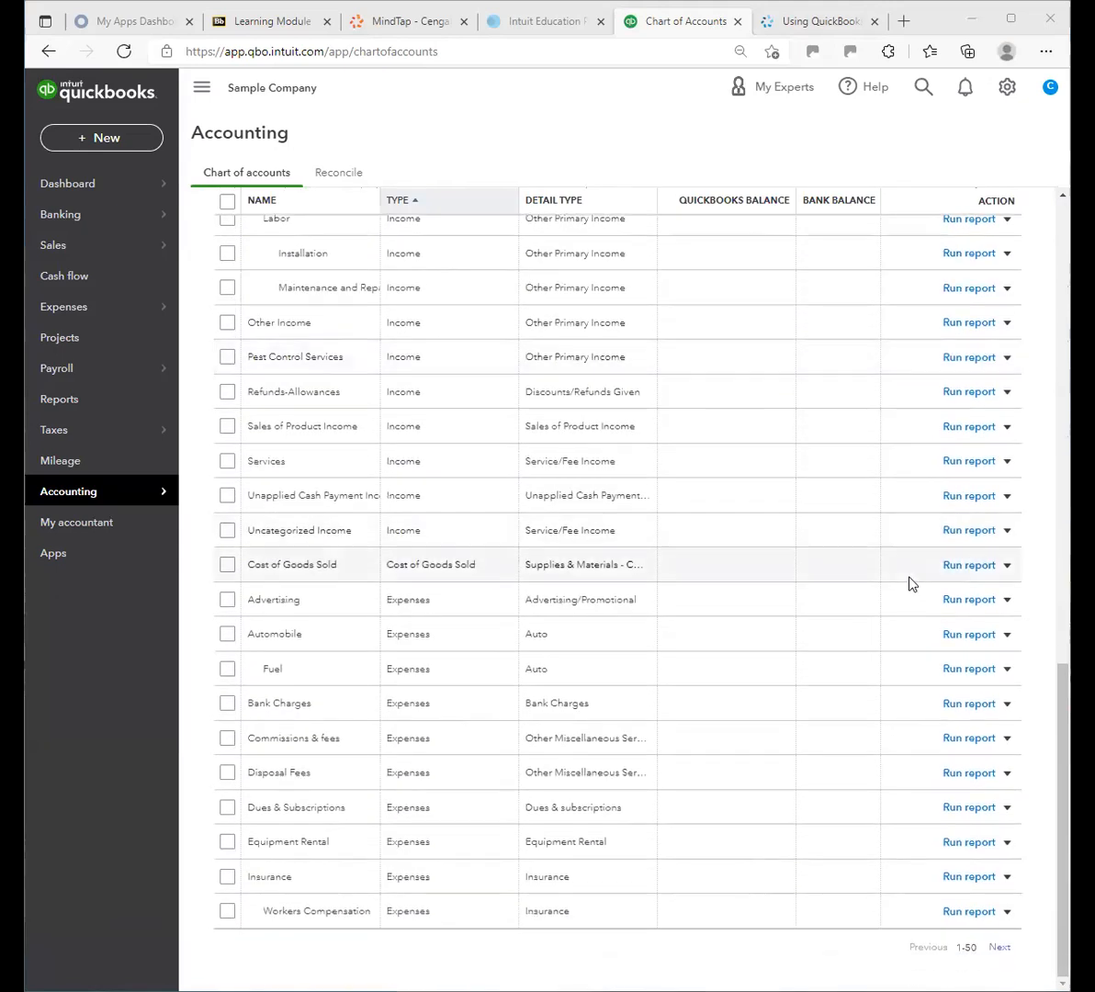
scroll(880, 528, up, 8)
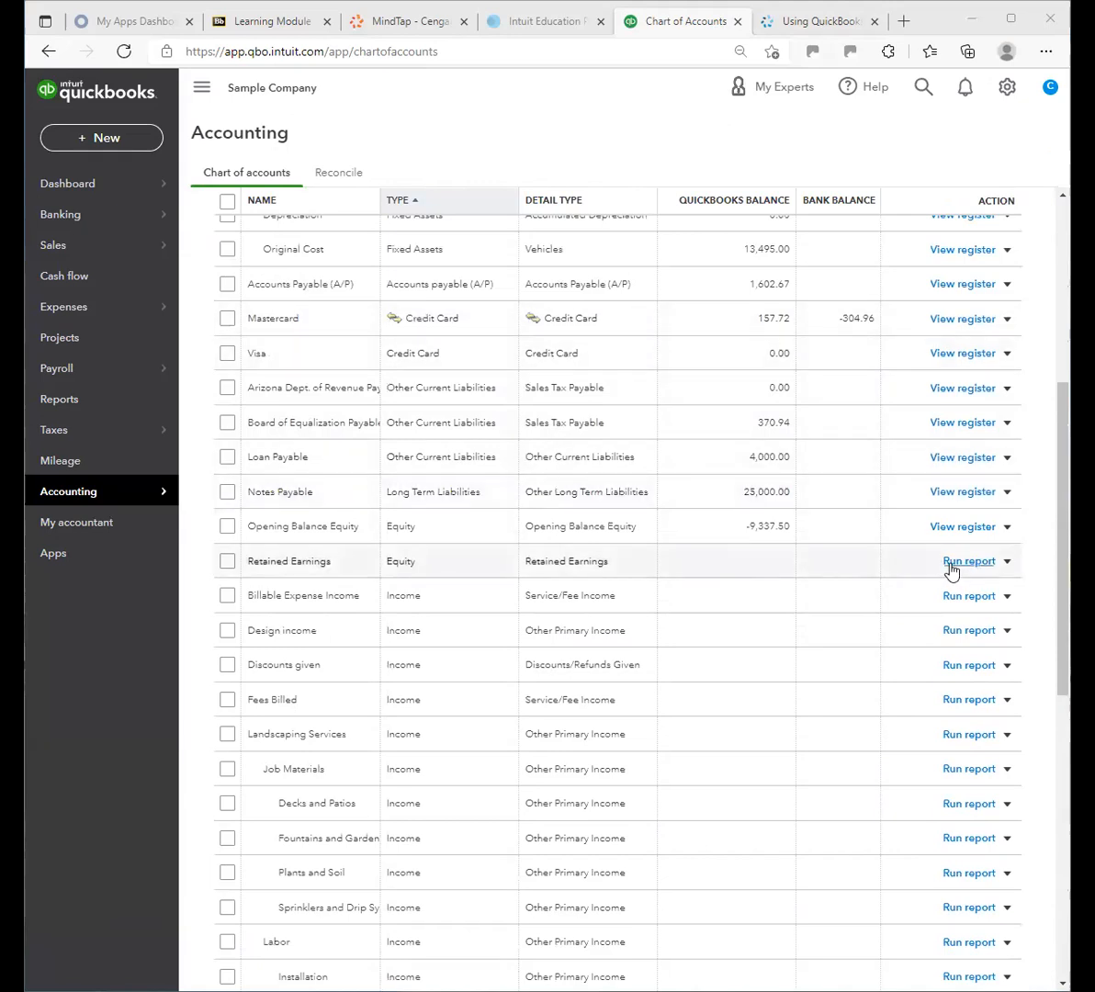
Run the account report for the Landscaping Services income account and look through its transactions and report options
scroll(877, 578, down, 1)
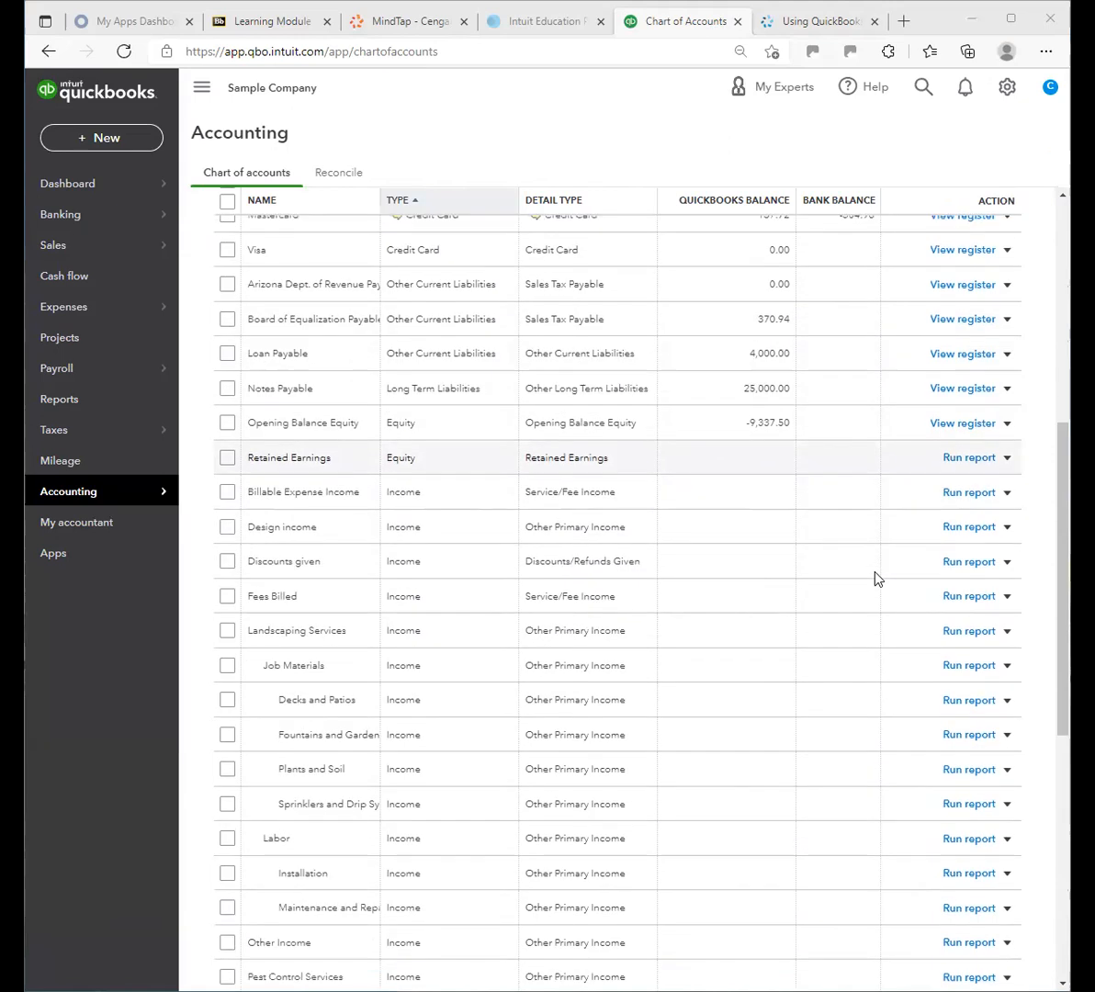
scroll(876, 578, down, 1)
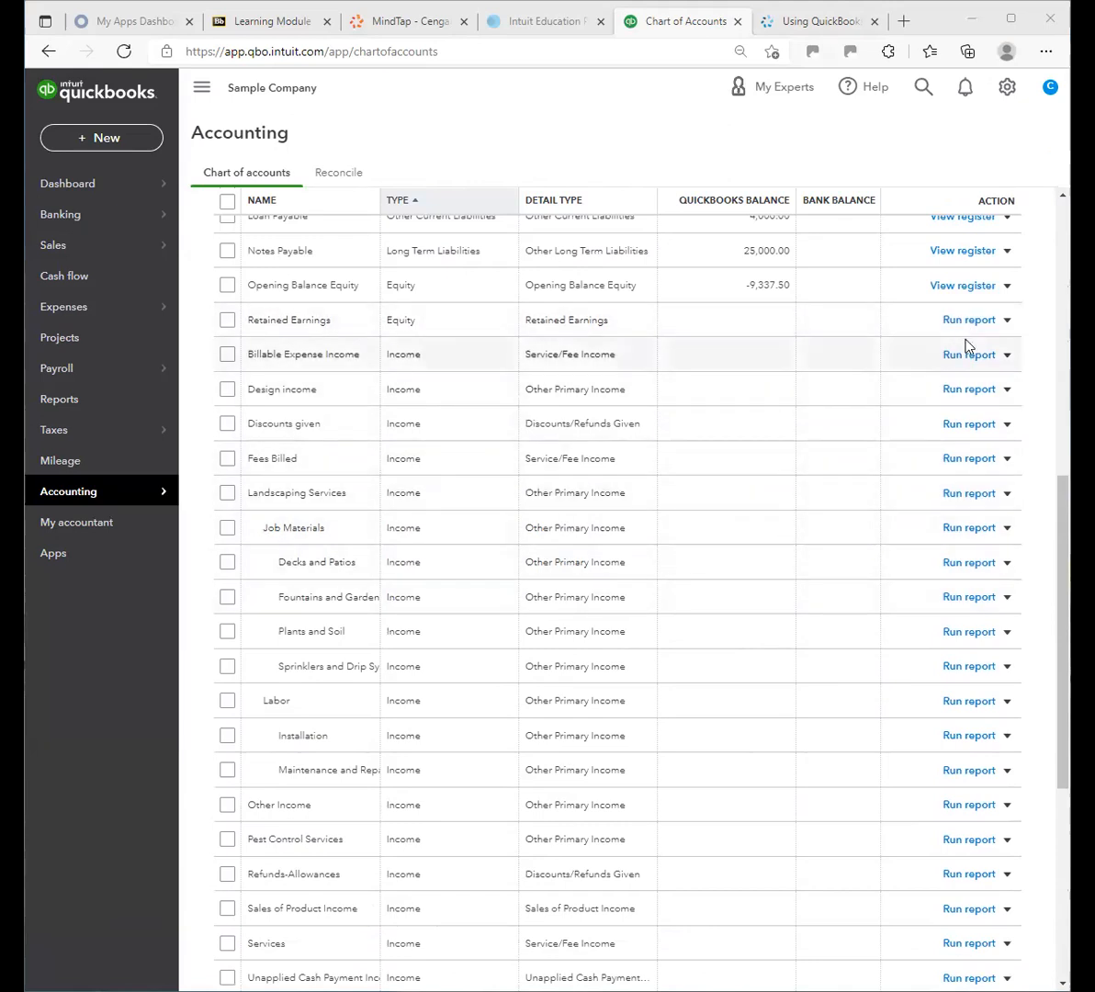
scroll(902, 386, down, 5)
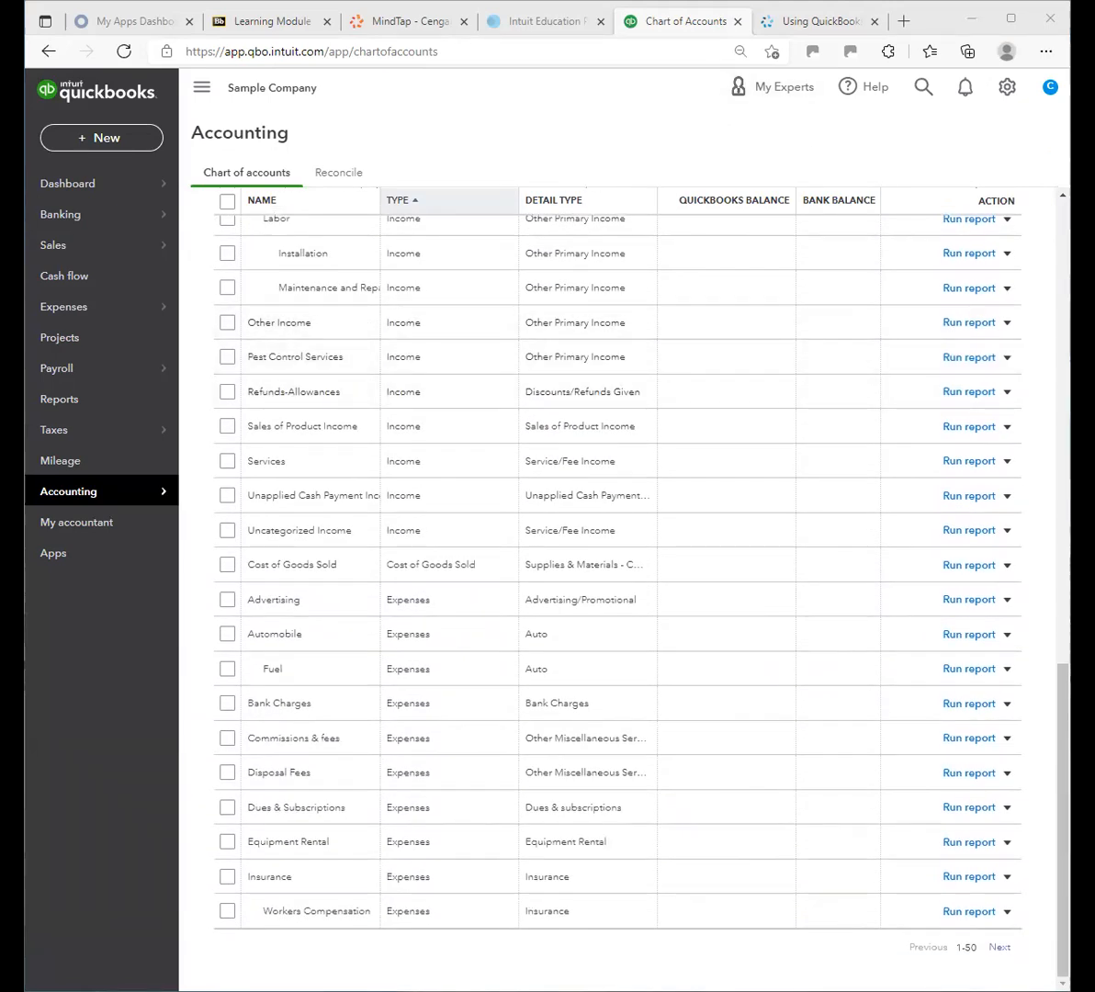
scroll(934, 184, up, 4)
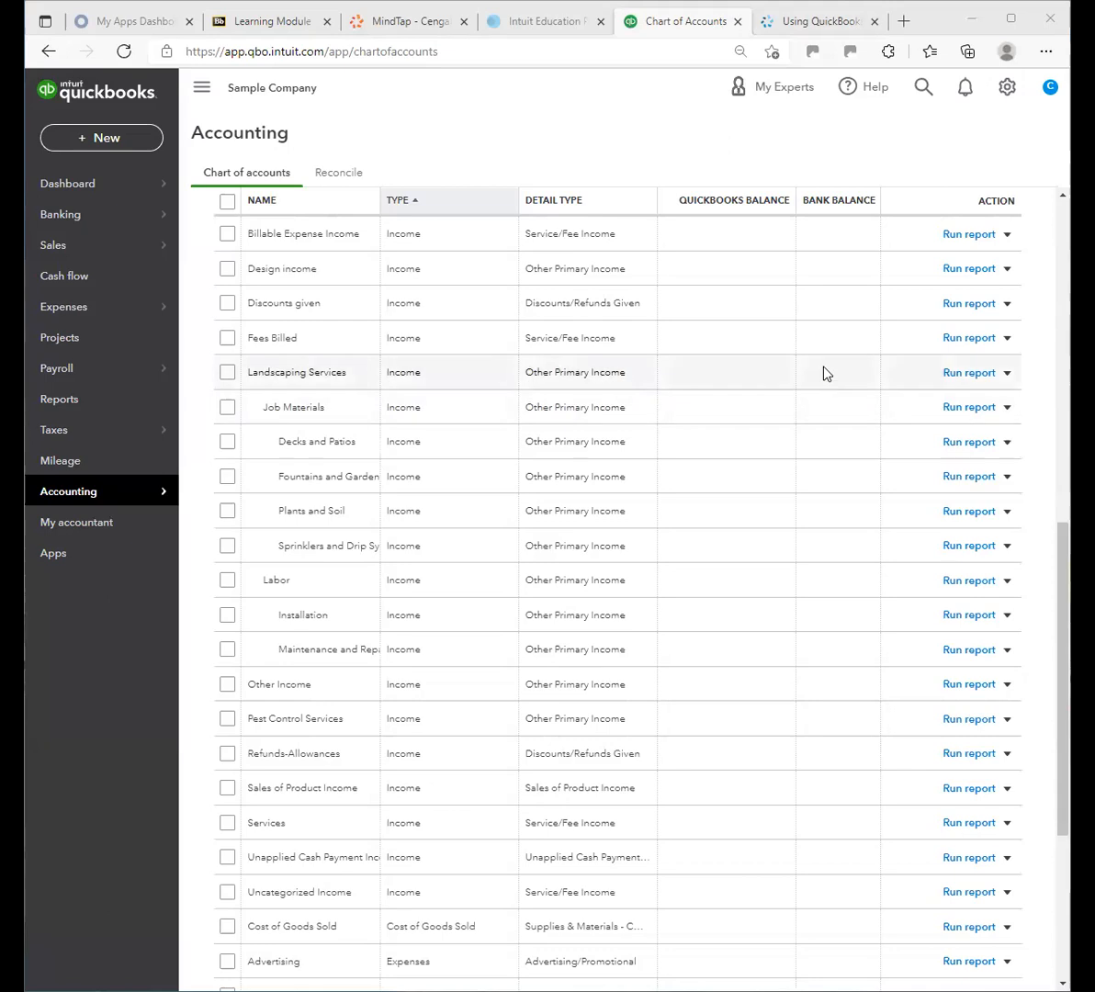
click(974, 375)
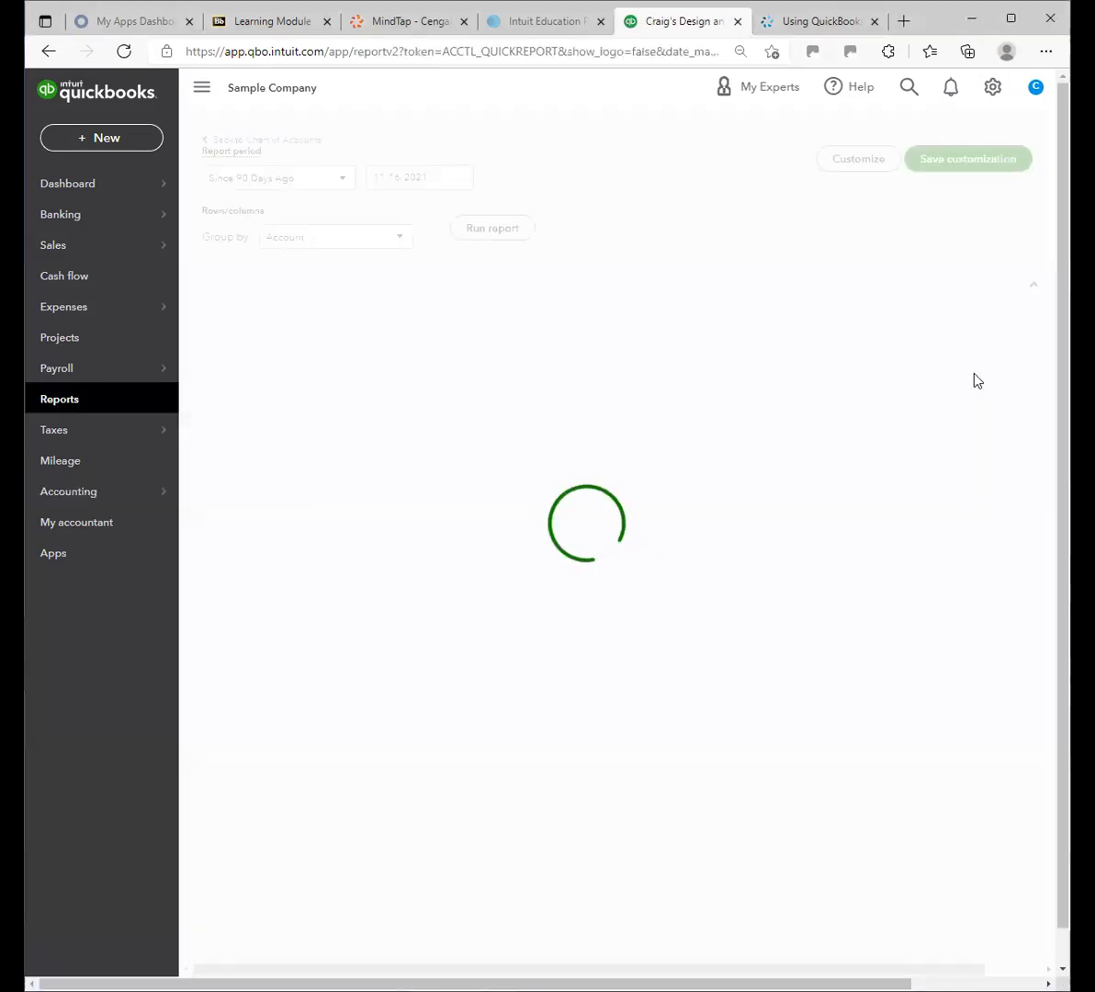
scroll(976, 380, down, 3)
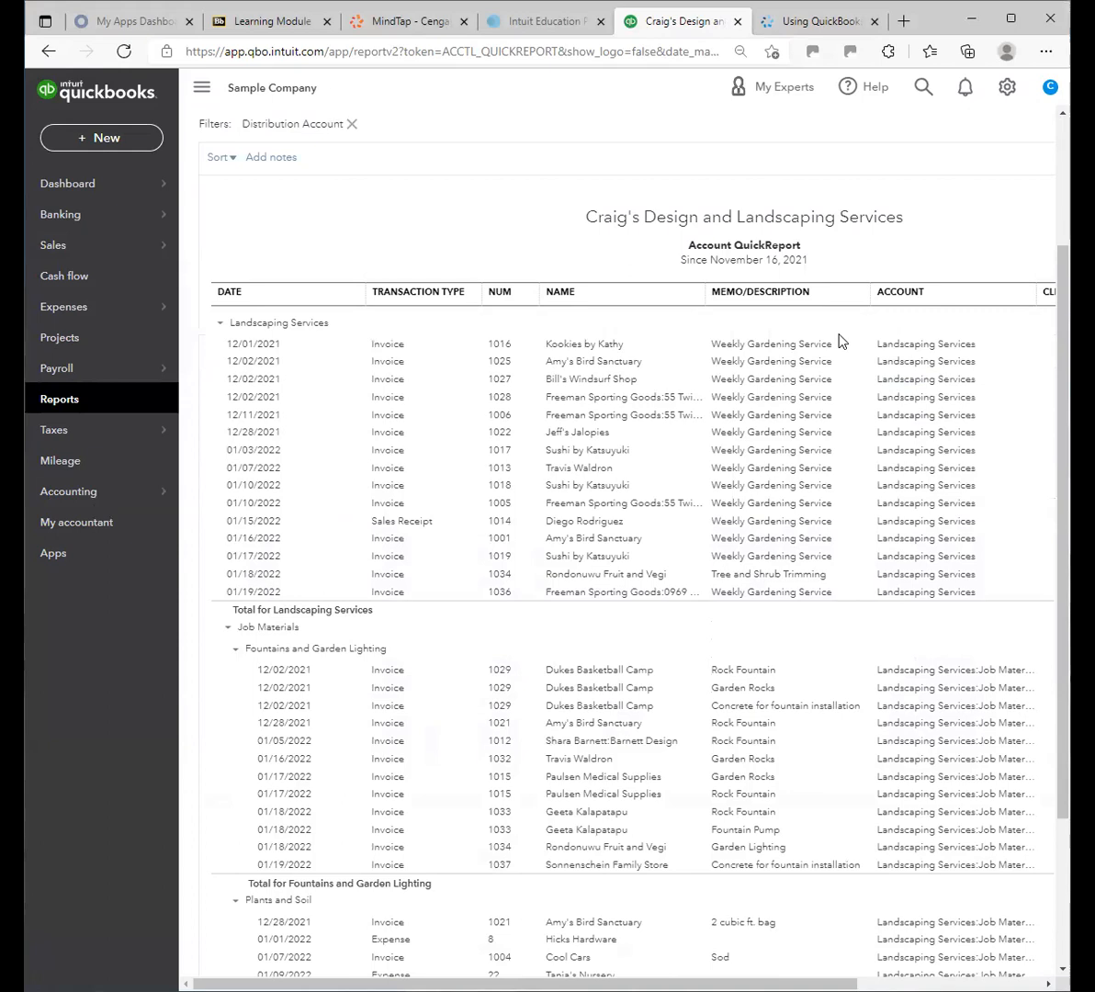
scroll(424, 234, up, 1)
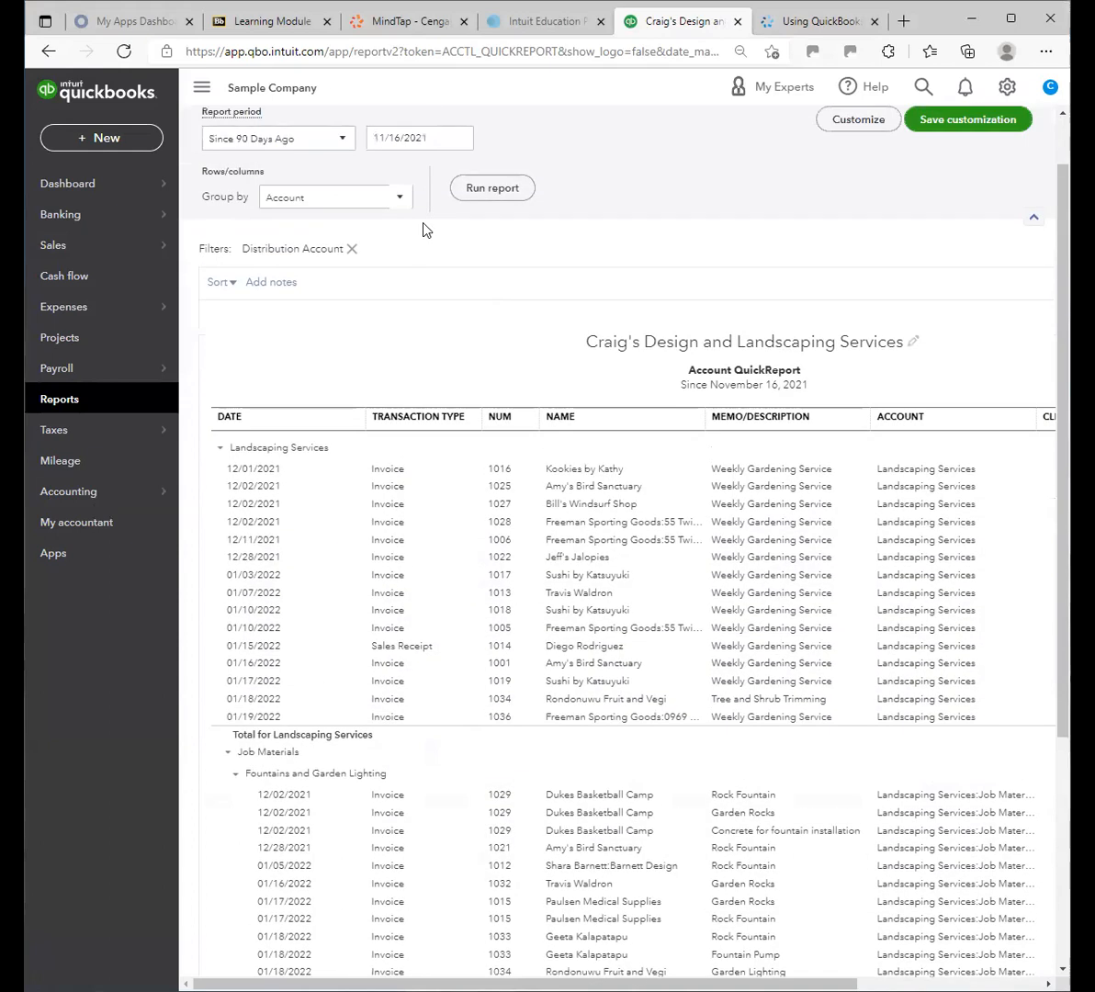
scroll(424, 230, up, 1)
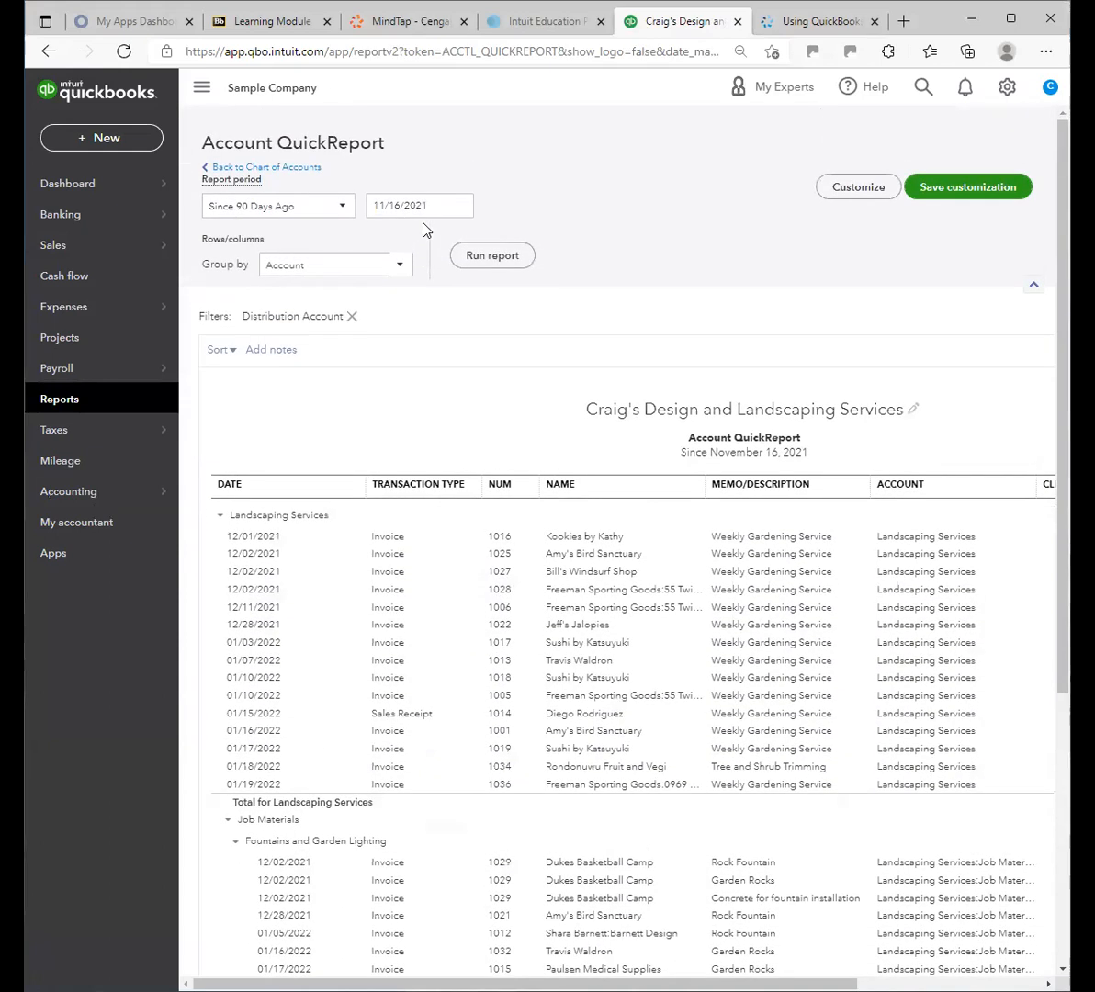
Set the Account QuickReport period to Last Year-to-date and rerun the report
click(341, 213)
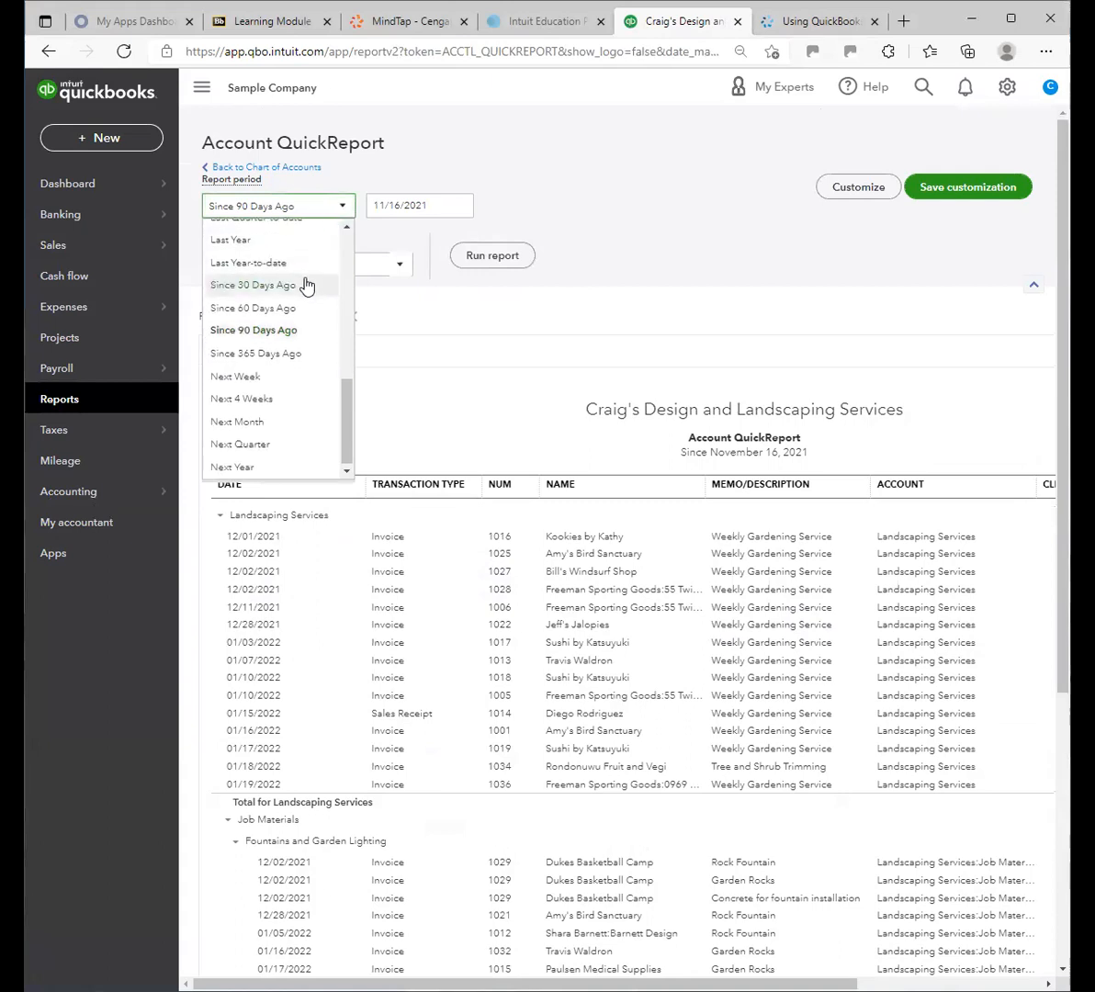
scroll(283, 325, up, 5)
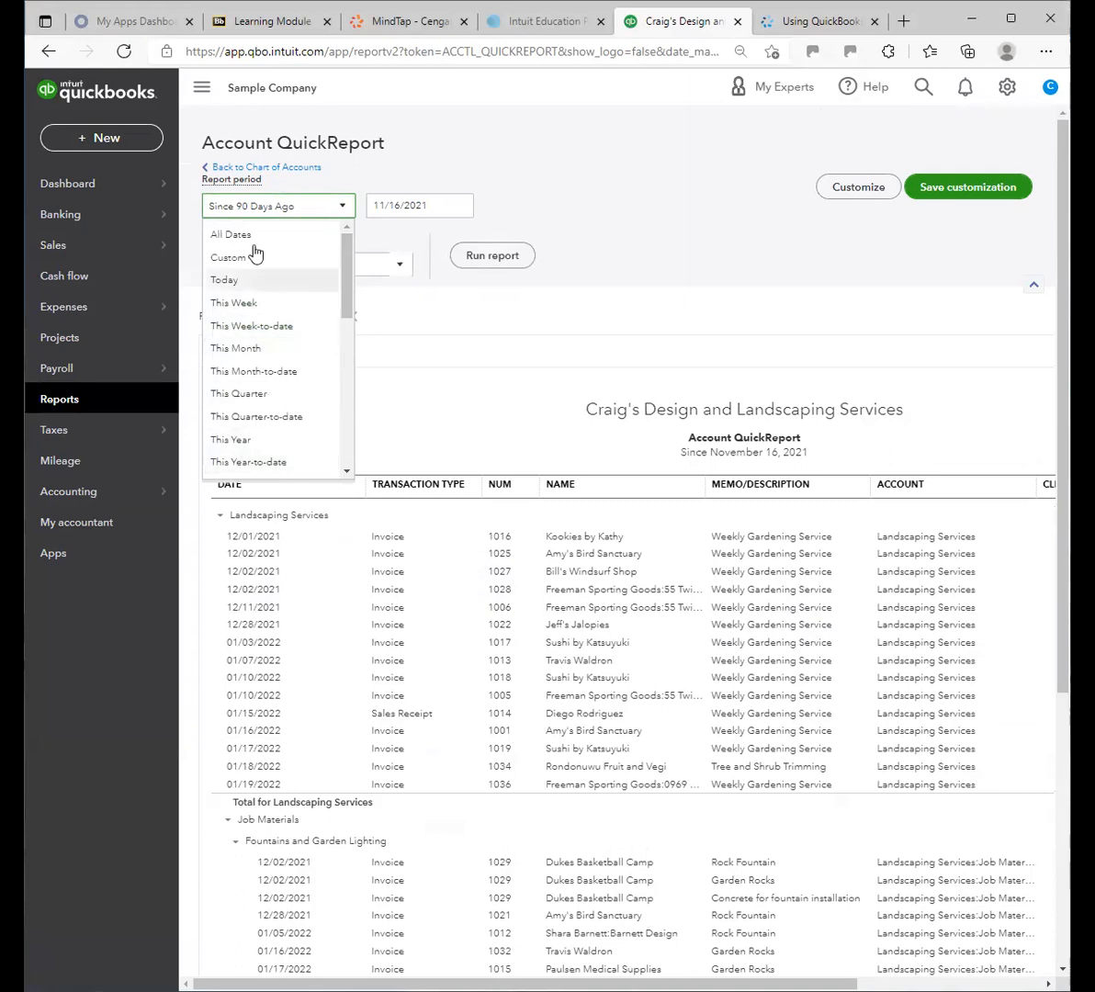
scroll(270, 267, down, 3)
scroll(270, 267, down, 5)
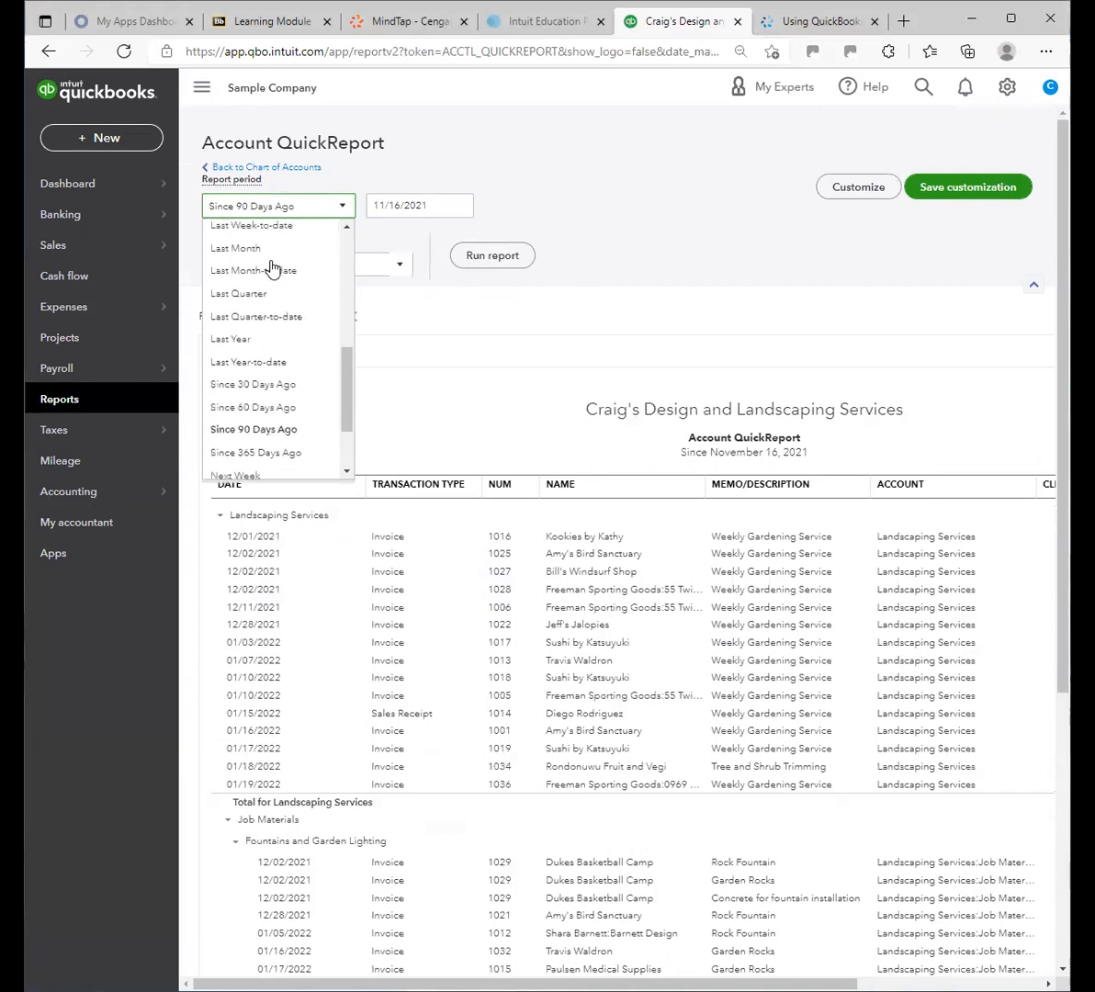
scroll(272, 269, down, 2)
scroll(272, 267, down, 1)
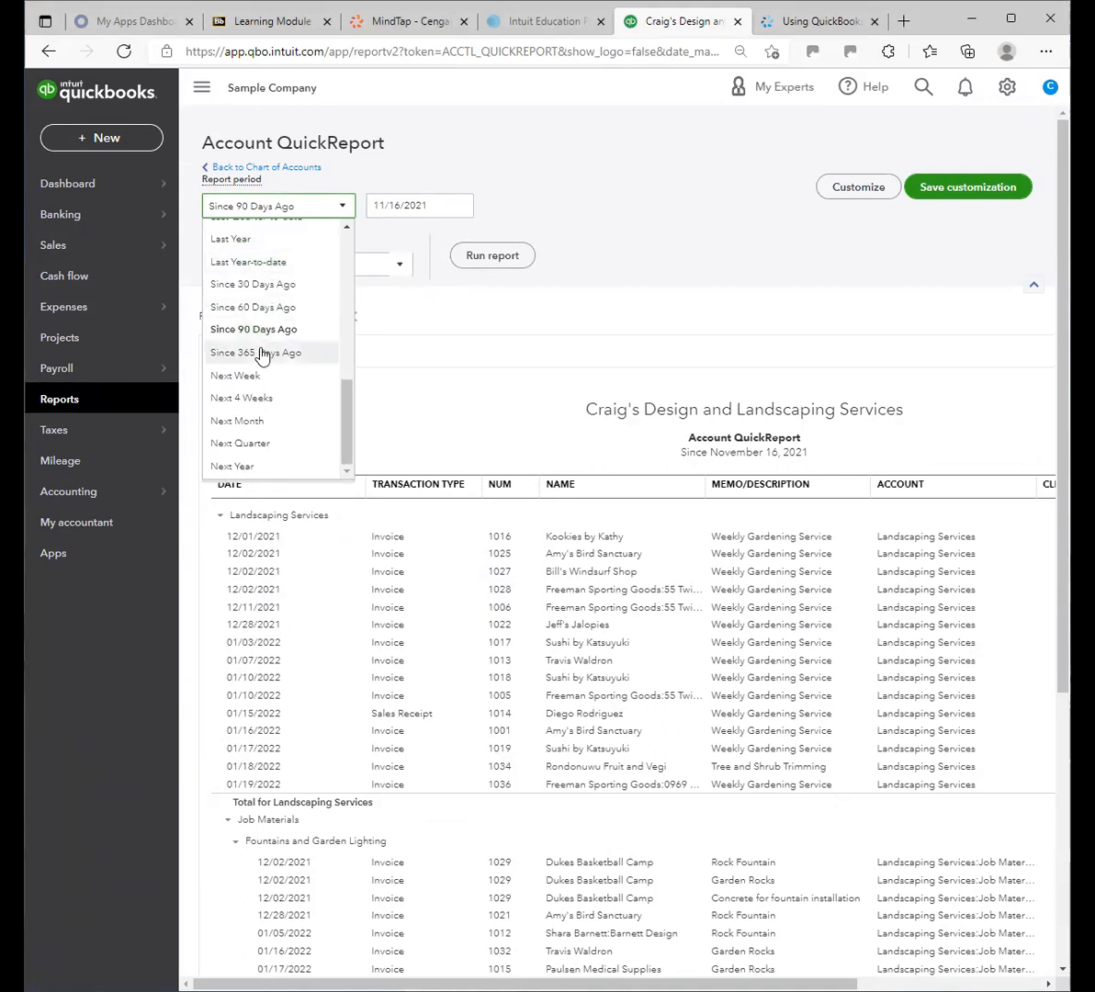
click(249, 263)
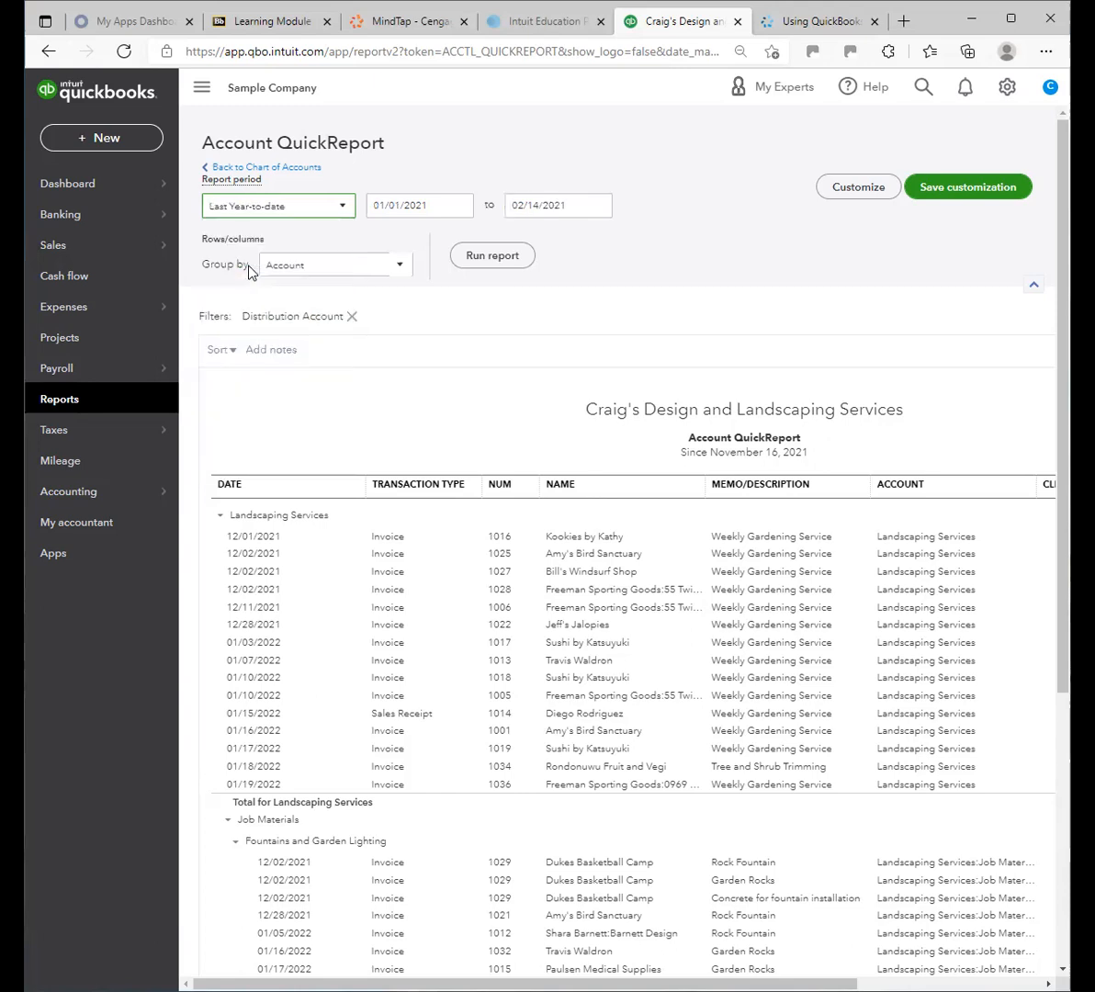
click(490, 256)
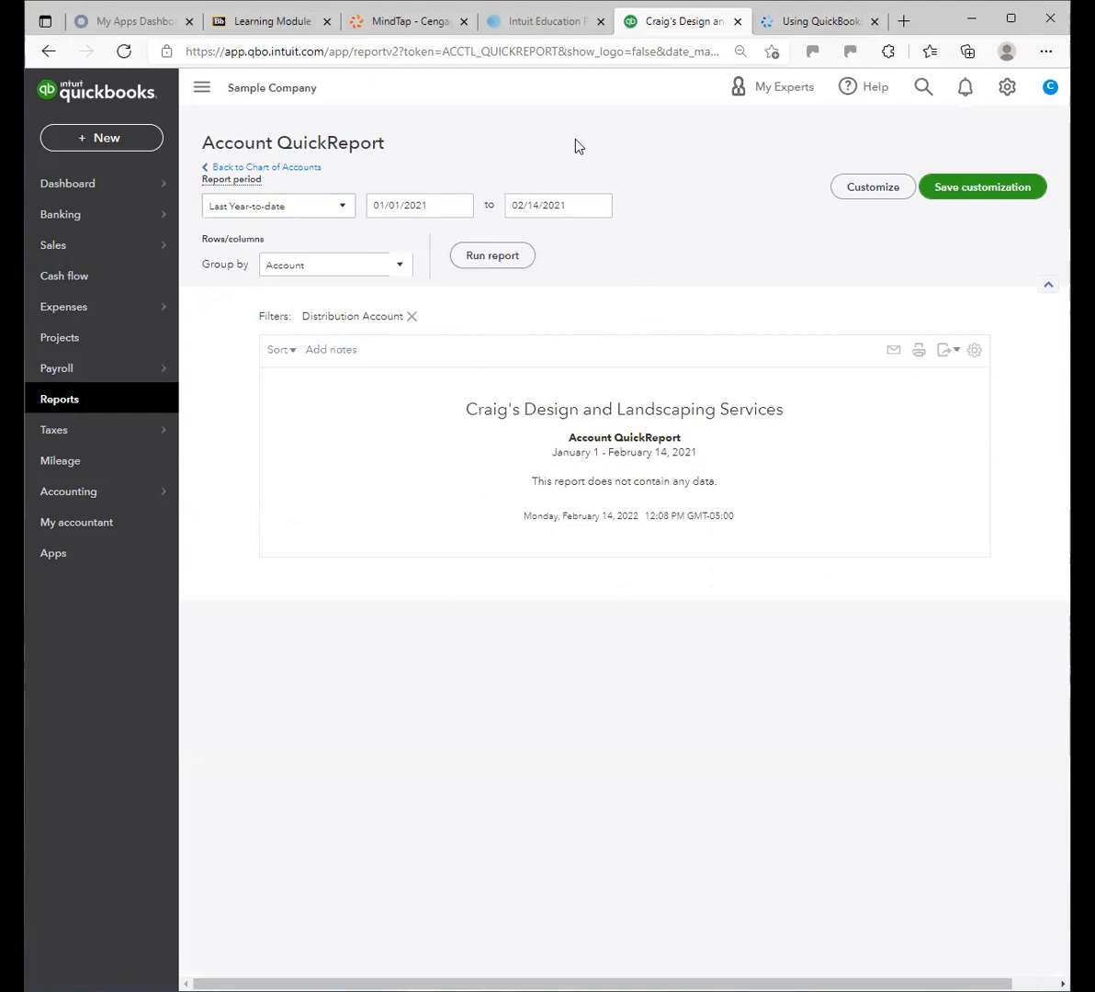
Rerun the Account QuickReport for the Last Year period and look through the Landscaping Services transactions and sub-accounts
click(433, 202)
click(587, 208)
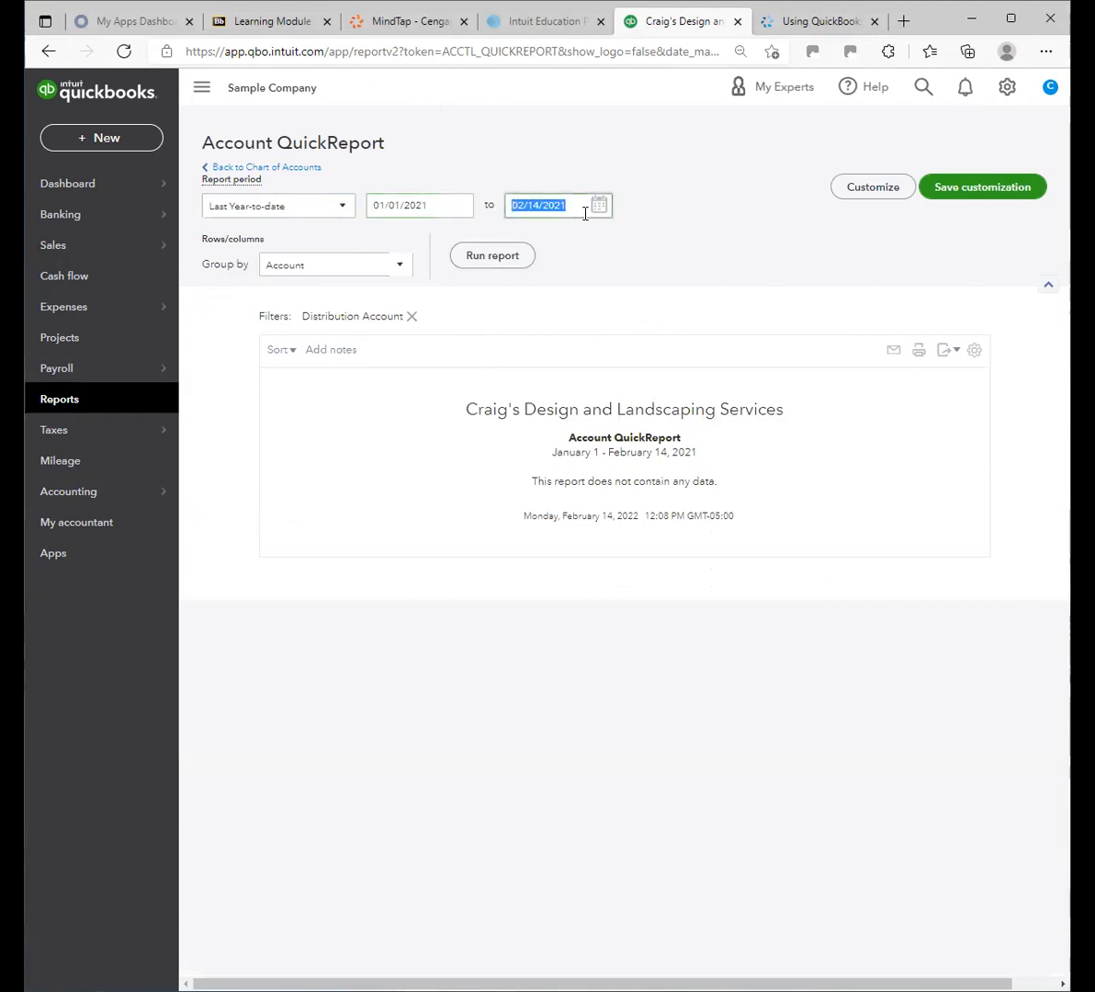
click(340, 207)
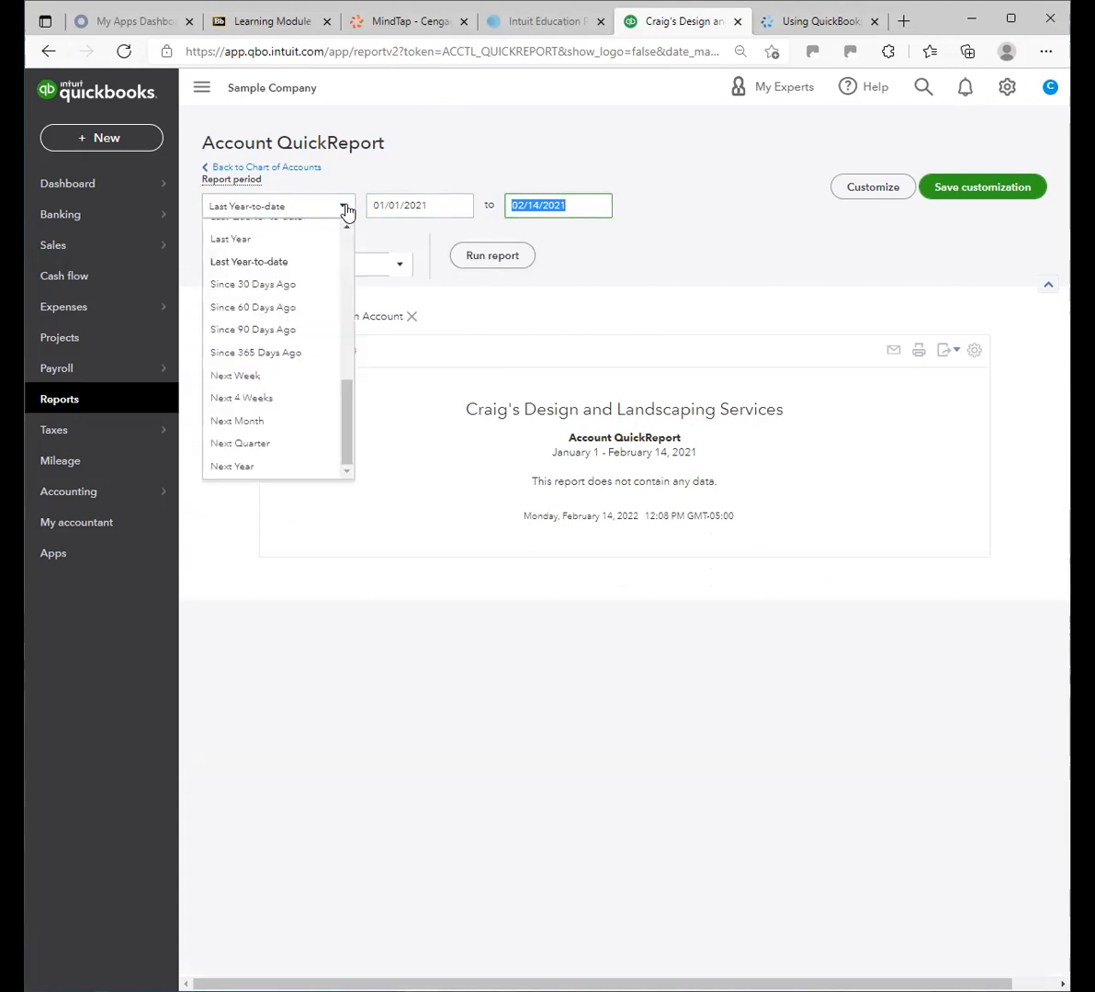
click(274, 240)
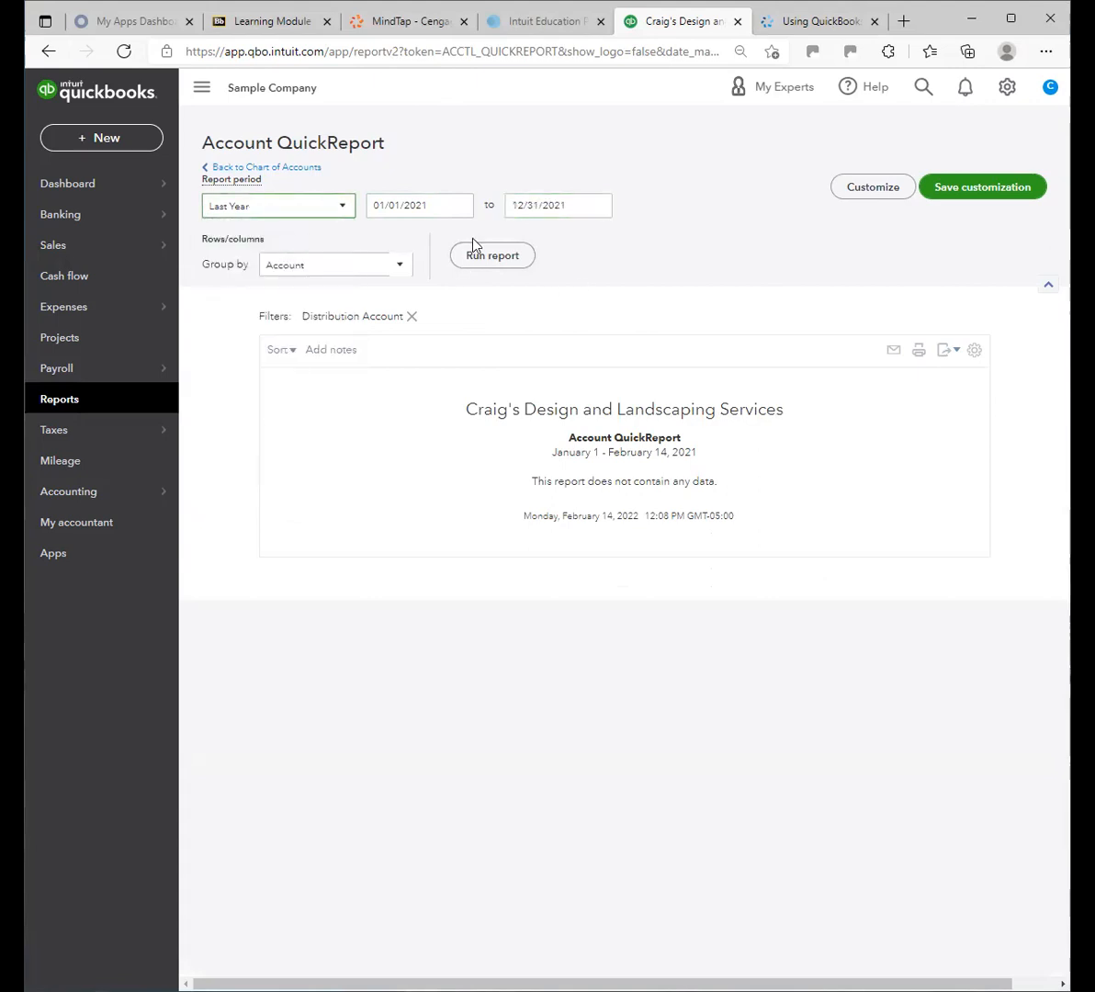
scroll(664, 325, down, 2)
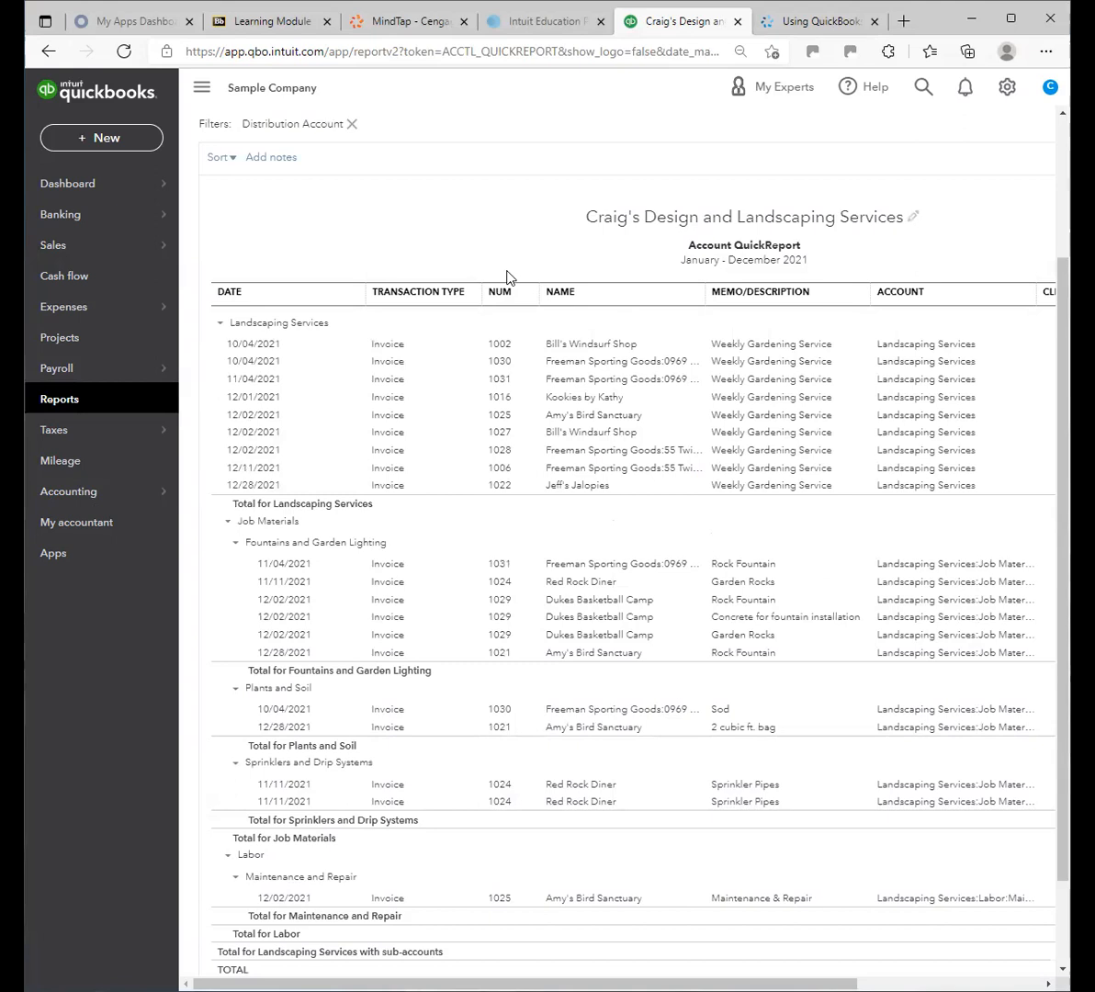
scroll(634, 316, down, 2)
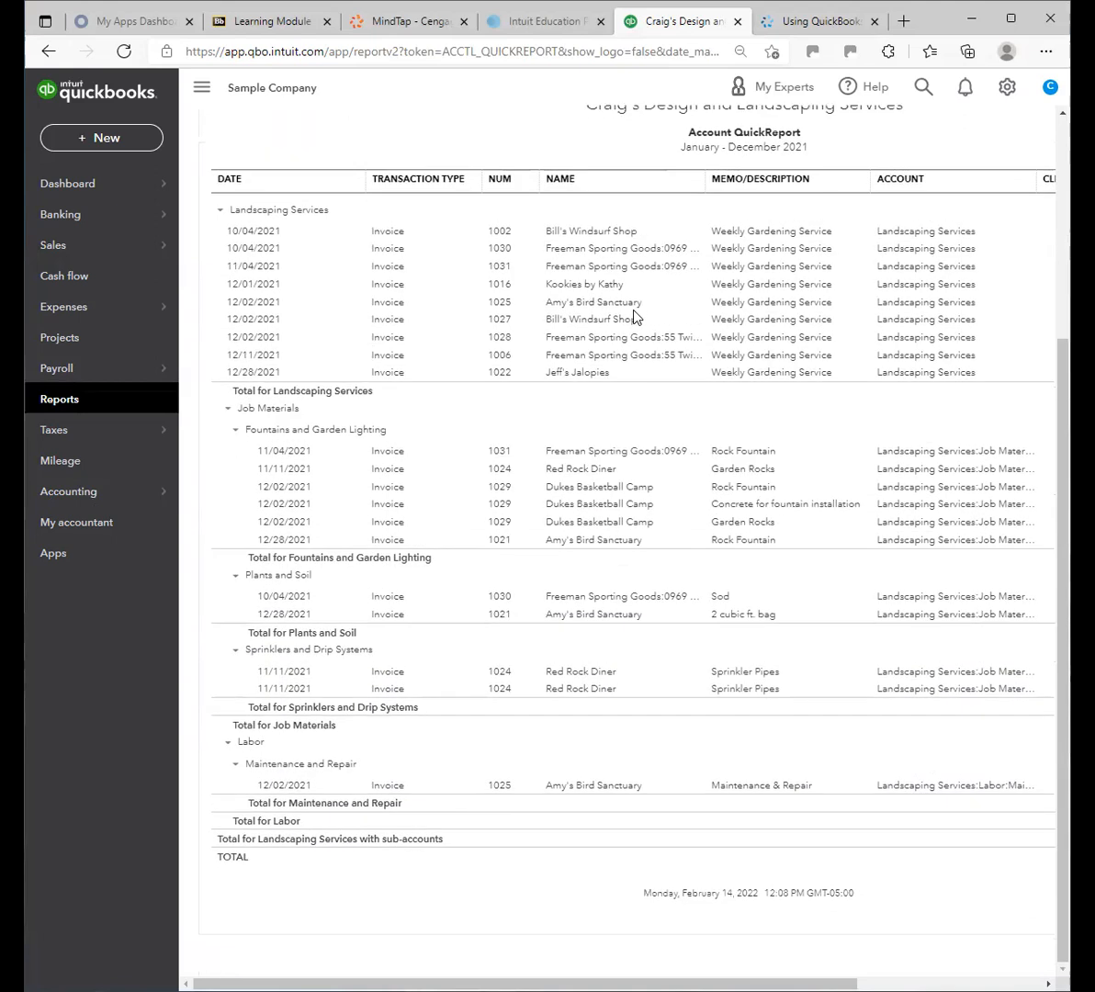
scroll(634, 316, up, 2)
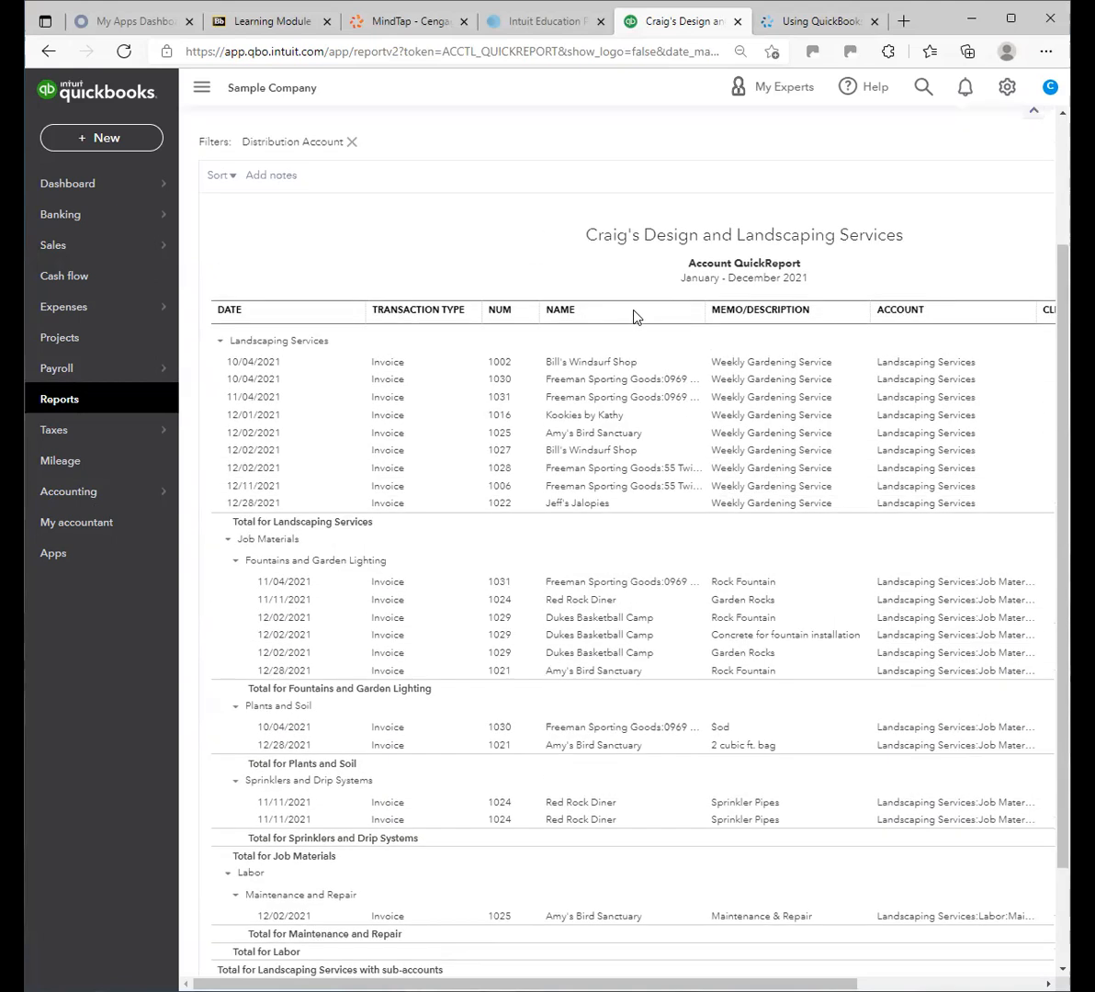
scroll(625, 448, down, 2)
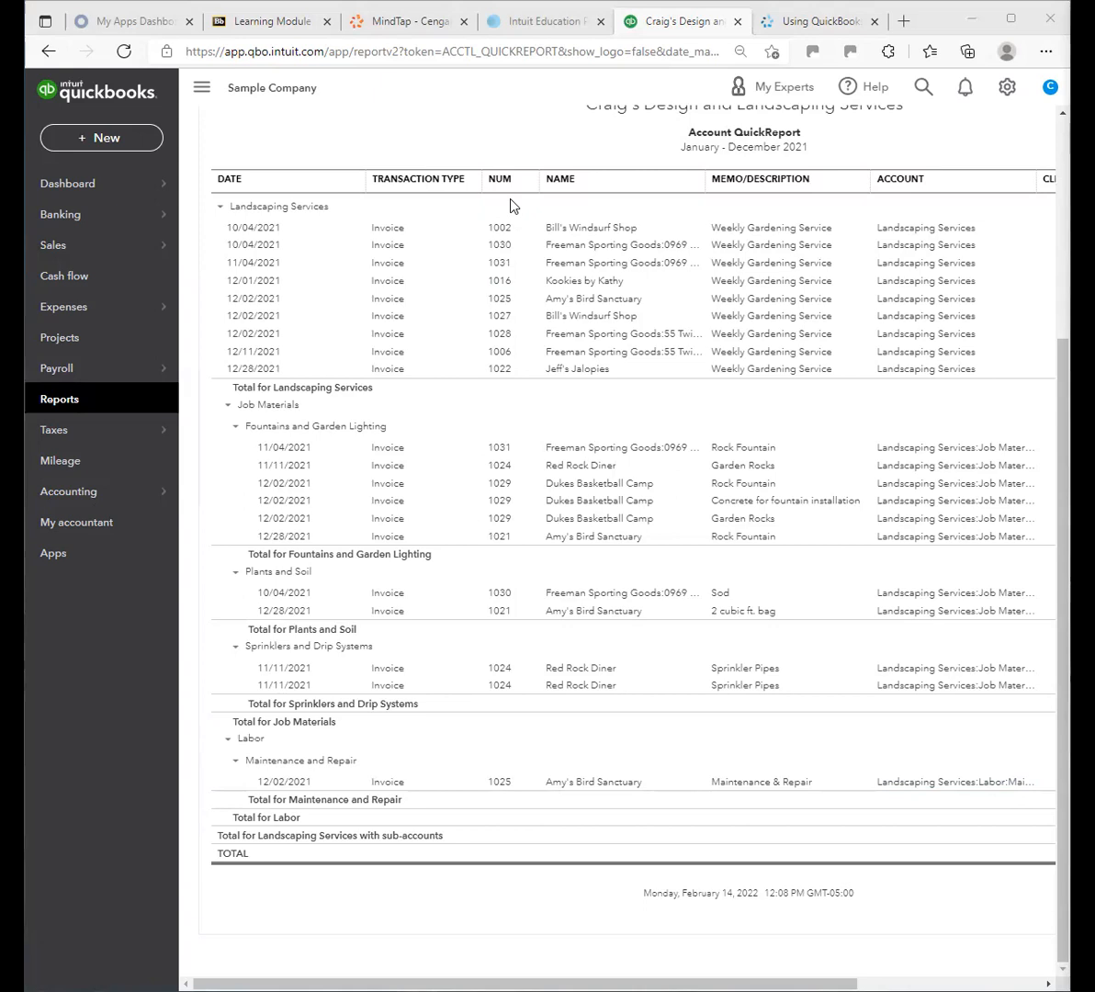
Open the overview of all company lists and display the Terms list
click(1007, 90)
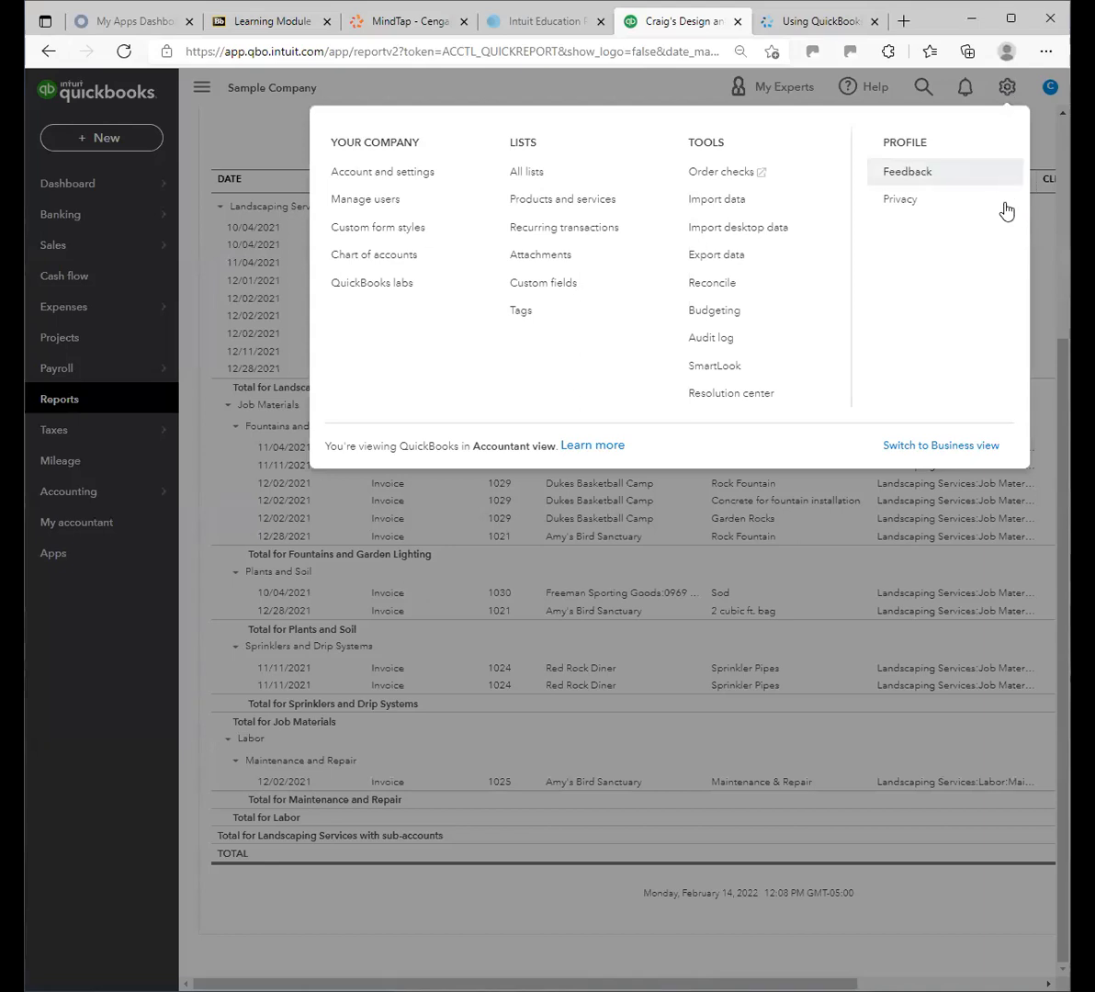
click(520, 177)
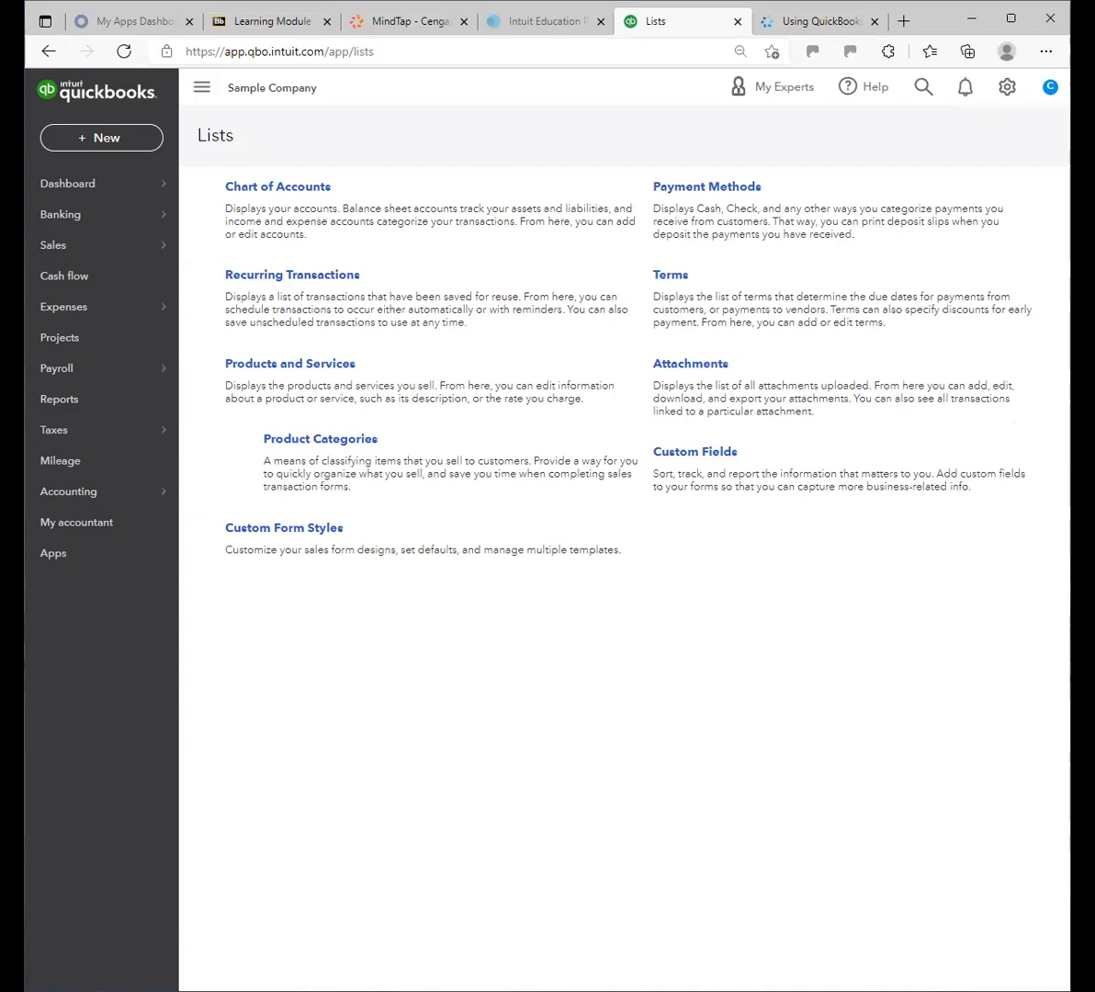
click(669, 279)
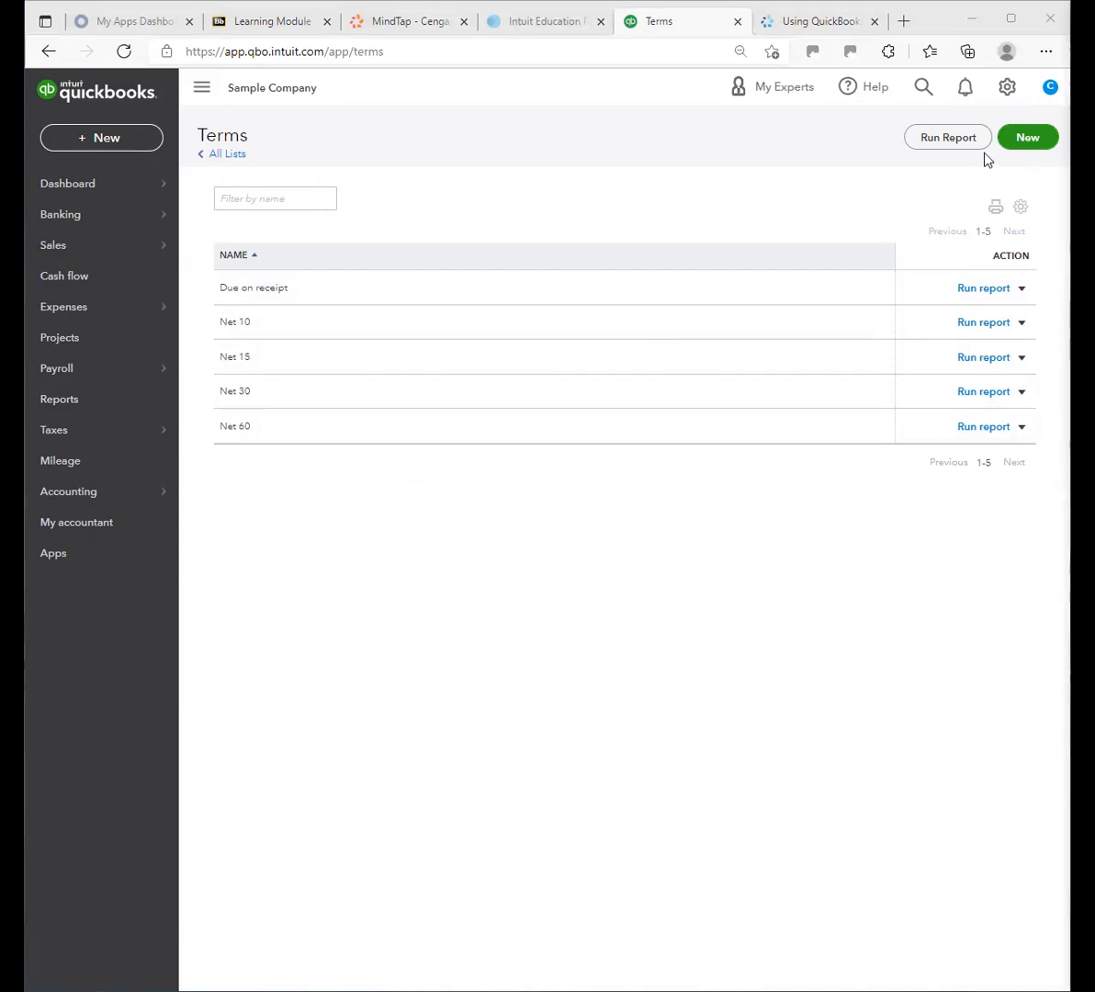
Return to the overview of all lists, open the Chart of Accounts and look through its accounts
click(218, 156)
click(287, 186)
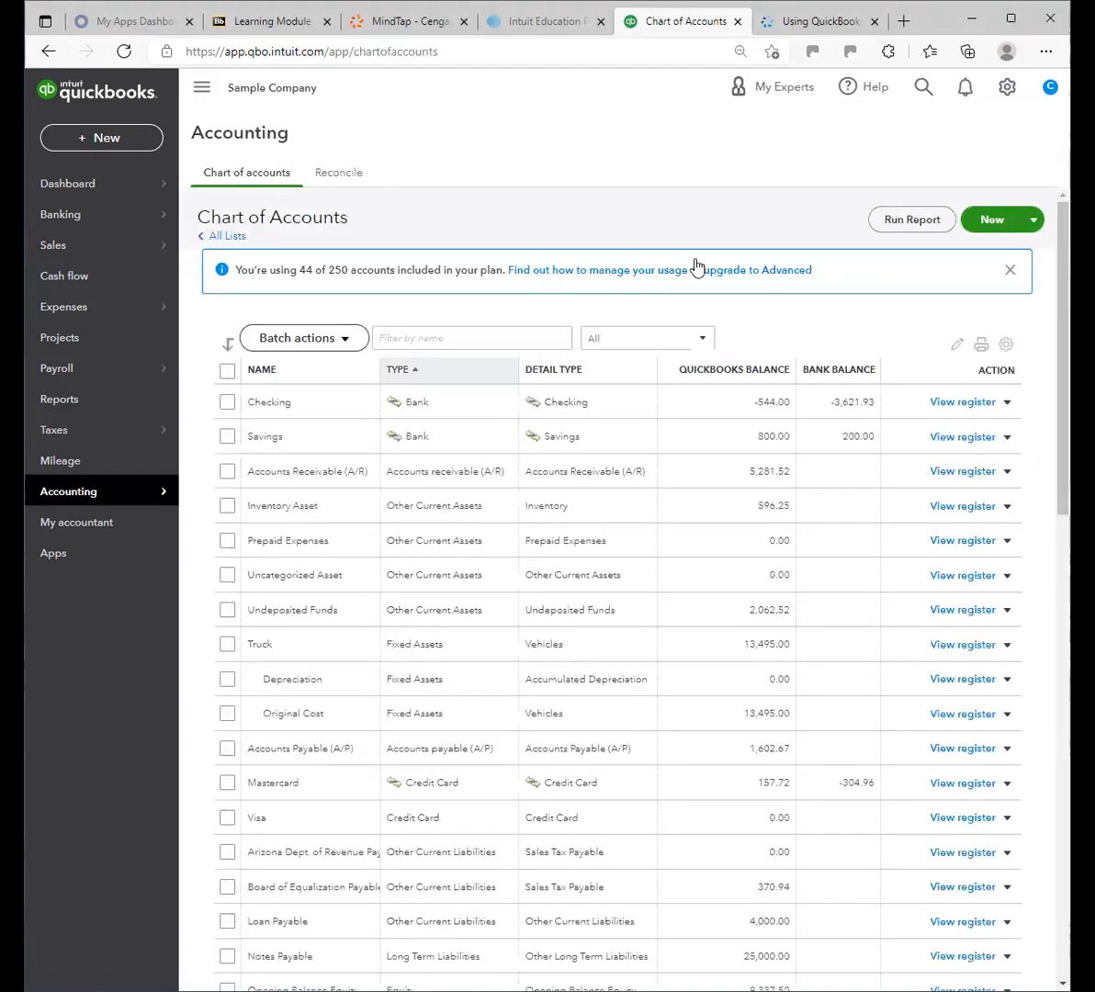
scroll(953, 698, down, 10)
scroll(785, 376, down, 5)
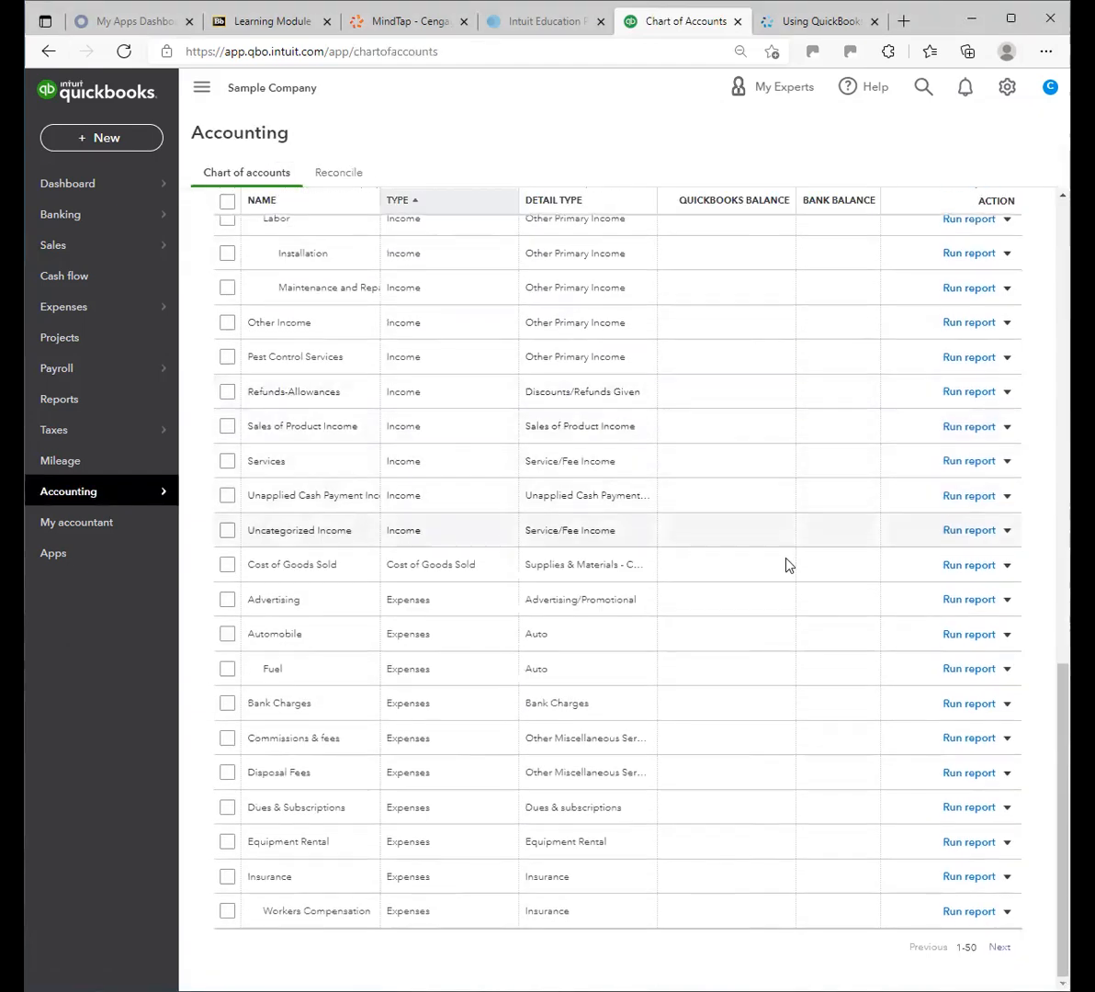
scroll(790, 606, up, 15)
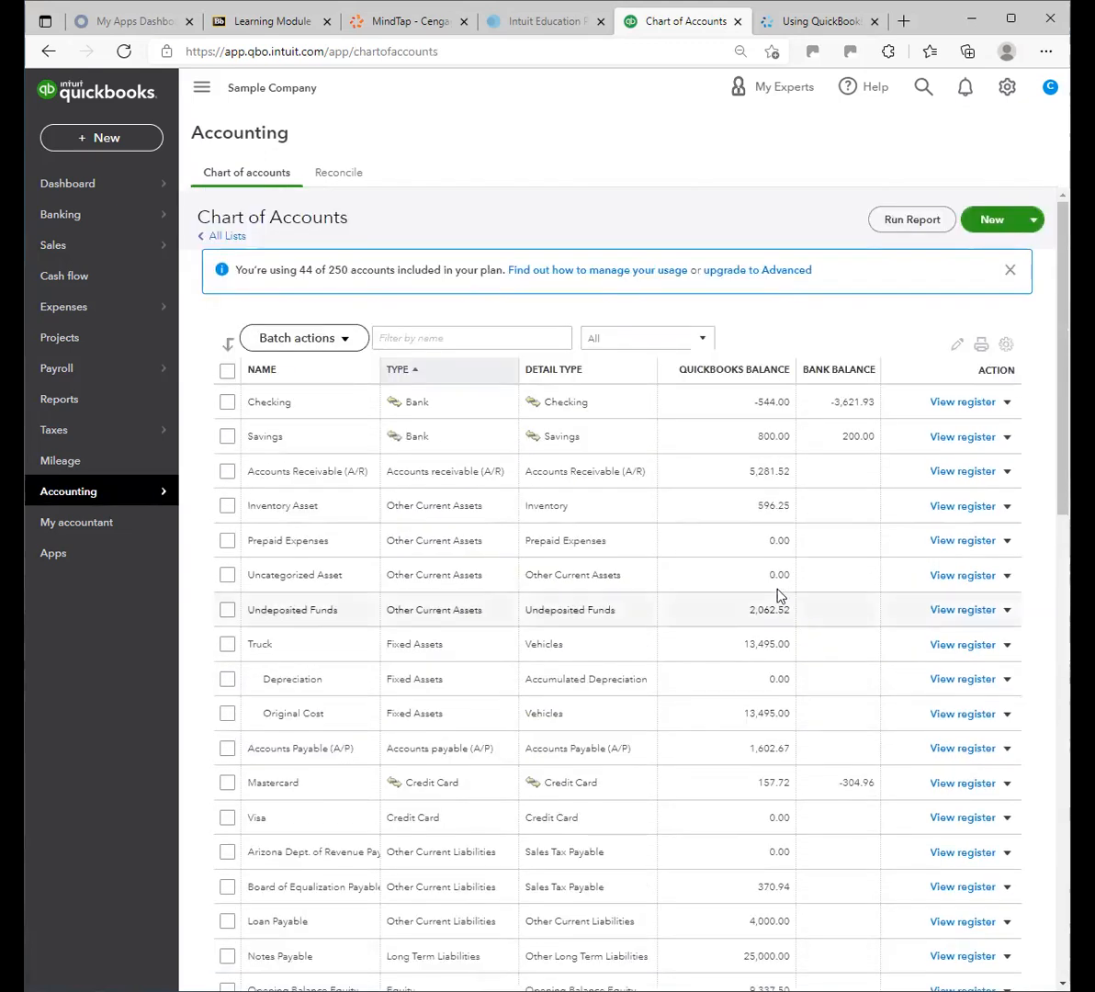
Go back to the overview of all lists and open the Recurring Transactions list
click(1008, 88)
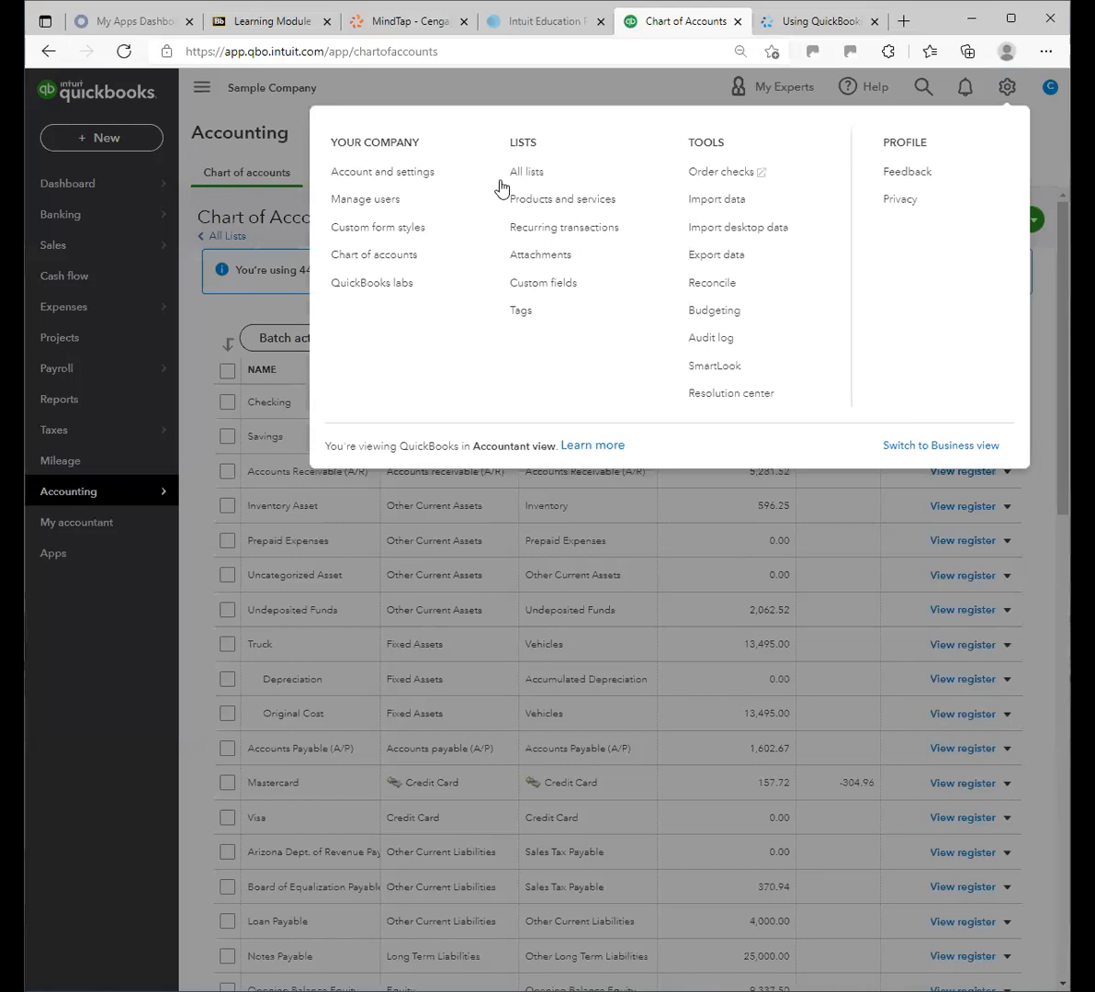
click(523, 172)
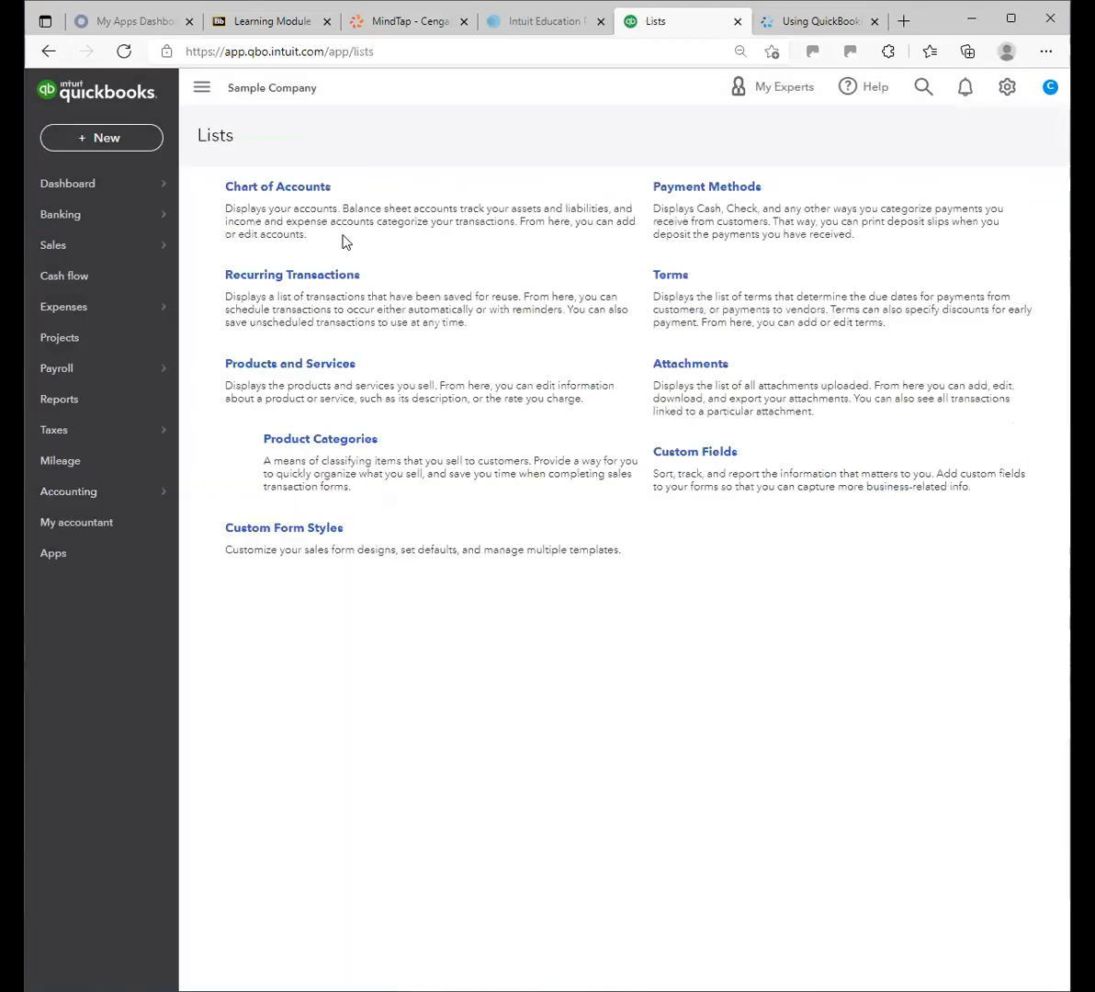
click(318, 279)
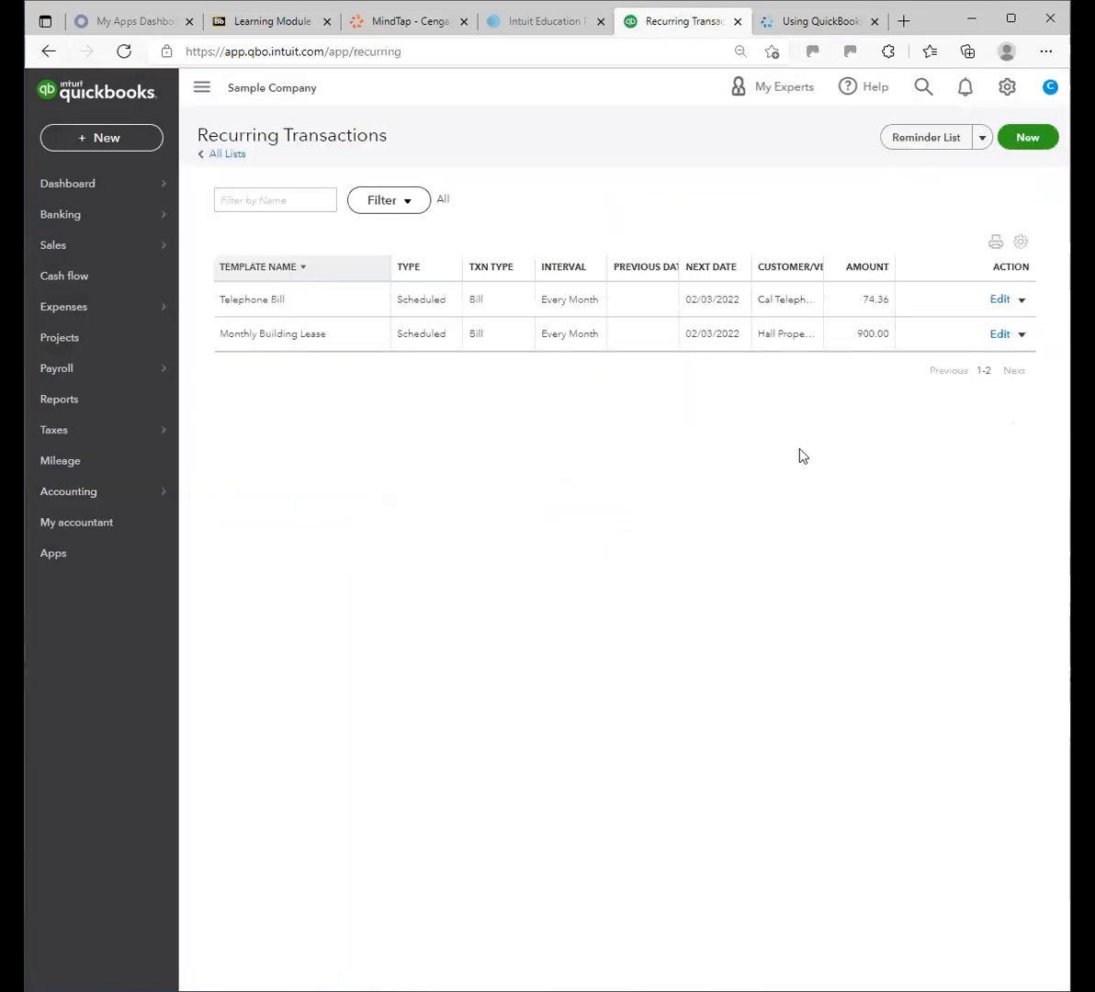
Open the Products and Services list, look through its items and review the list options available in the settings
click(1008, 87)
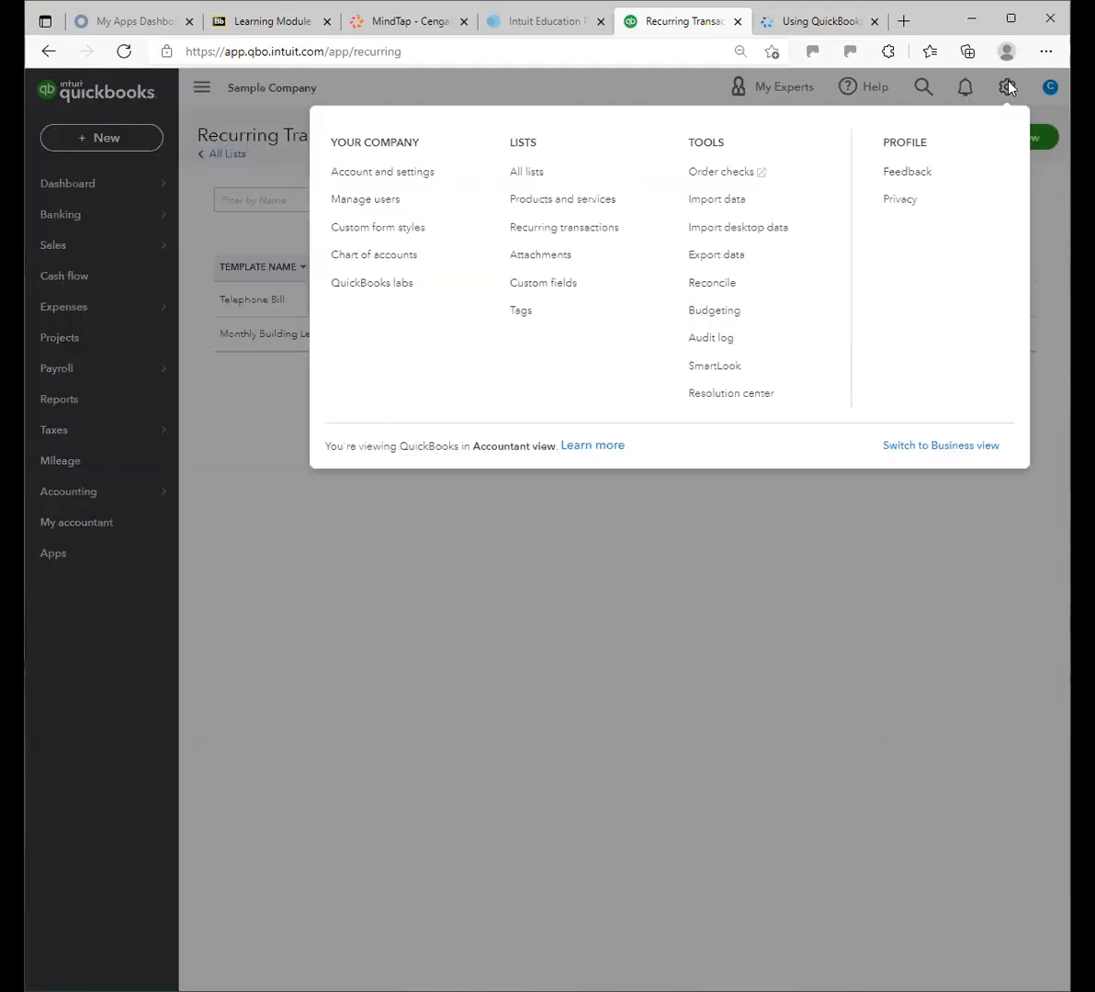
click(549, 202)
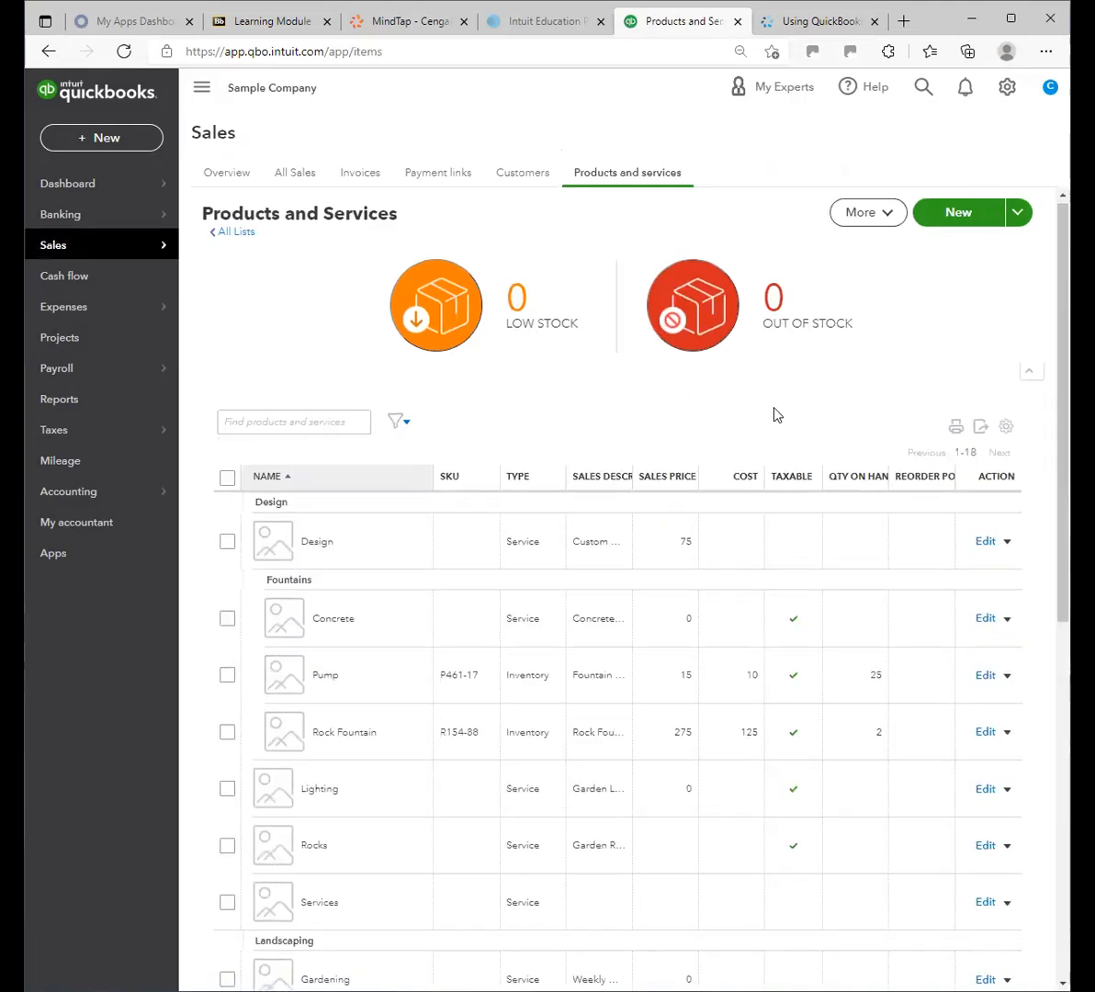
scroll(775, 414, down, 7)
scroll(775, 545, up, 7)
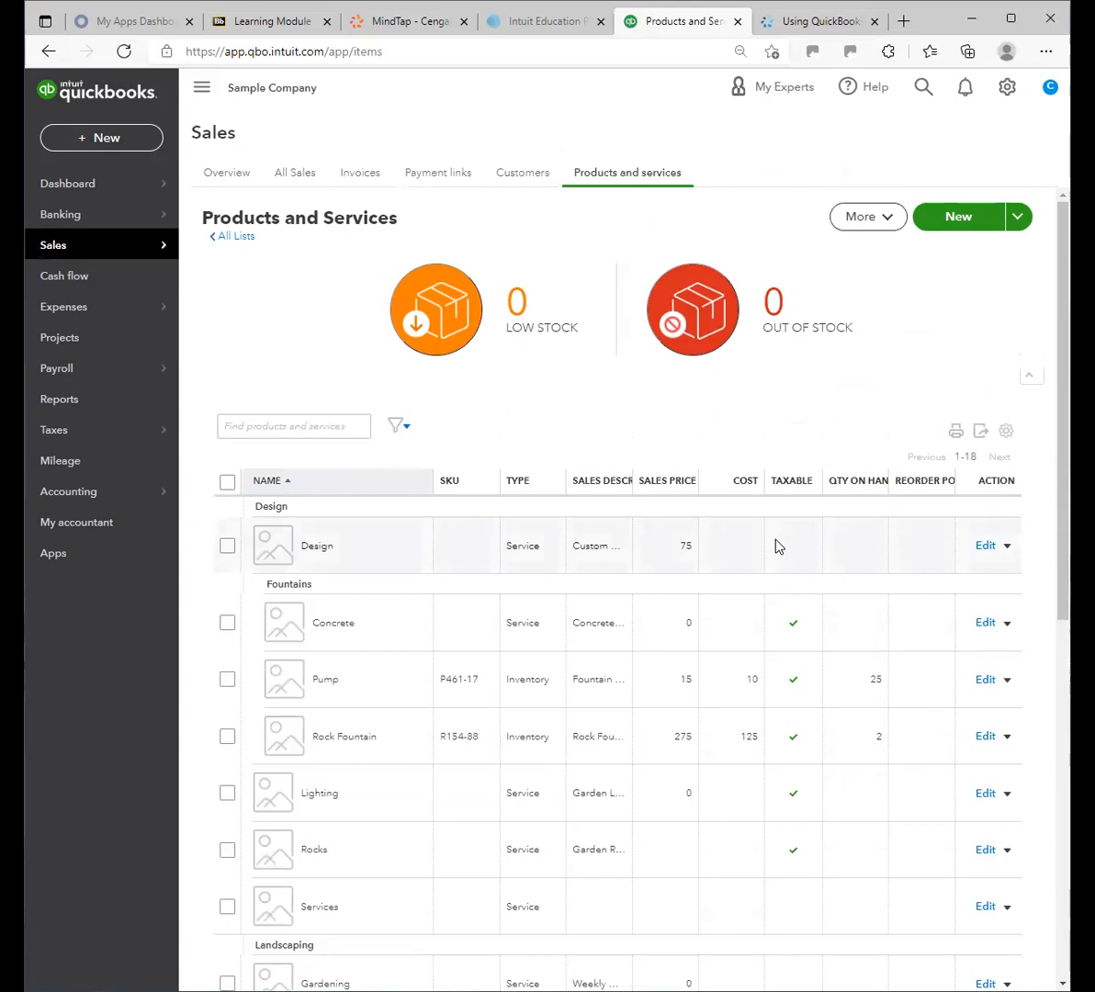
click(1007, 86)
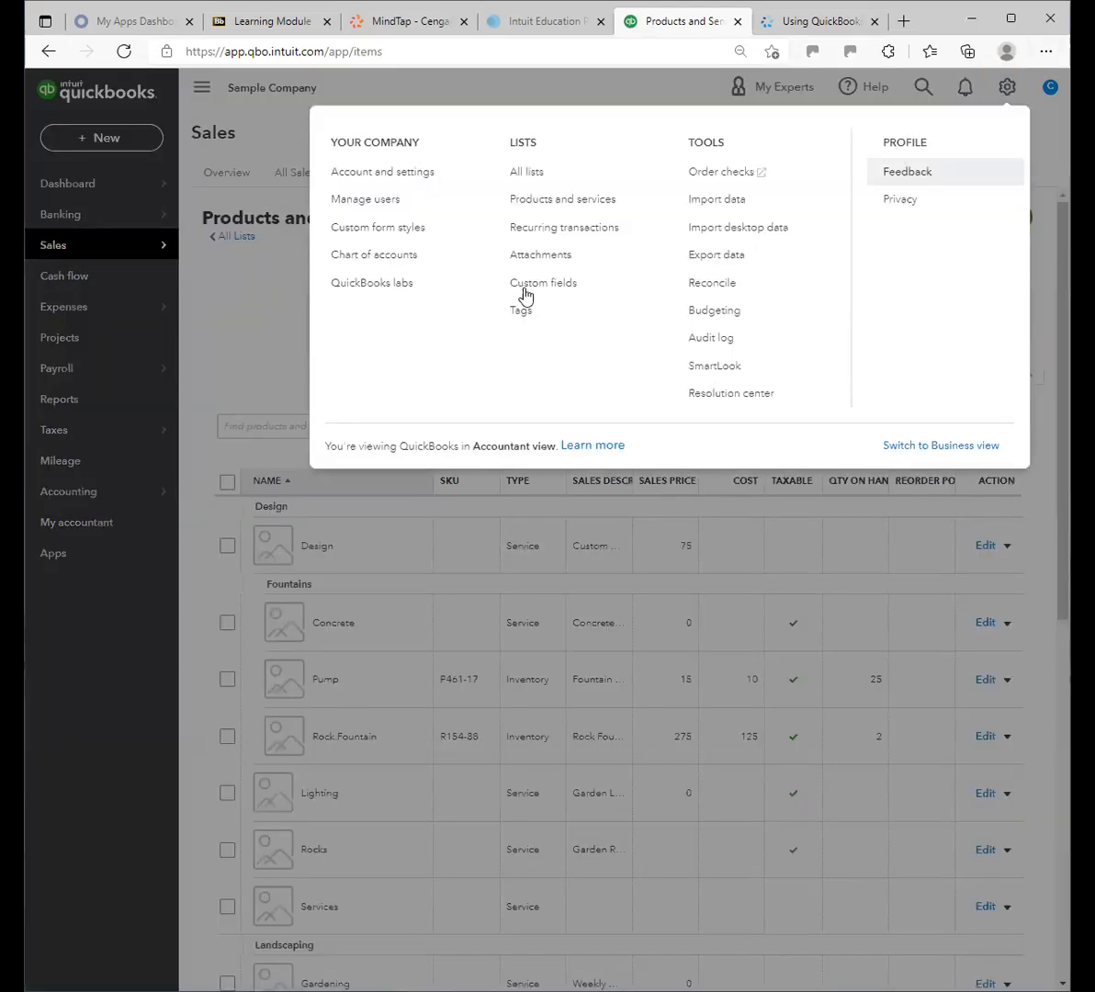
click(1048, 144)
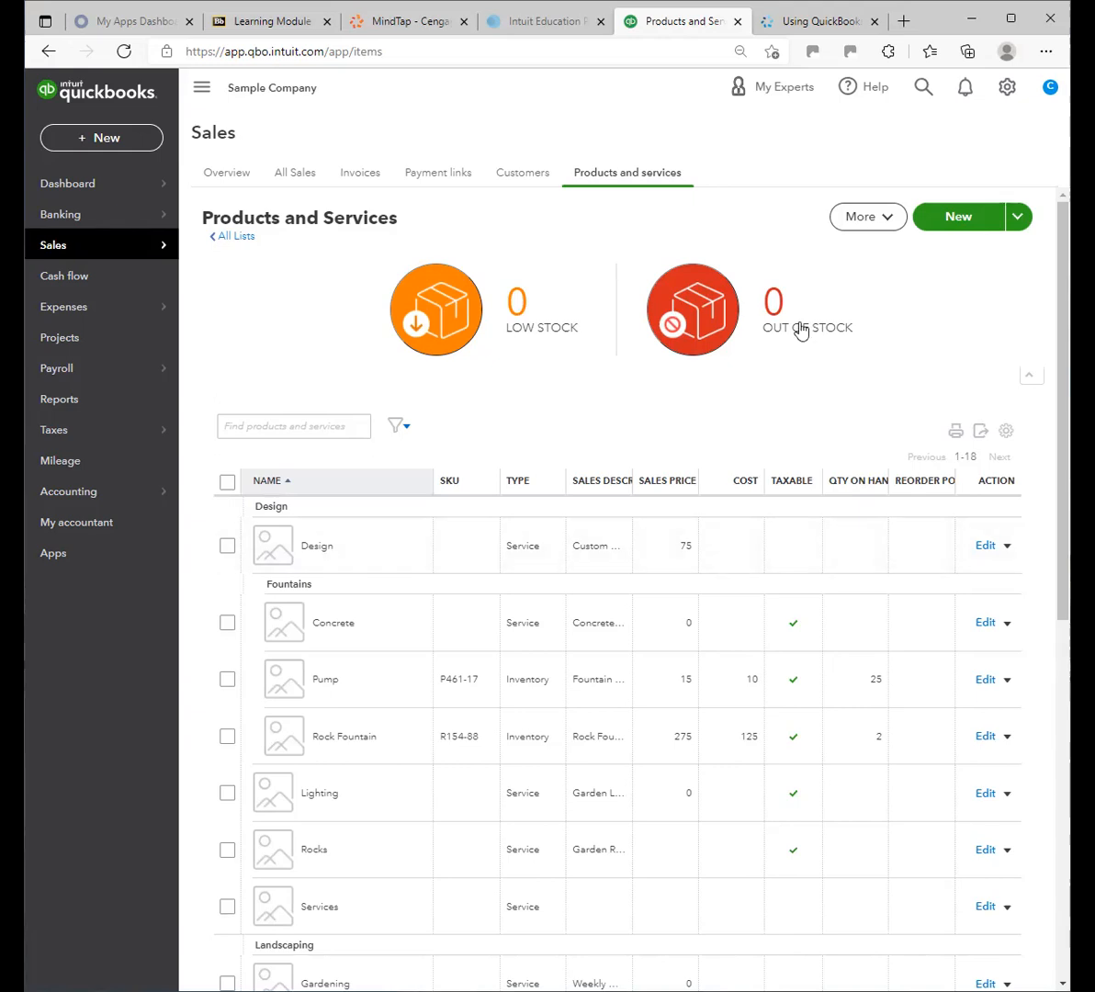
Open the standard reports list and add Transaction Detail by Account and Trial Balance to the favorite reports
click(82, 408)
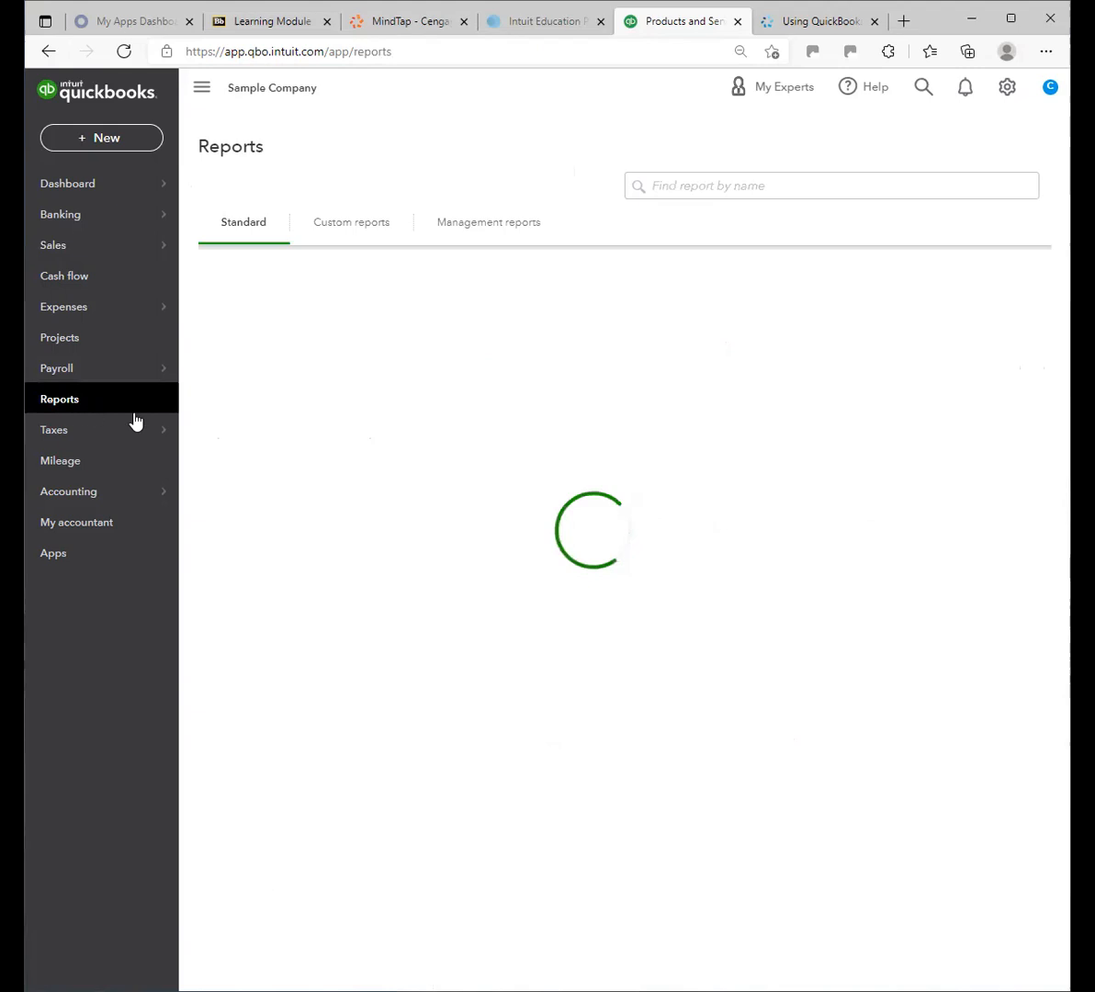
scroll(589, 513, down, 6)
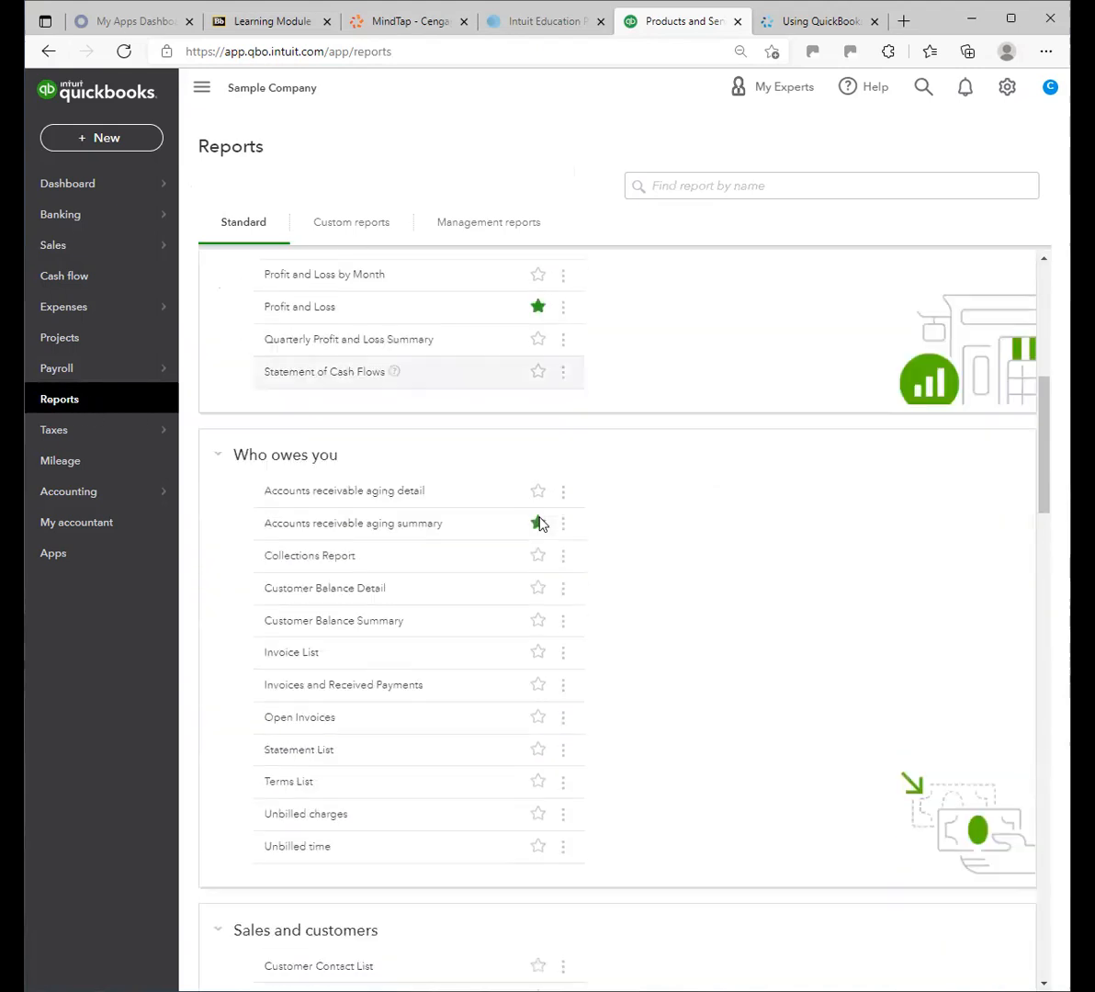
scroll(540, 524, down, 12)
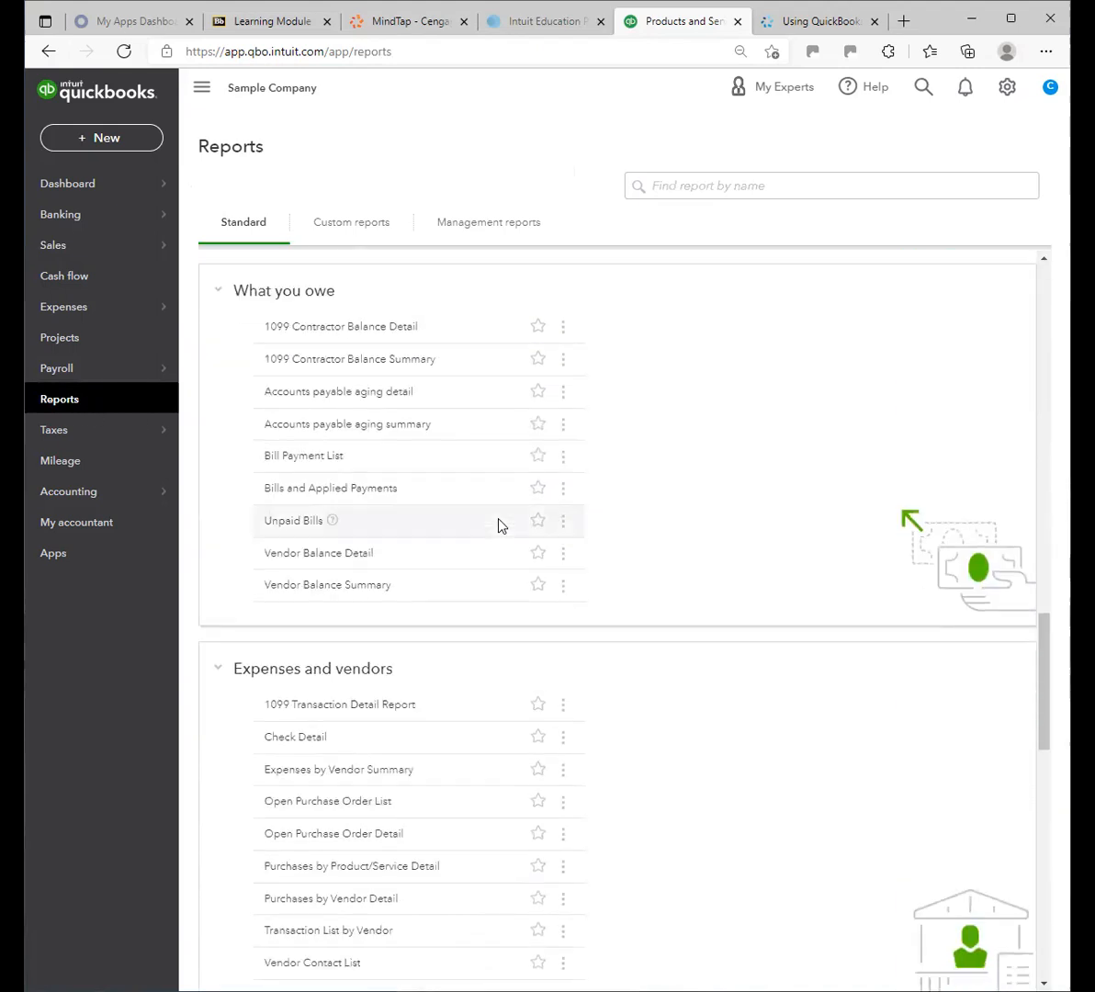
scroll(499, 526, down, 14)
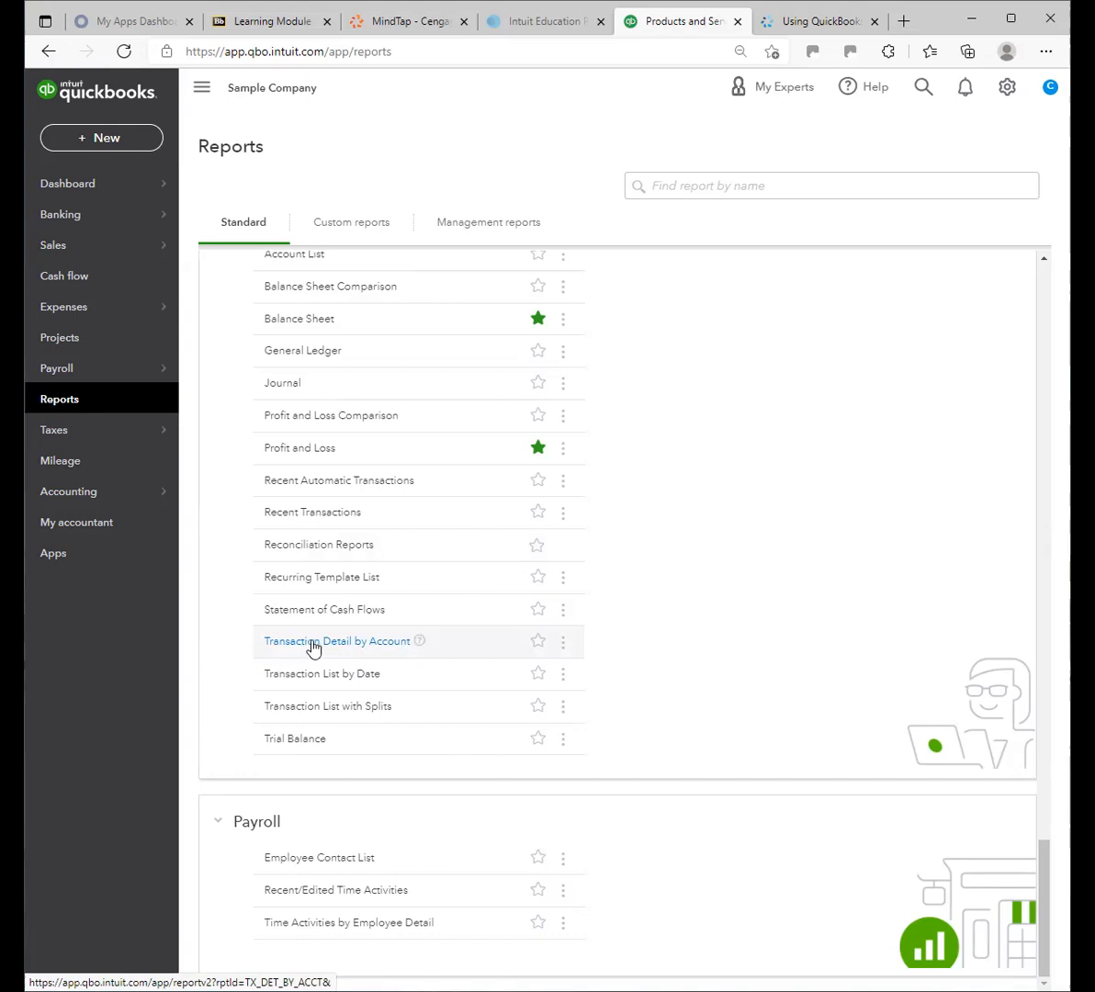
click(538, 642)
click(537, 737)
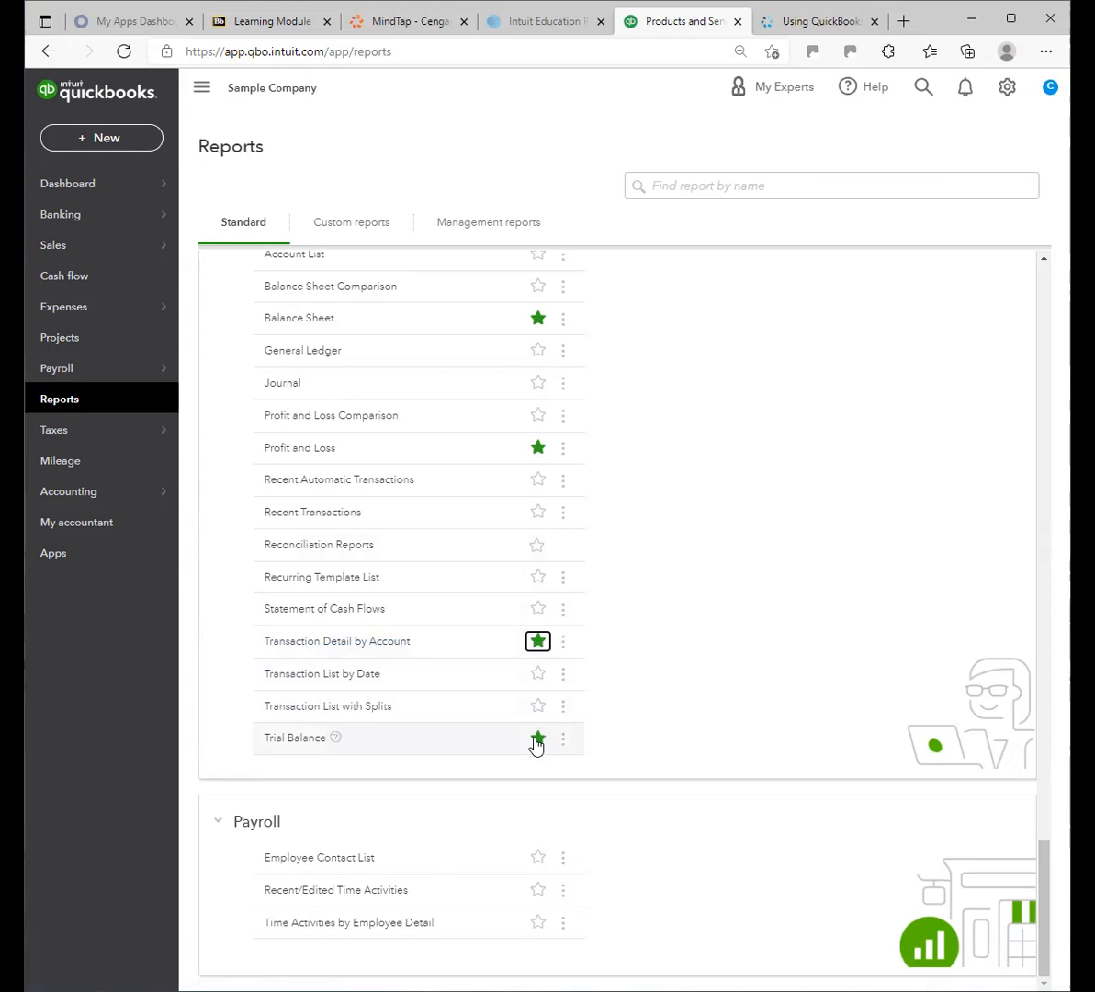
Review the Favorites group and look through the standard reports down to the For my accountant group
scroll(682, 694, up, 20)
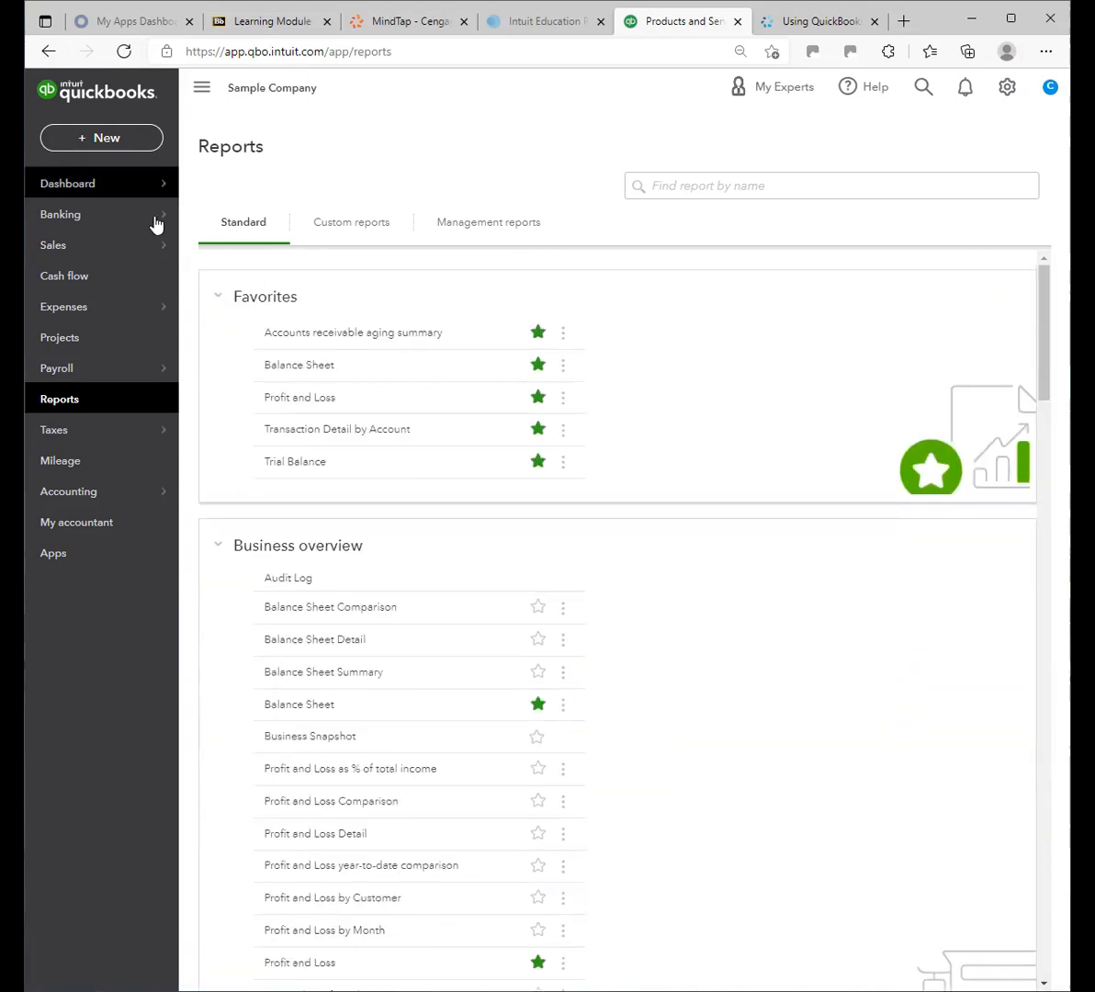
scroll(733, 699, down, 20)
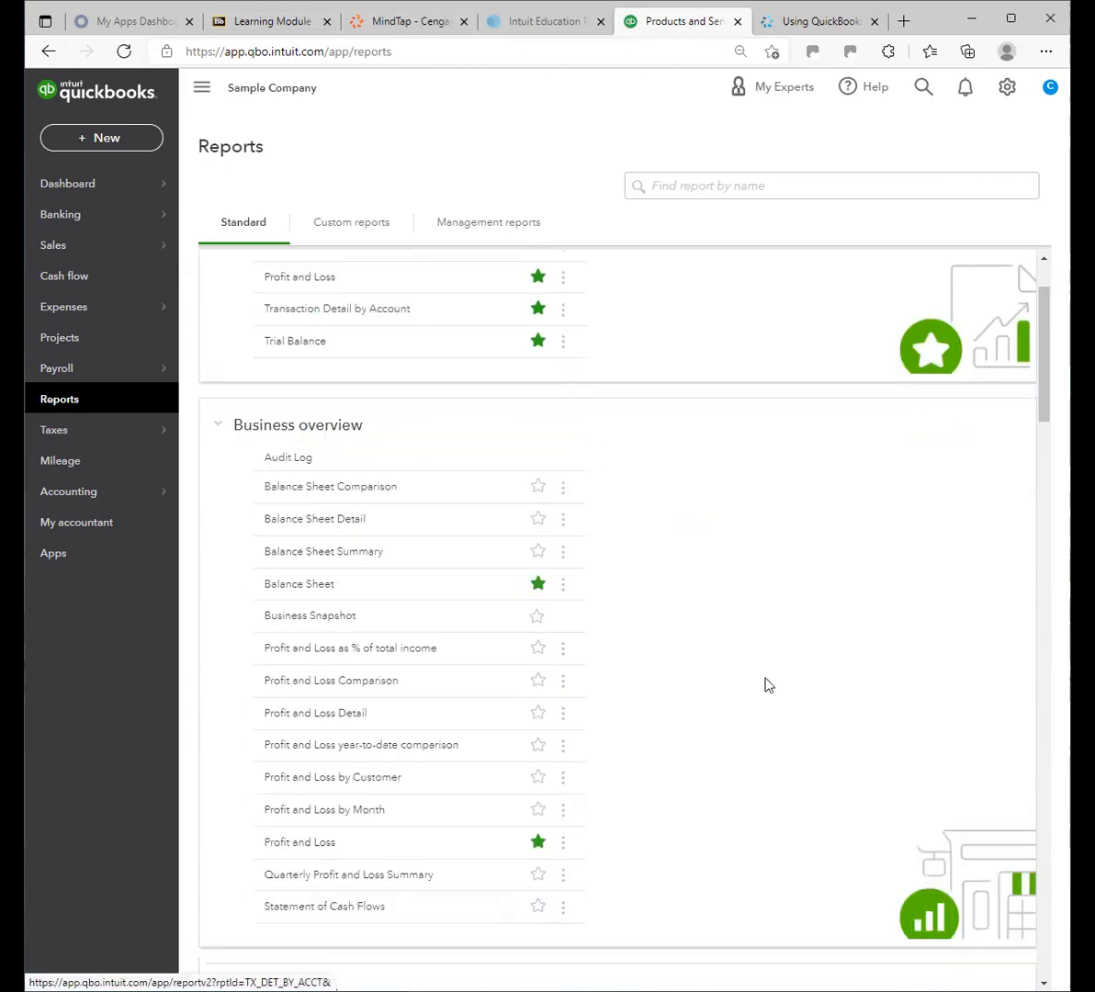
scroll(700, 713, down, 1)
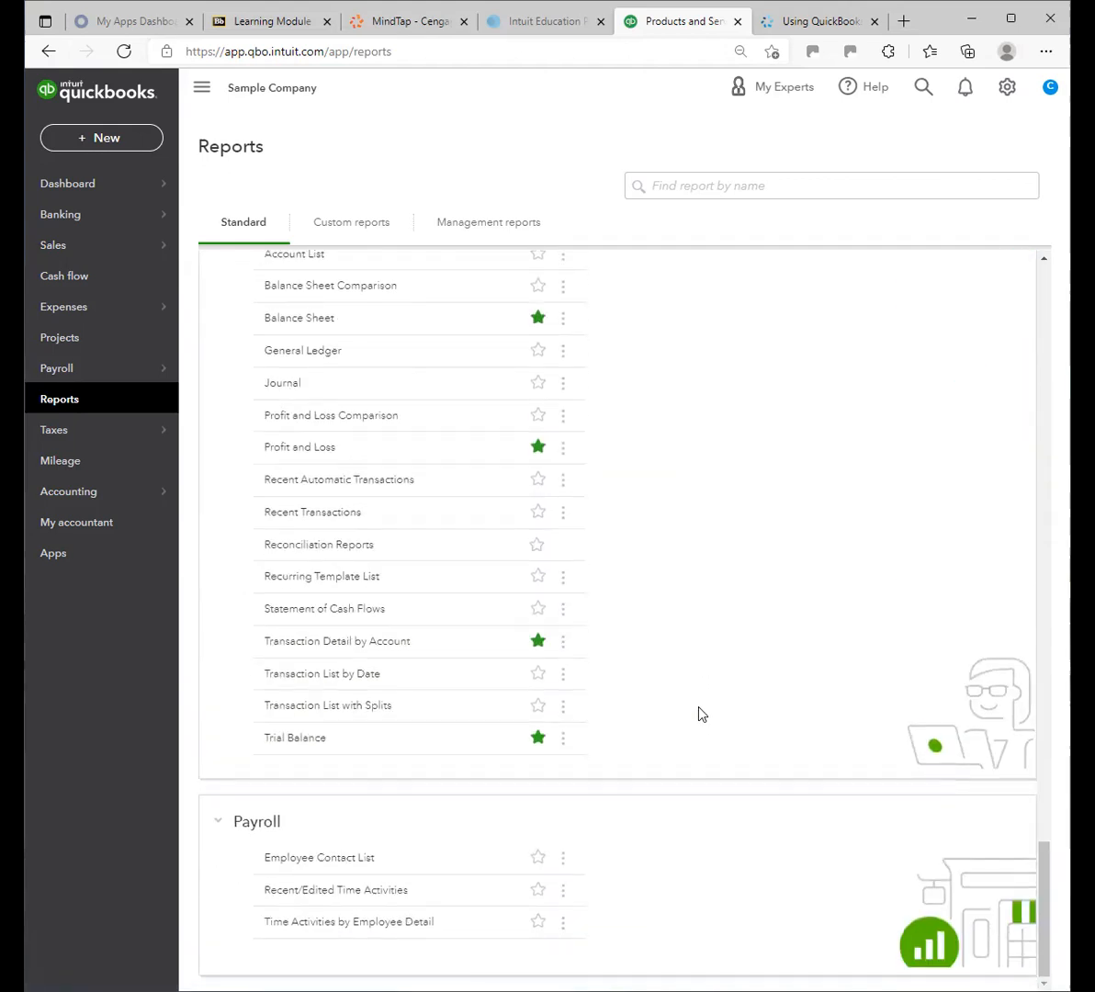
scroll(472, 445, up, 15)
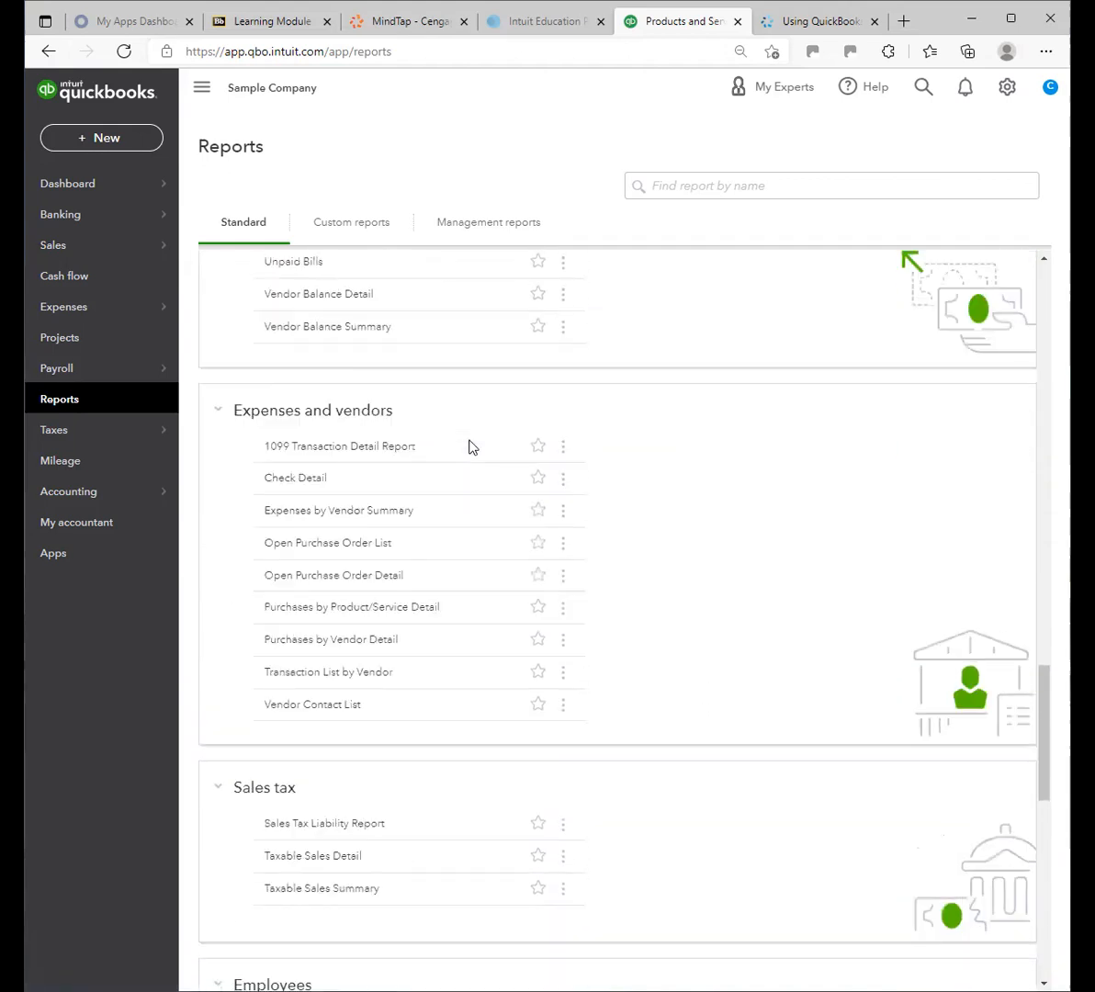
scroll(552, 500, down, 15)
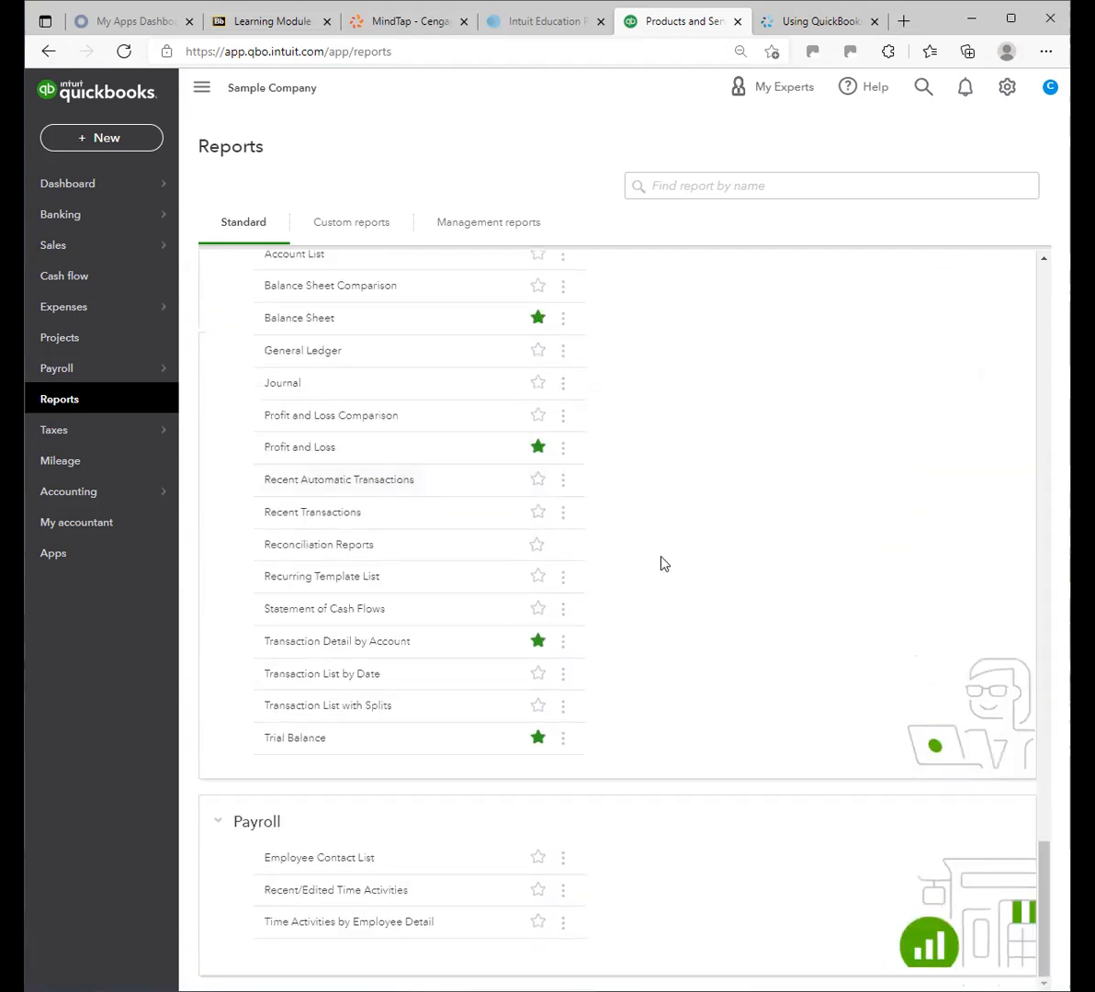
scroll(660, 562, up, 2)
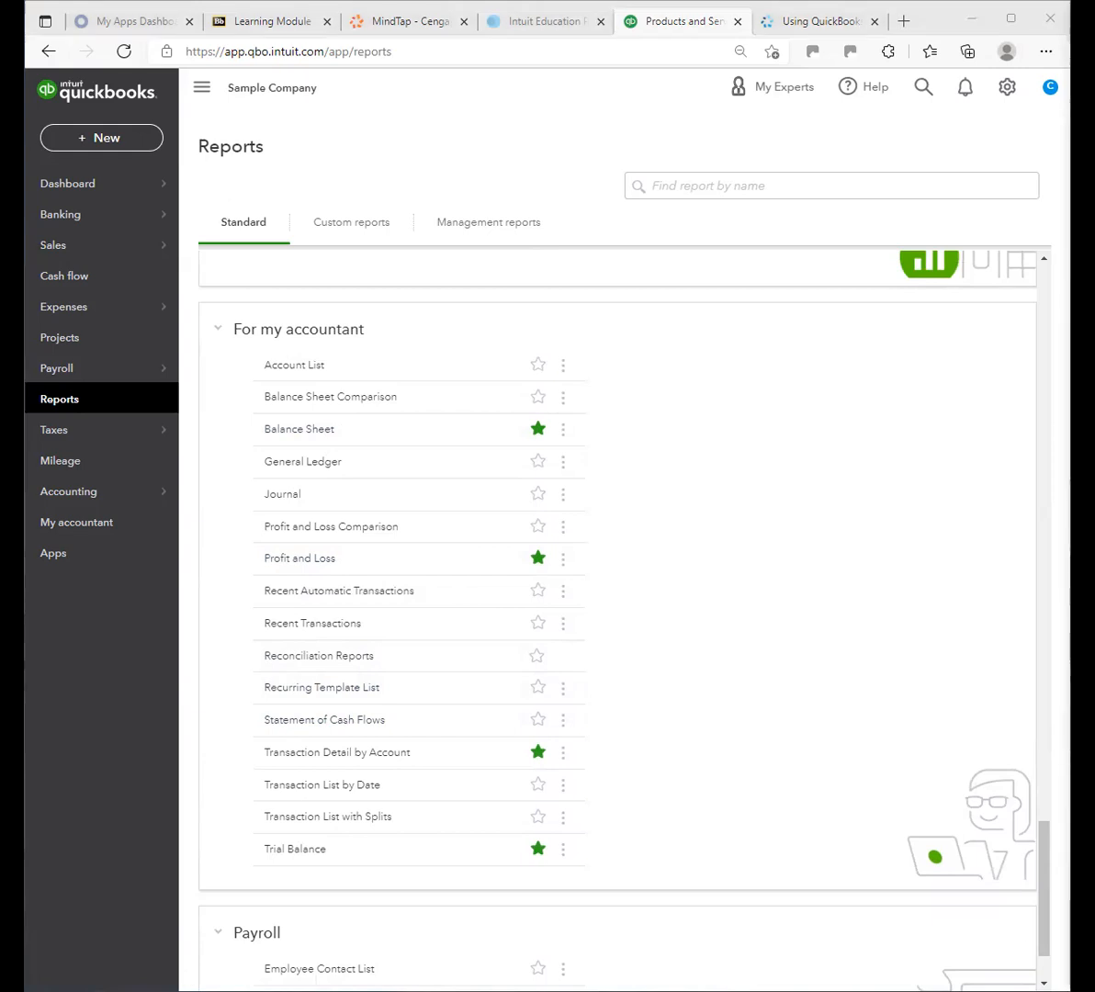
View the company information in Account and Settings, close it and look over the settings options again
click(1007, 89)
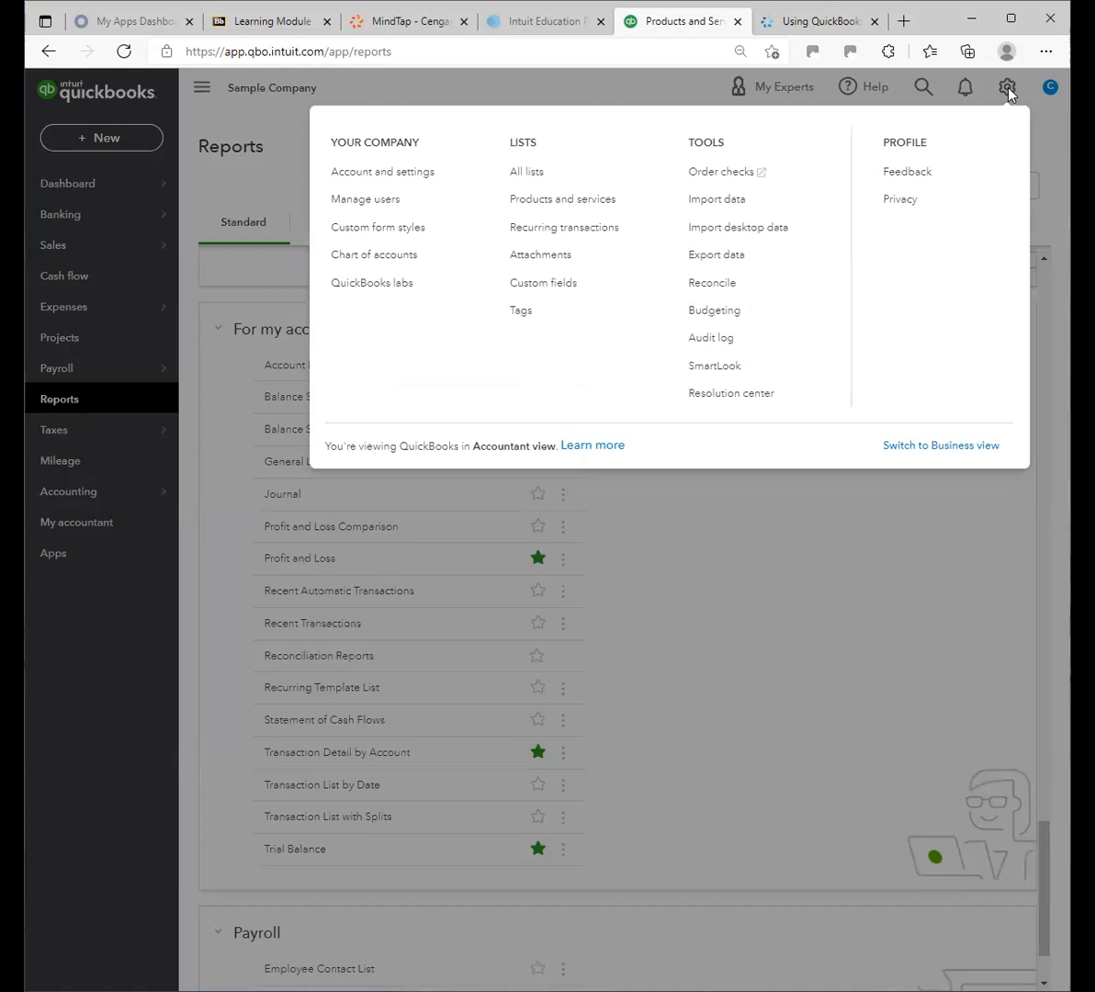
click(366, 176)
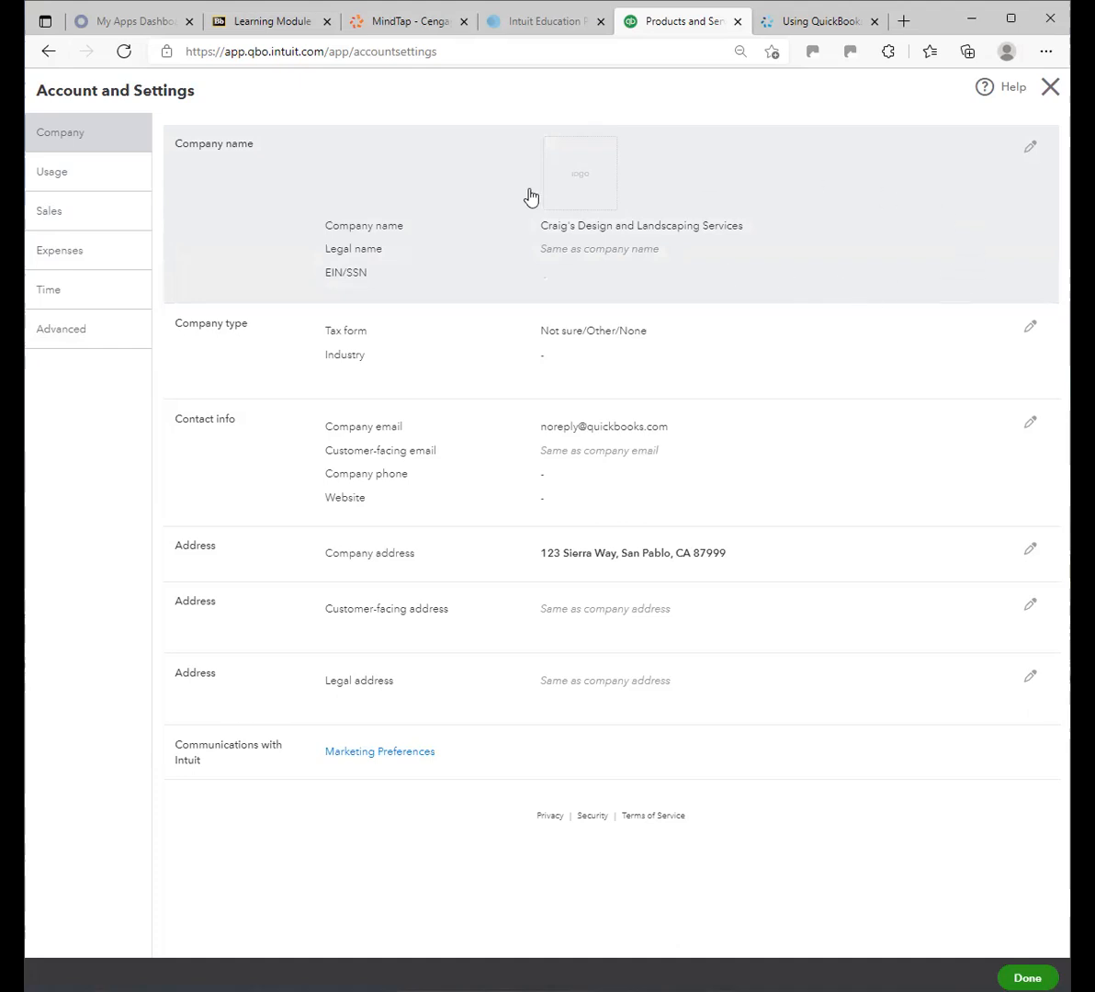
click(1049, 88)
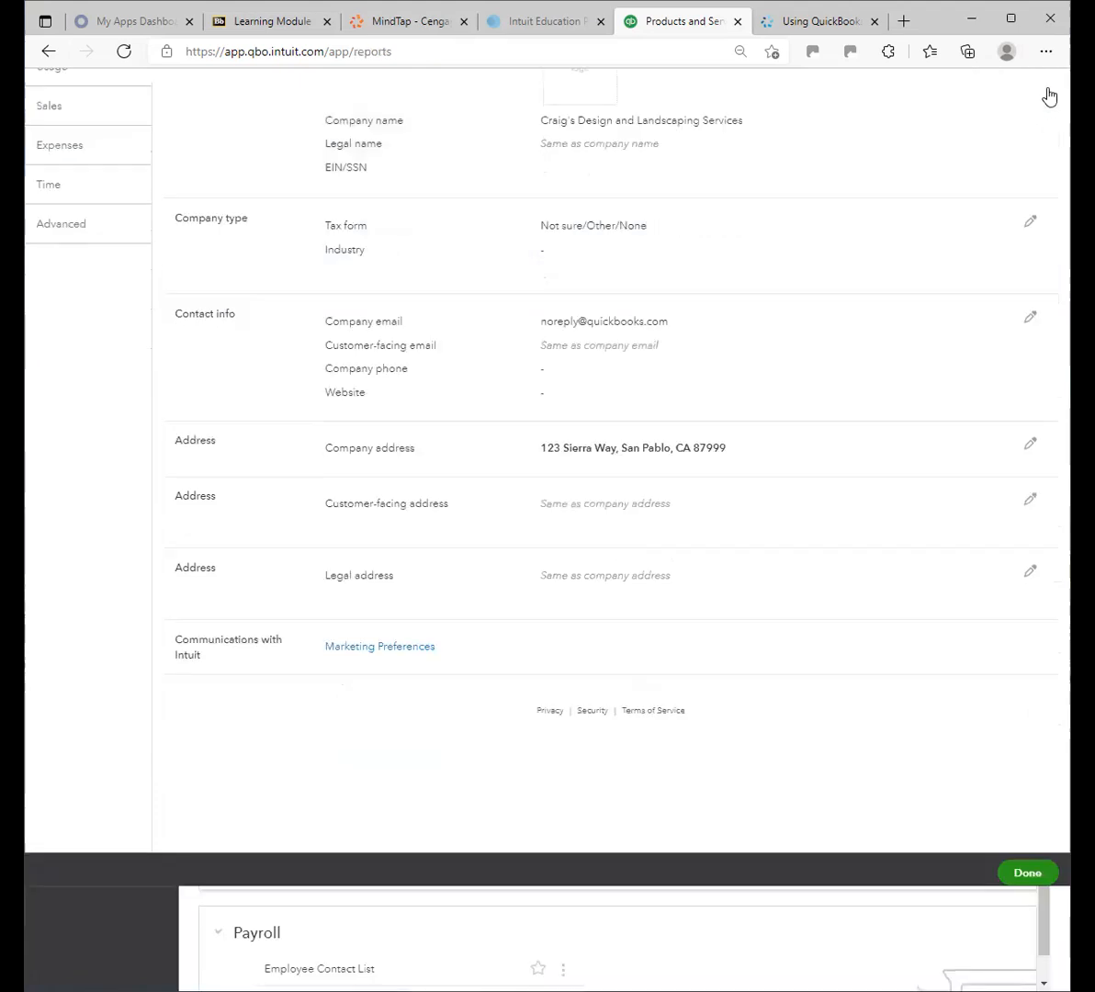
click(1005, 90)
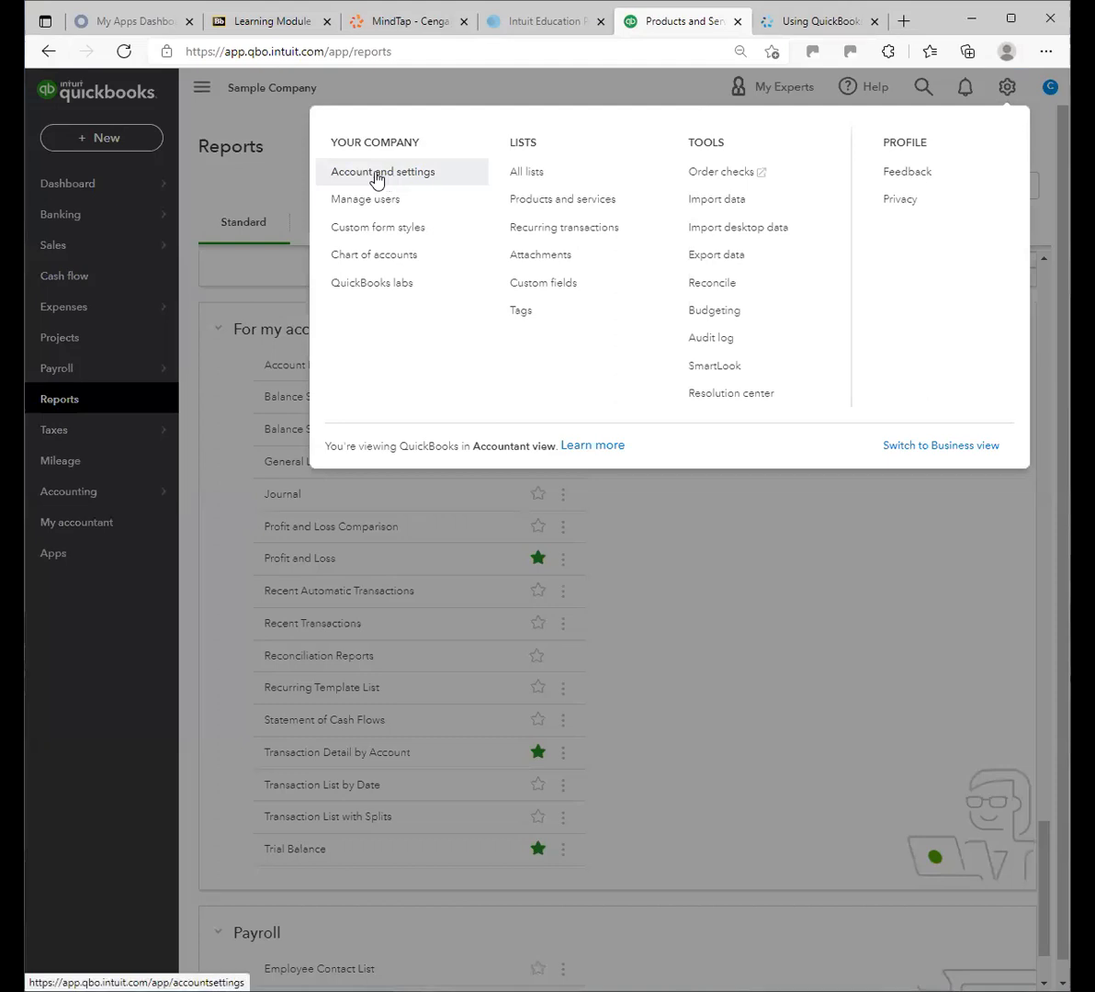
click(286, 128)
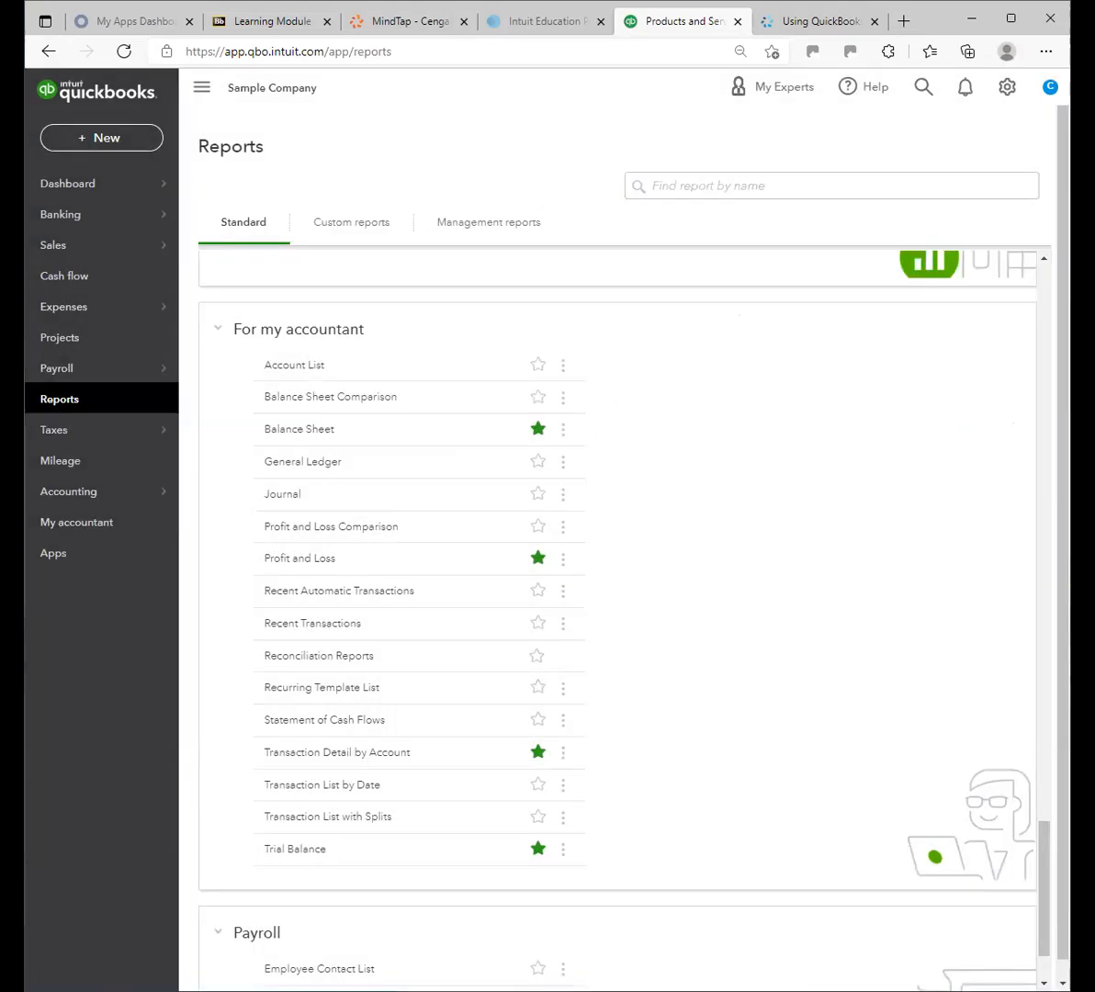